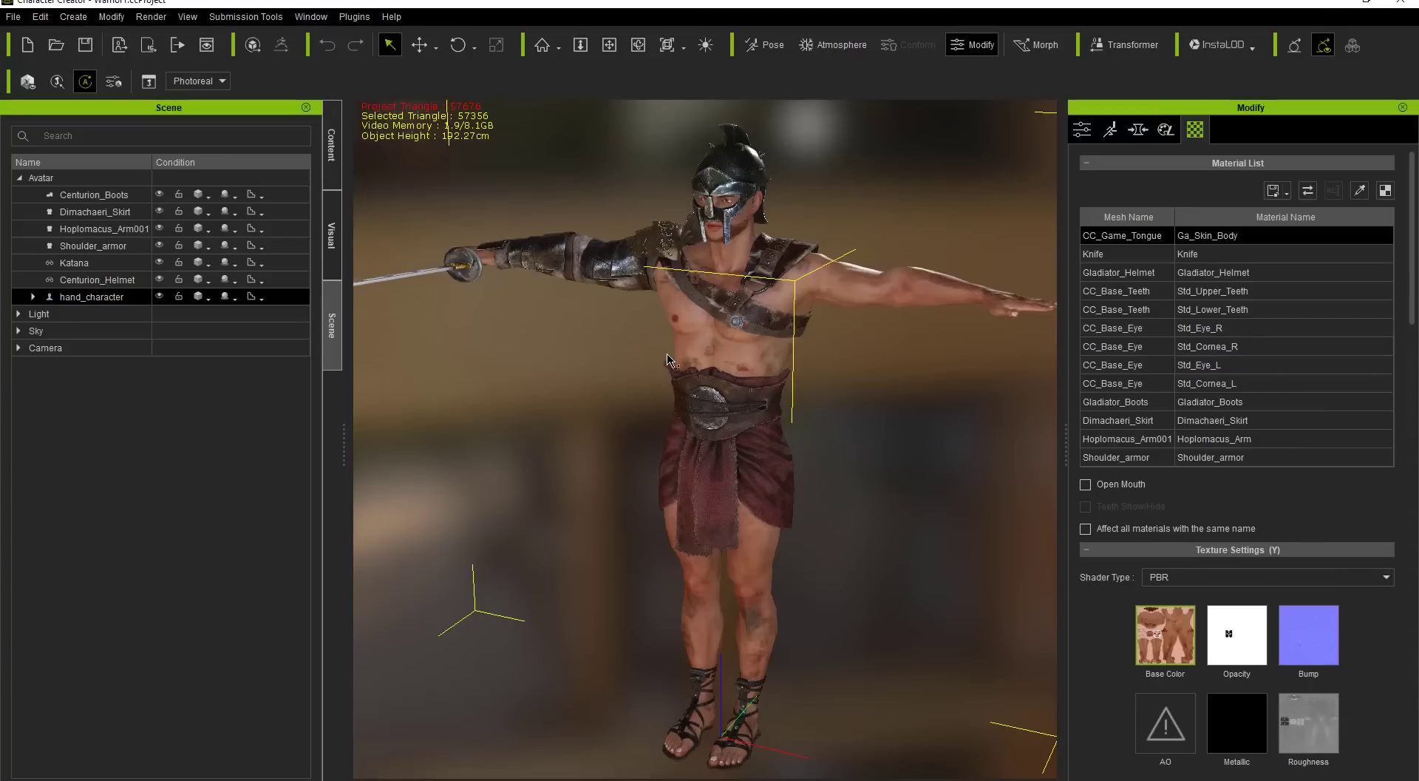
pyautogui.moveTo(667, 360)
pyautogui.mouseDown(button='right')
pyautogui.moveTo(594, 363)
pyautogui.moveTo(637, 342)
pyautogui.moveTo(646, 368)
pyautogui.moveTo(655, 348)
pyautogui.mouseUp(button='right')
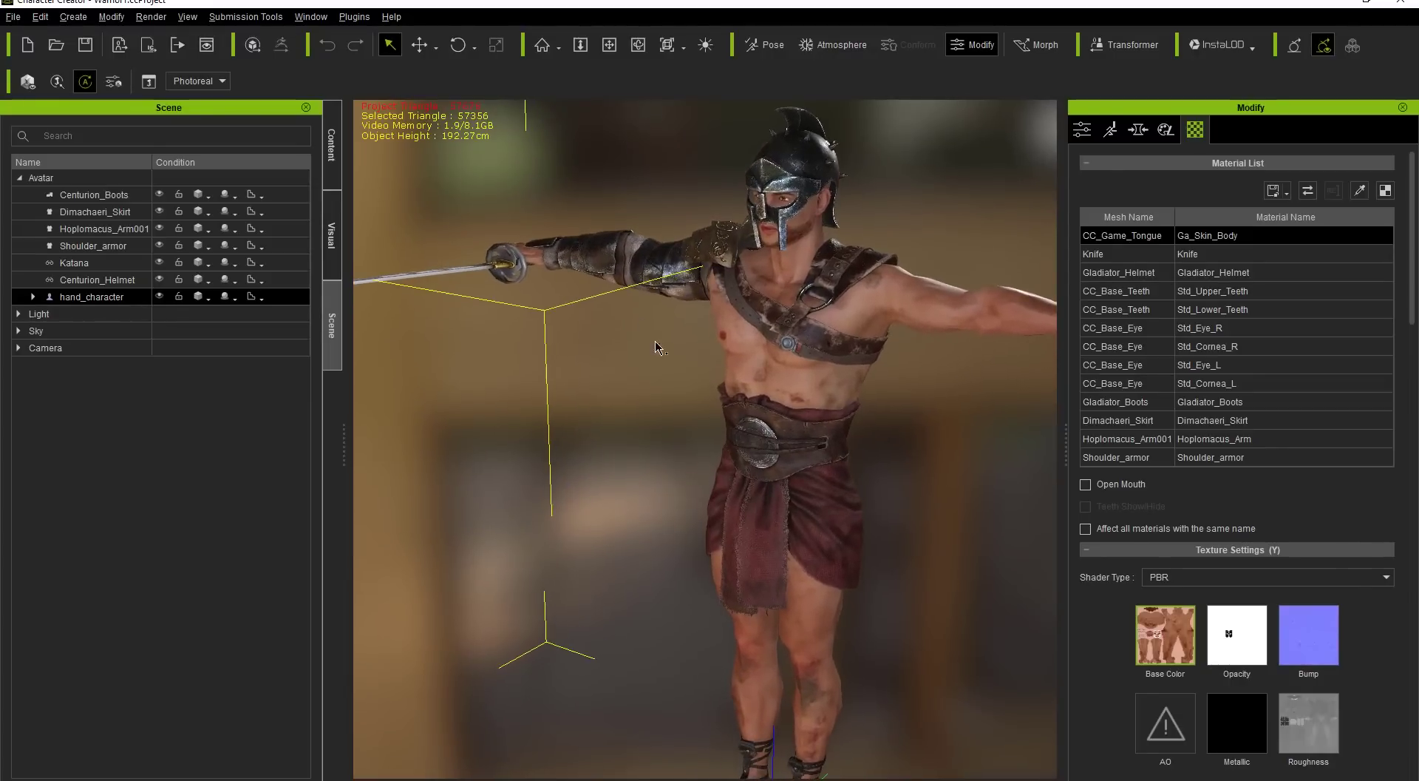
pyautogui.moveTo(653, 346); pyautogui.dragTo(569, 335, button='middle')
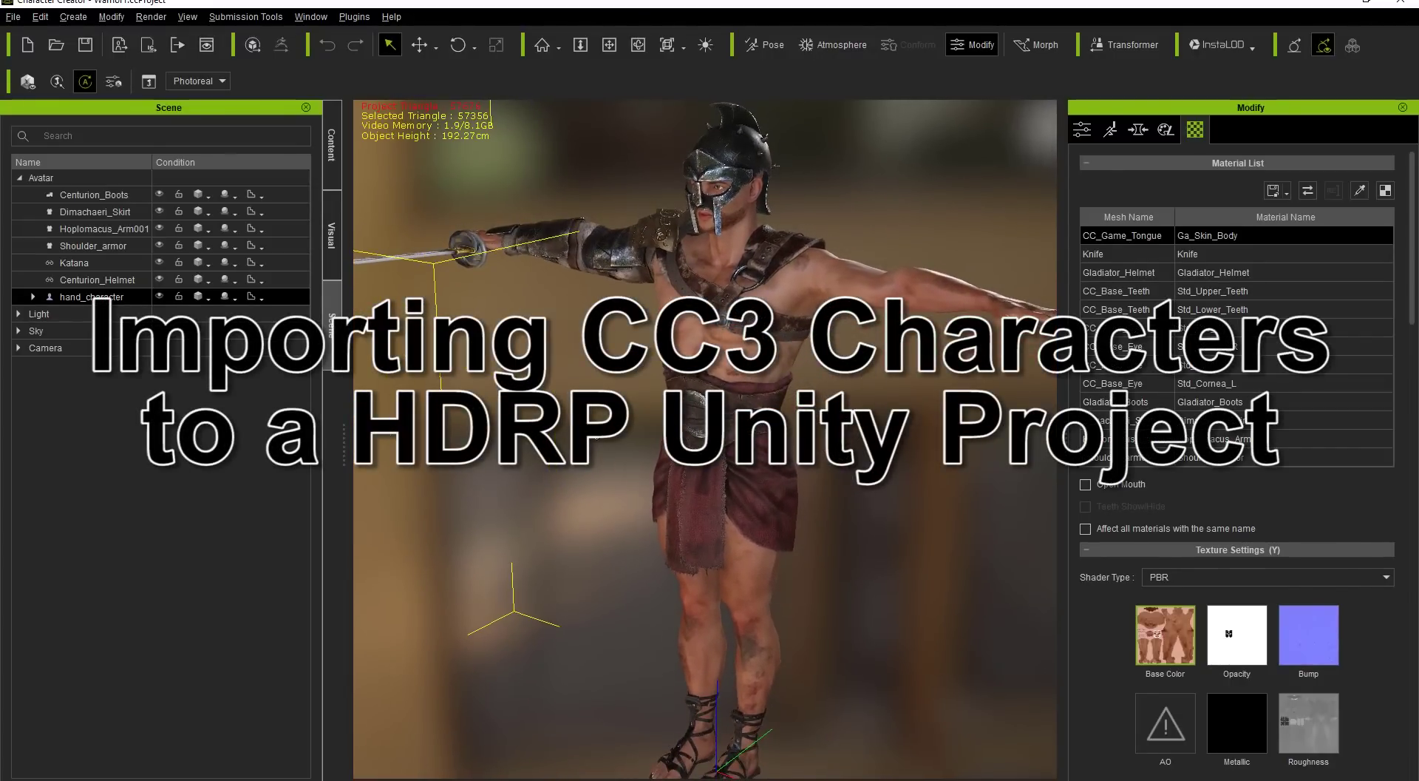
pyautogui.moveTo(598, 436); pyautogui.dragTo(609, 433, button='right')
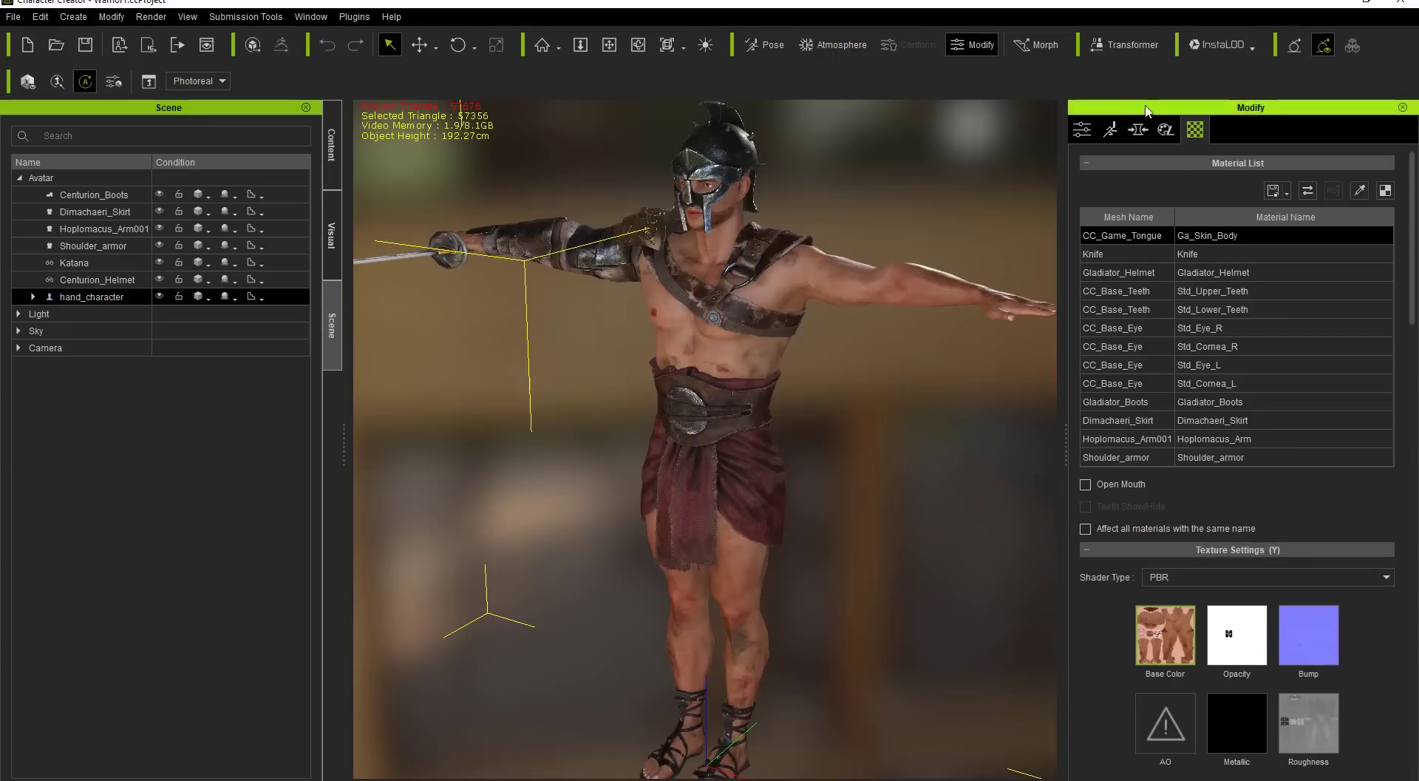
pyautogui.click(1223, 45)
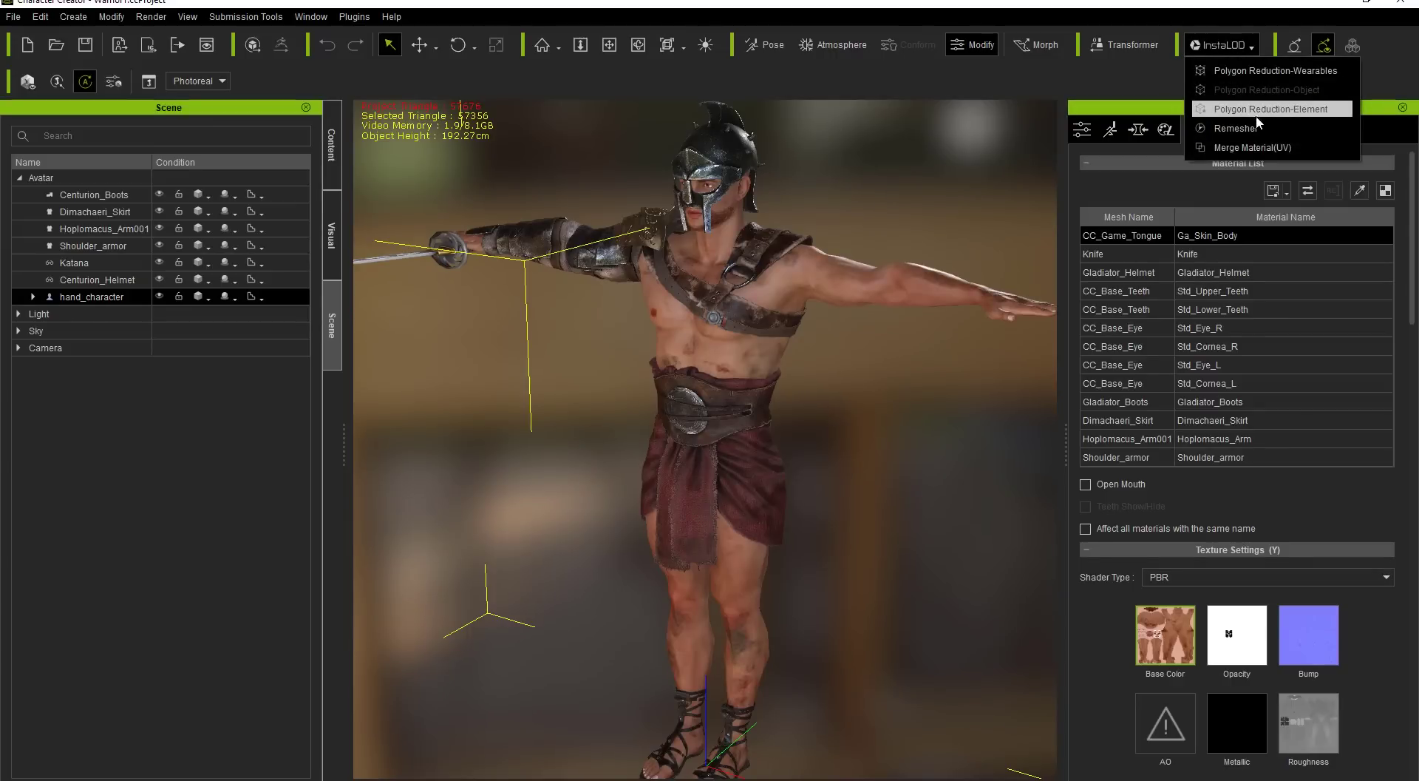
pyautogui.click(811, 13)
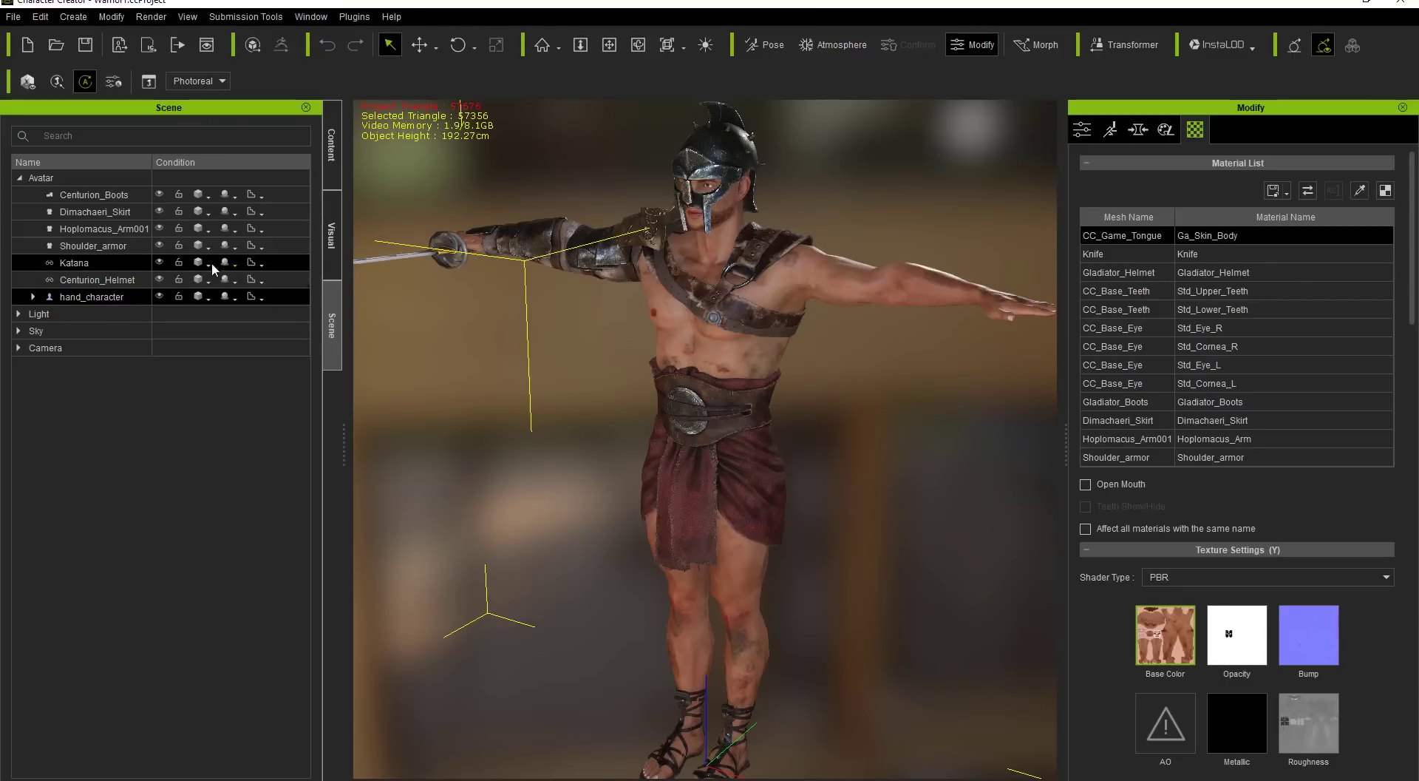
# Display all avatar items from Centurion_Boots through hand_character as Wireframe on Shaded to inspect their mesh density
pyautogui.click(78, 196)
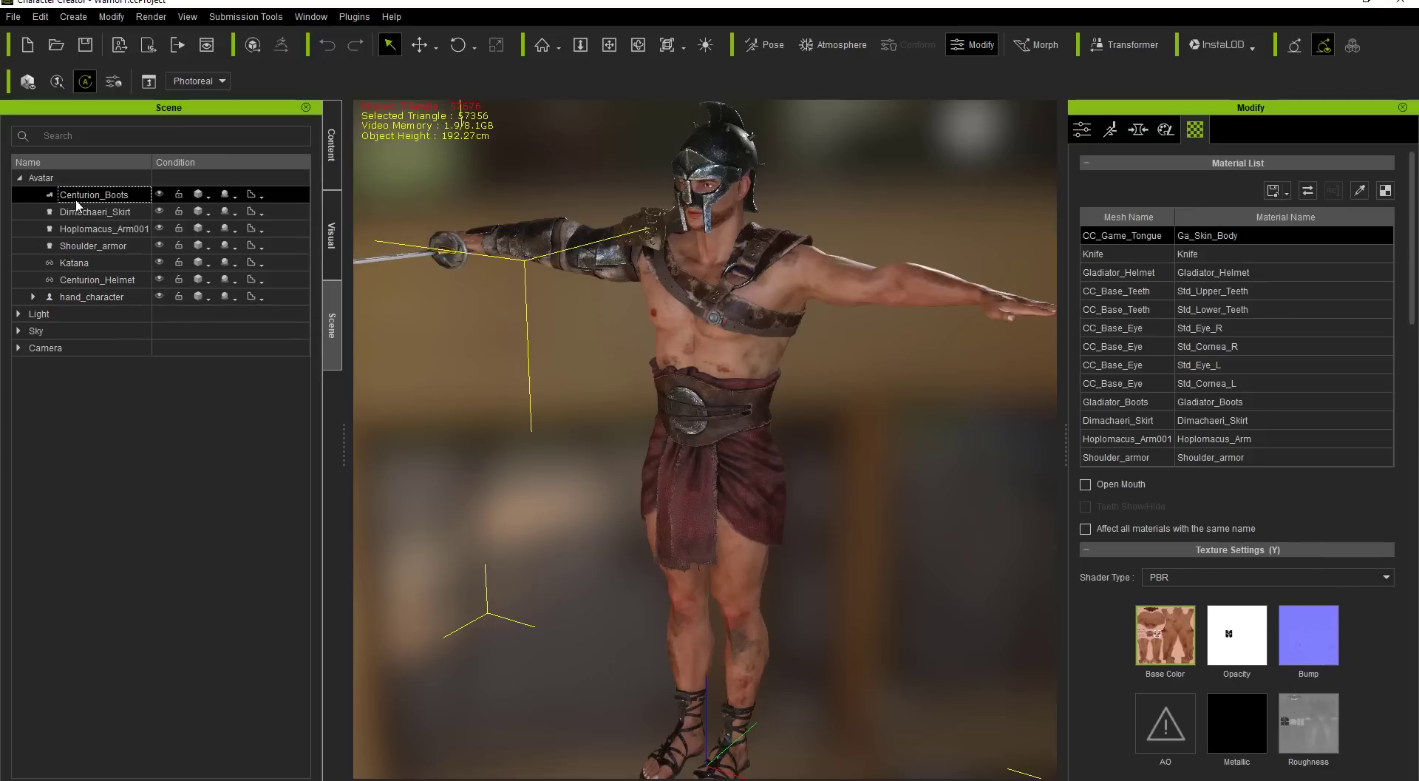
pyautogui.keyDown('shift'); pyautogui.click(86, 296); pyautogui.keyUp('shift')
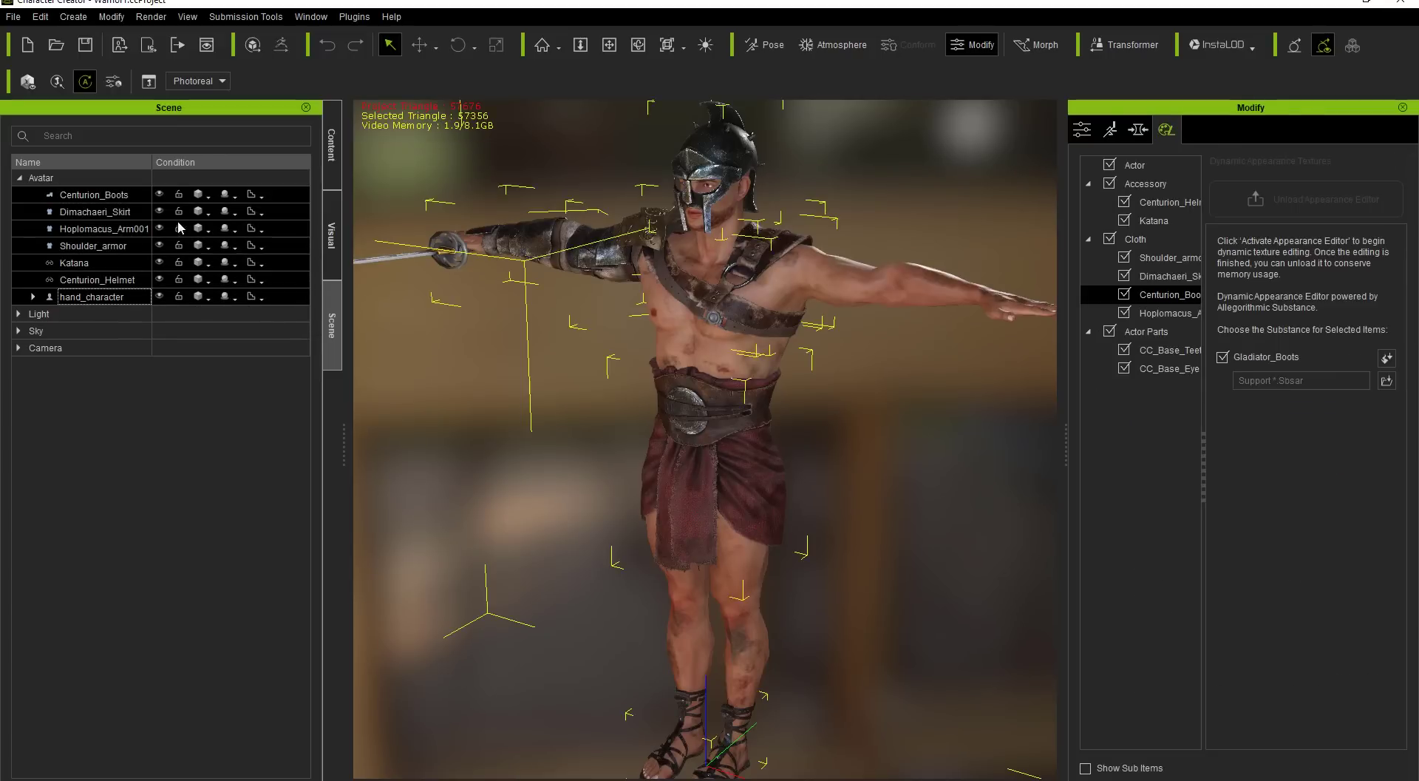
pyautogui.click(207, 200)
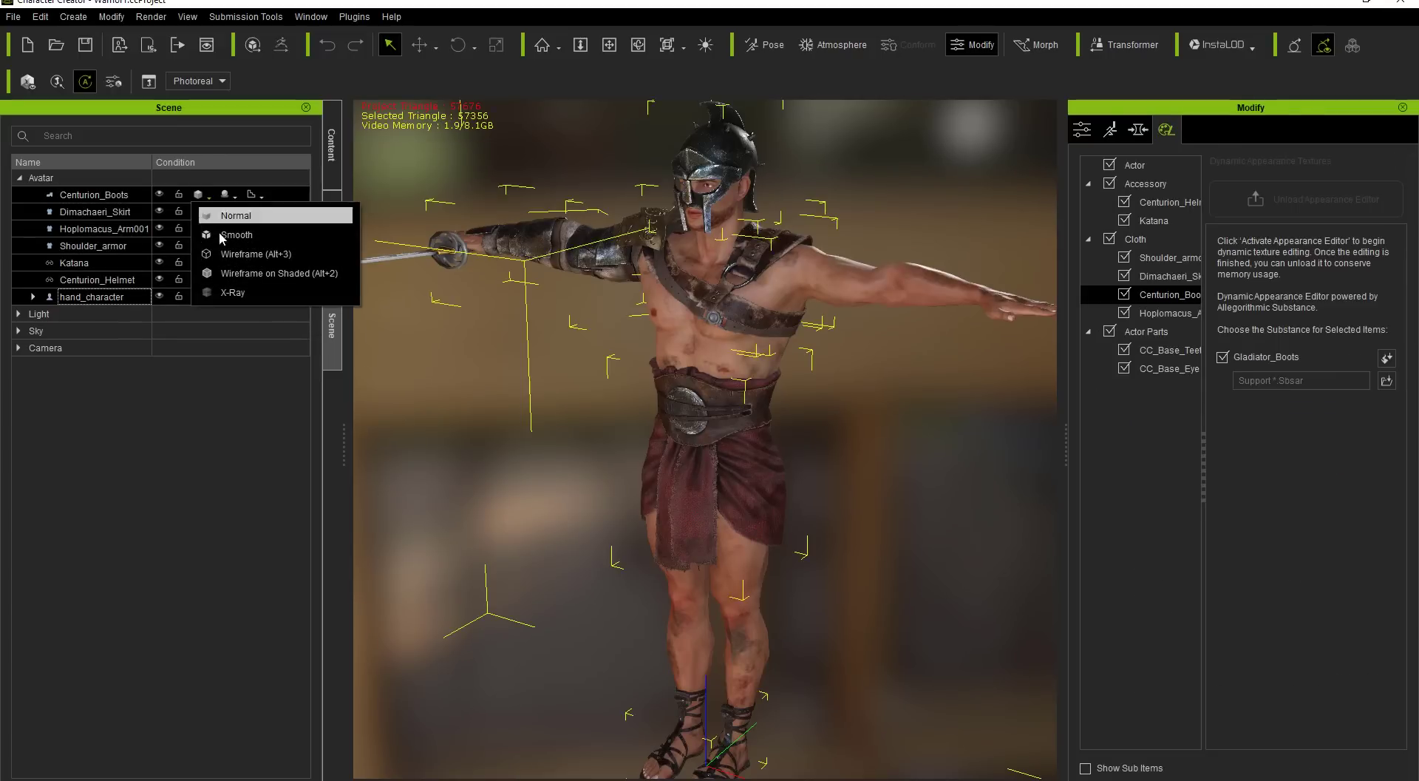
pyautogui.click(237, 267)
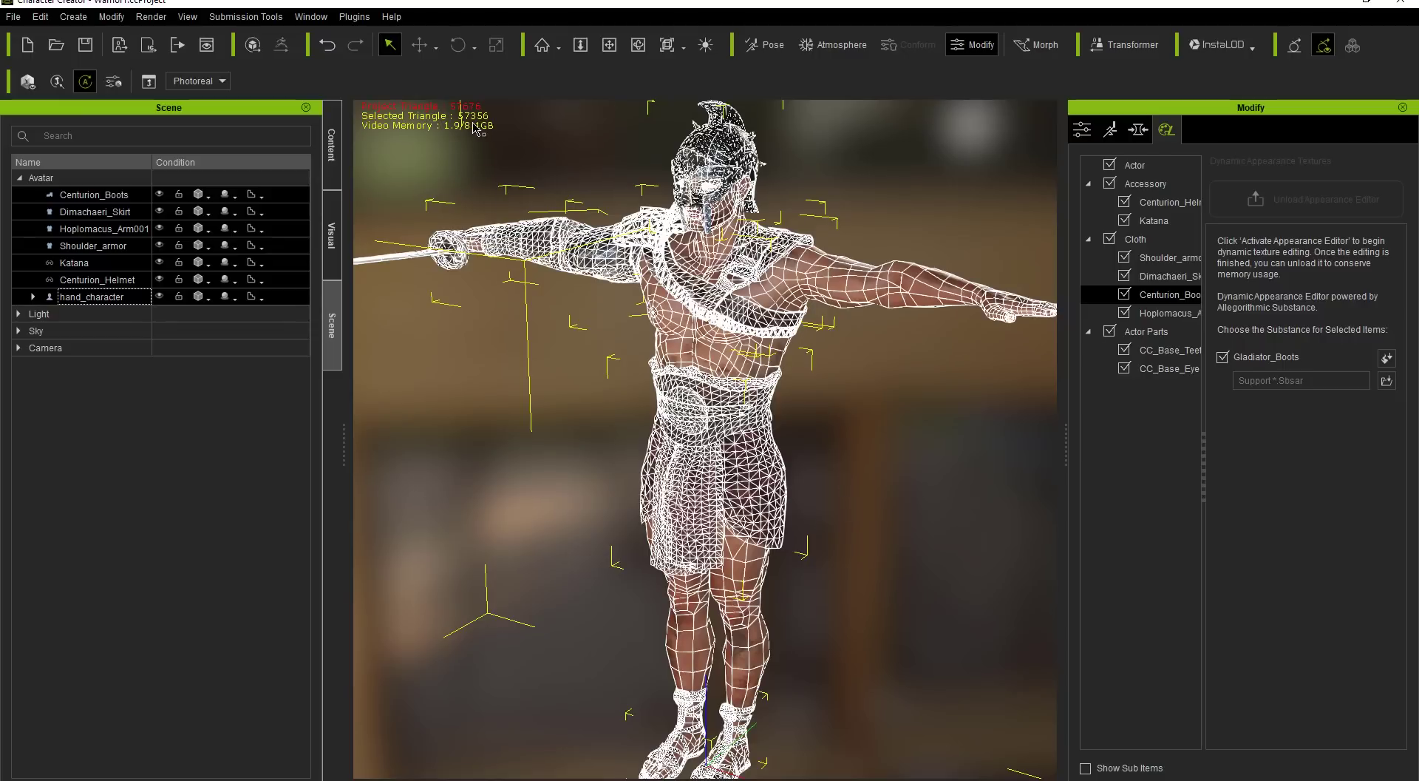
# Restore the Normal display mode for all the avatar items and select only the character's body
pyautogui.click(210, 197)
pyautogui.click(229, 216)
pyautogui.click(848, 267)
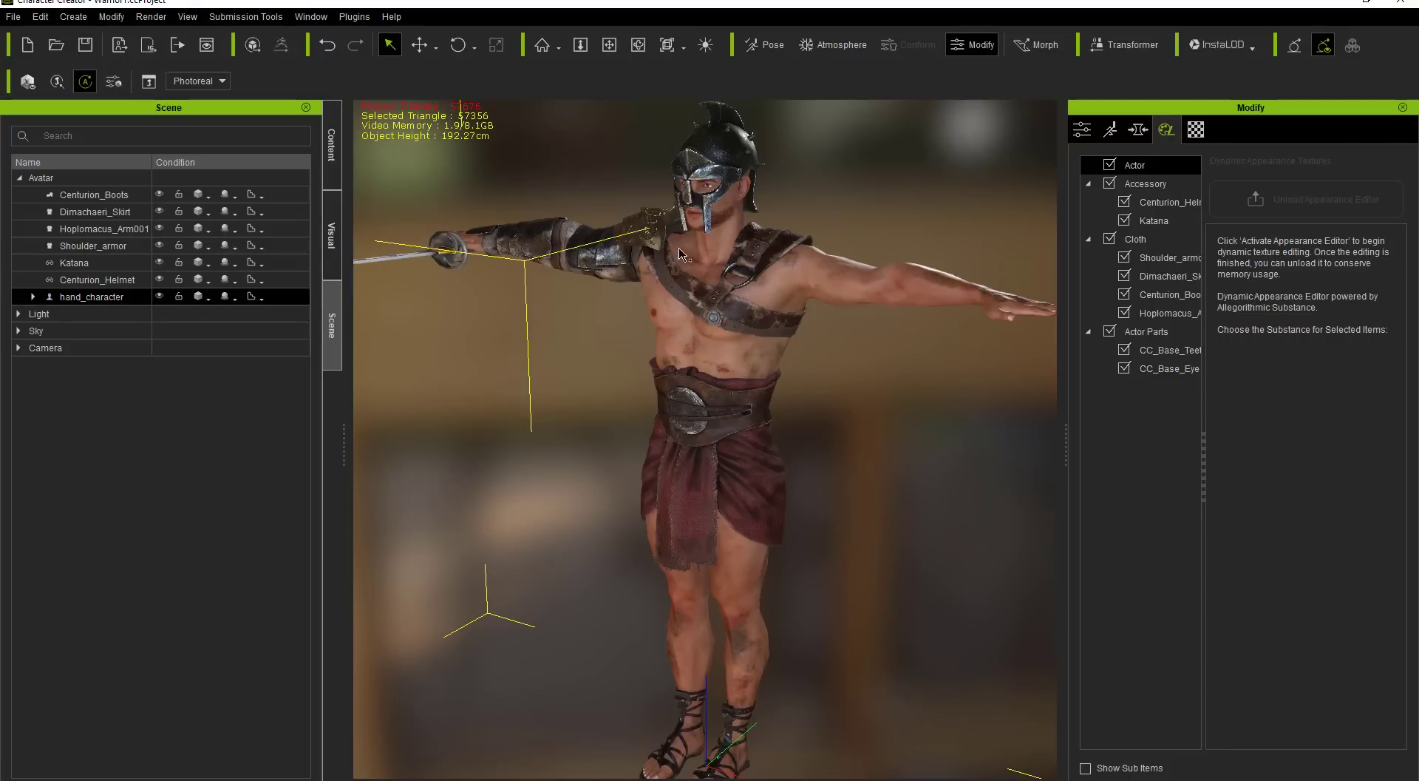
# Start an FBX (Clothed Character) export and set the target tool preset to Unity 3D
pyautogui.click(12, 17)
pyautogui.moveTo(100, 159)
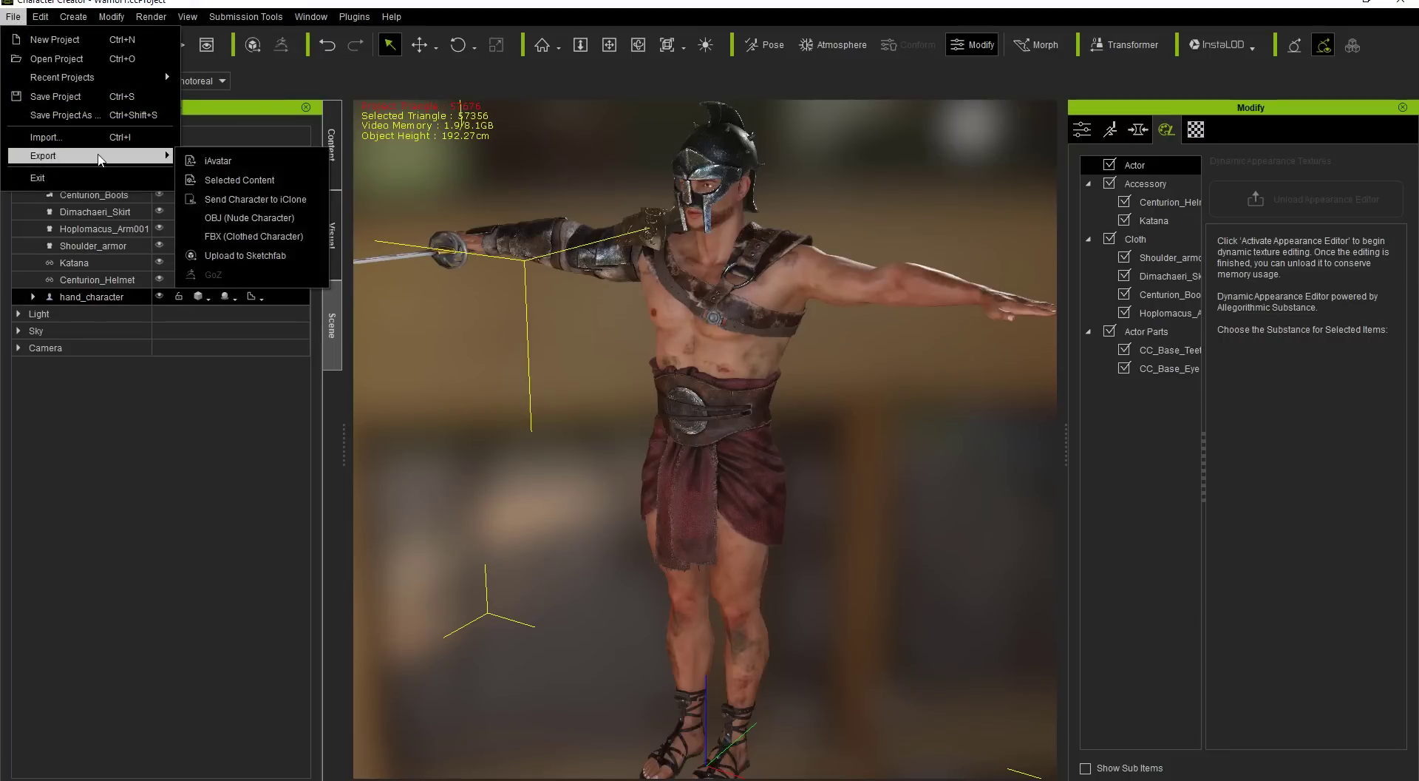
pyautogui.click(258, 236)
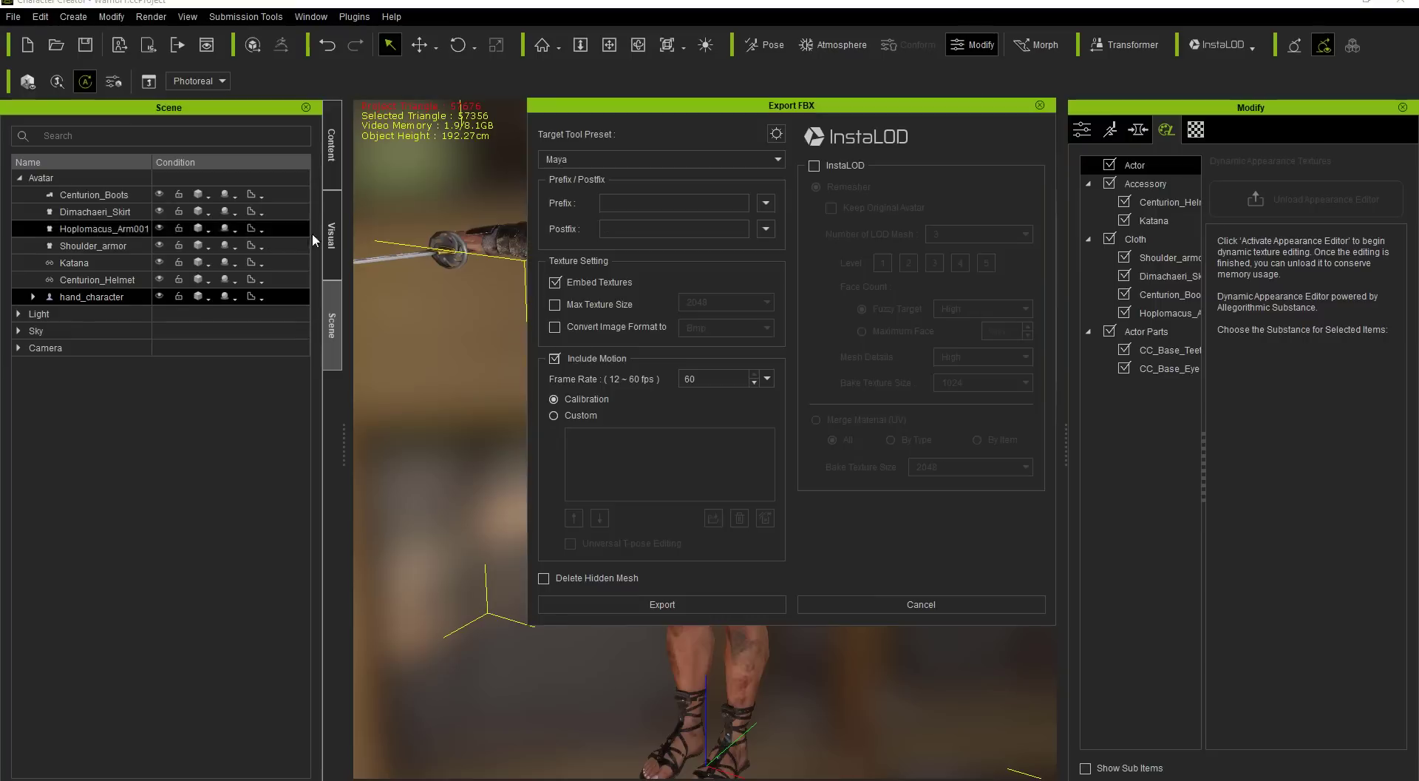
pyautogui.click(637, 160)
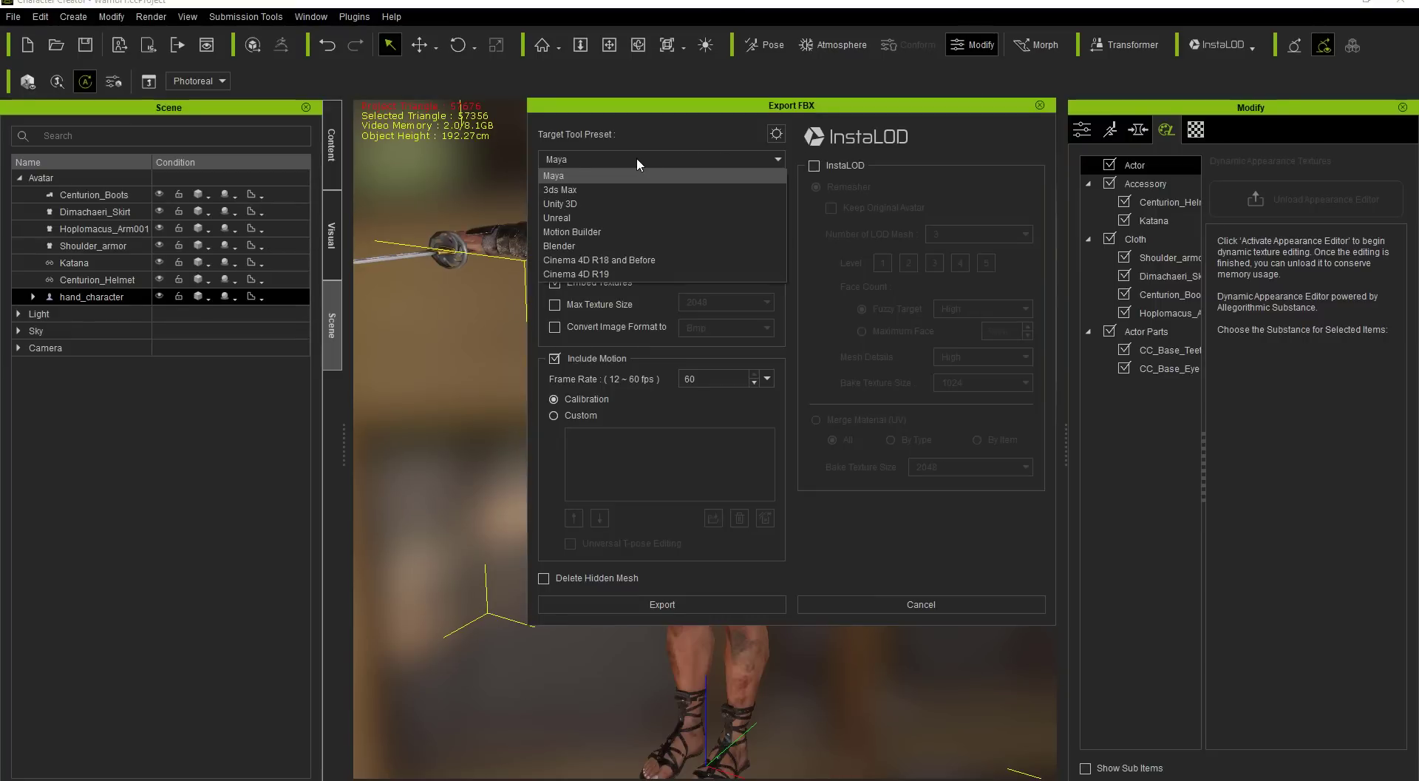
pyautogui.click(589, 201)
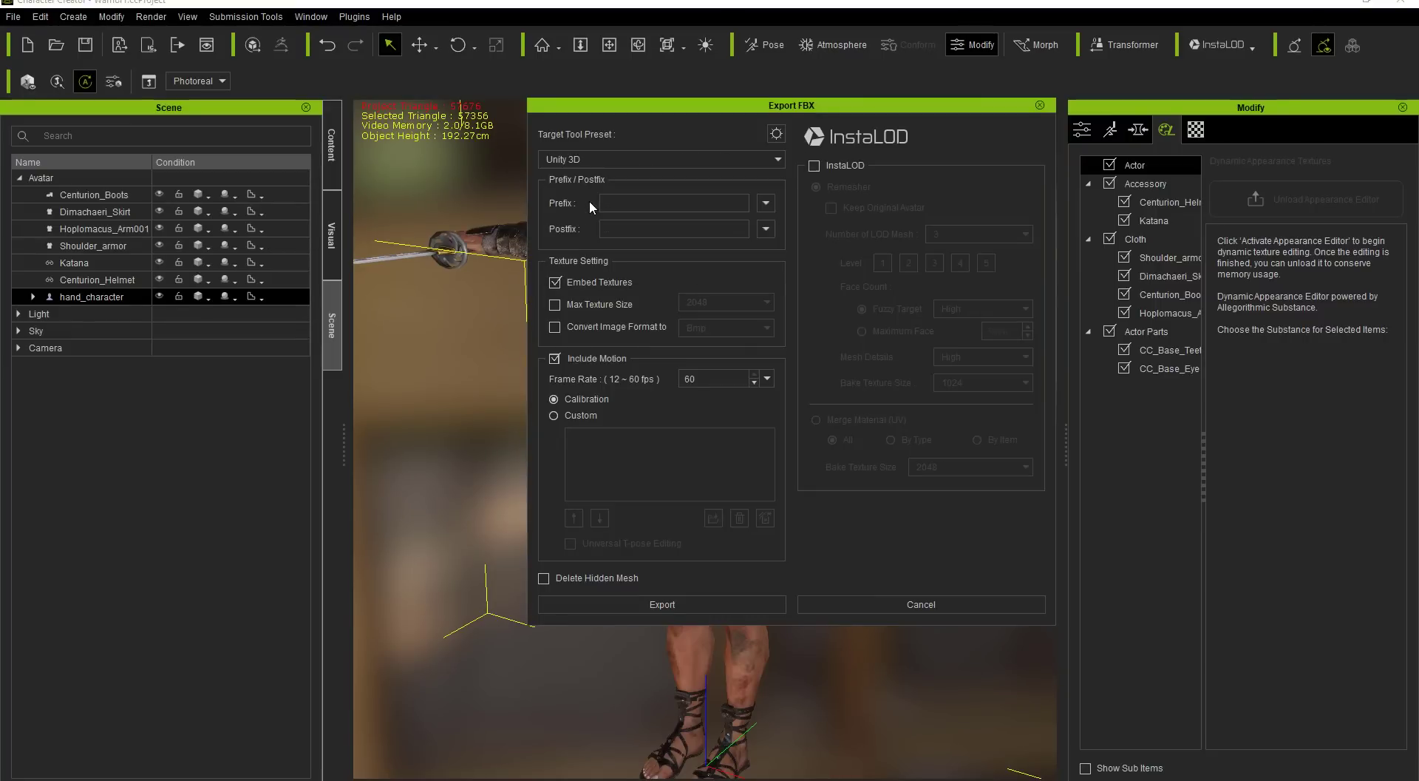
# Turn off Embed Textures and set the exported motion's frame rate to 30 fps
pyautogui.click(595, 281)
pyautogui.click(768, 379)
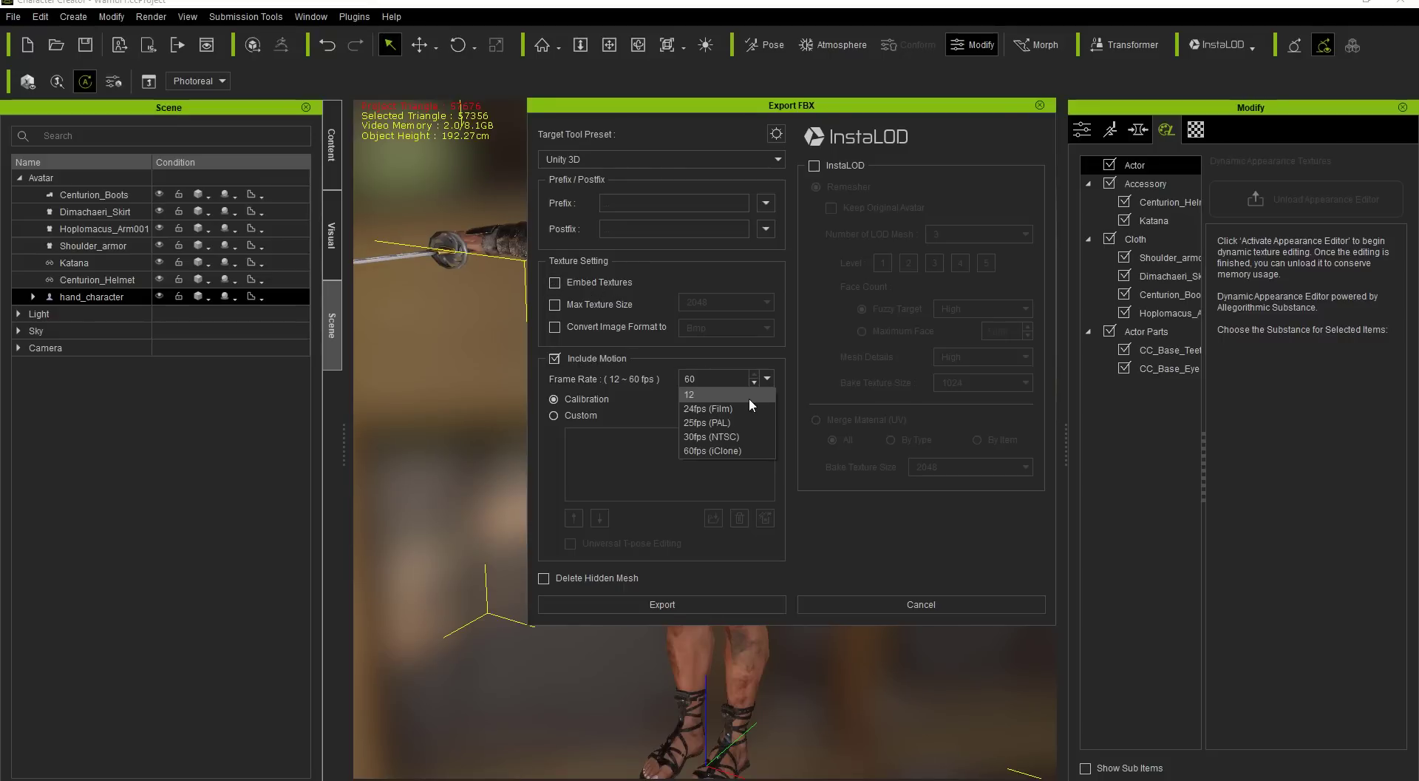
pyautogui.click(712, 437)
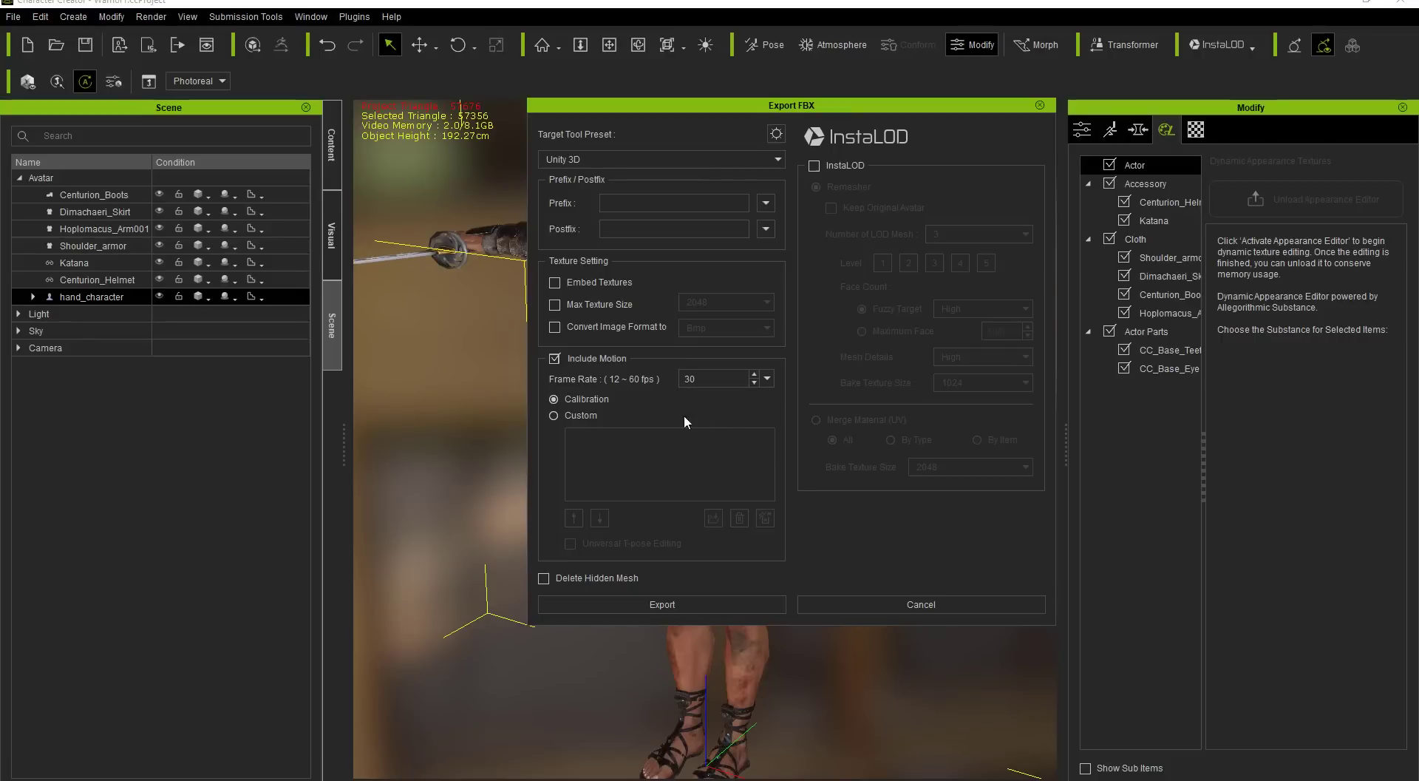
# Switch the included motion to Custom and load the 0_T-Pose motion file from the Motion folder
pyautogui.click(579, 415)
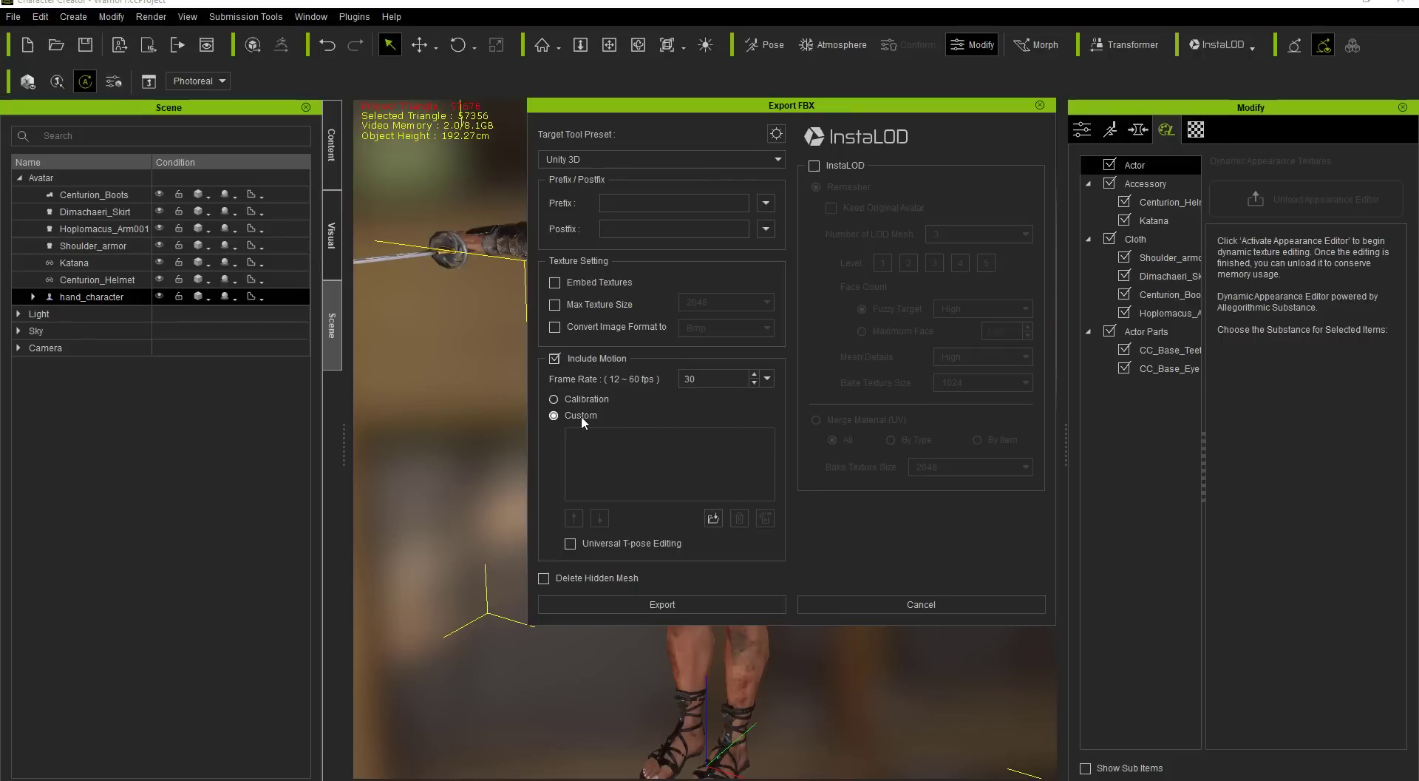
pyautogui.click(714, 519)
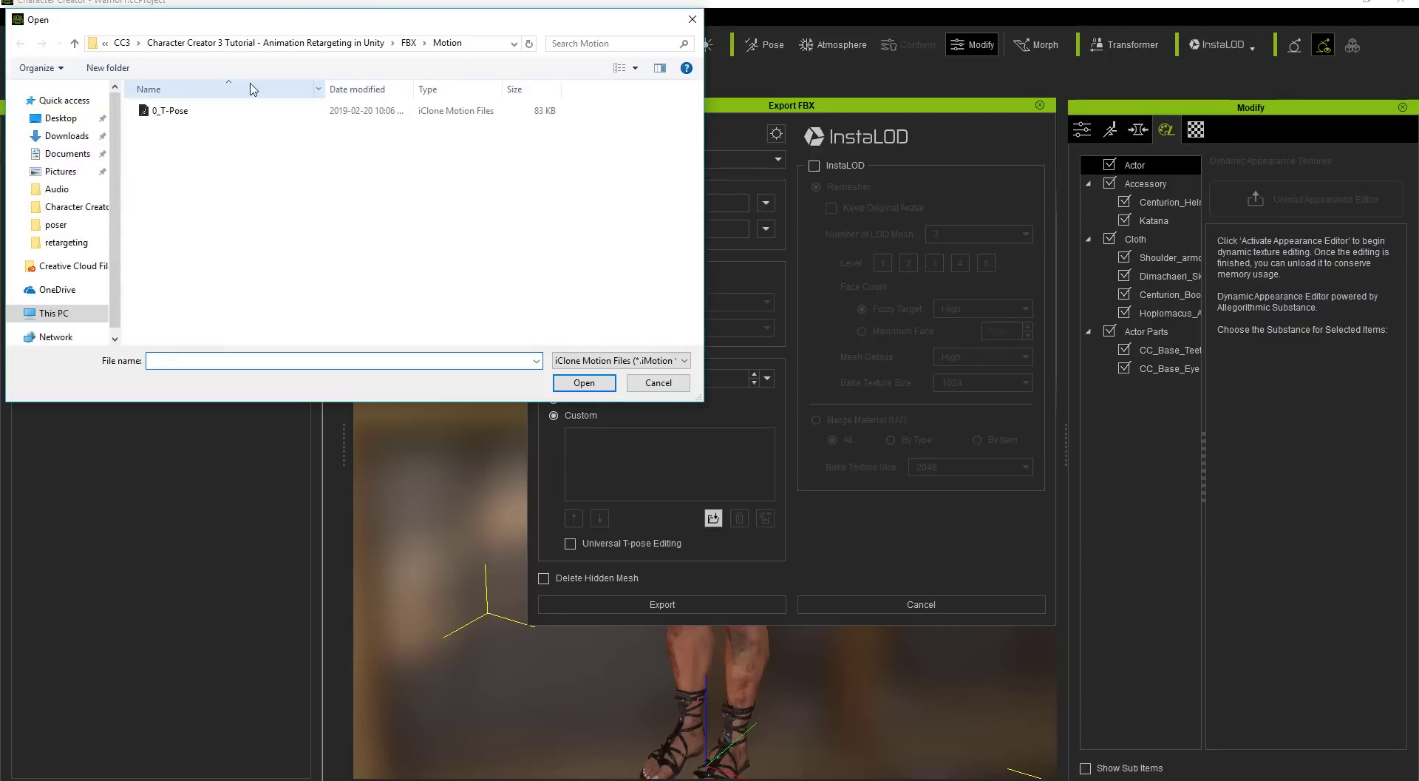
pyautogui.click(179, 118)
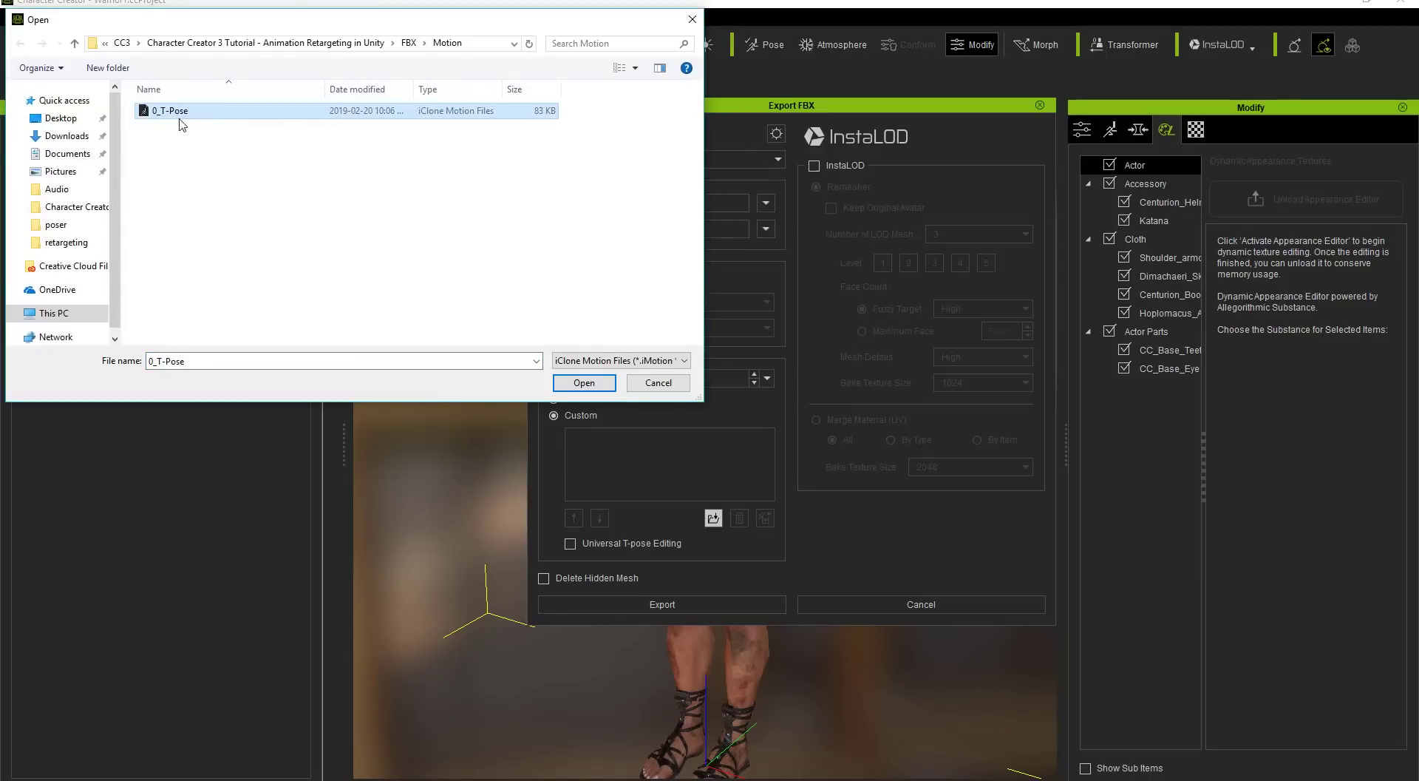
pyautogui.click(584, 382)
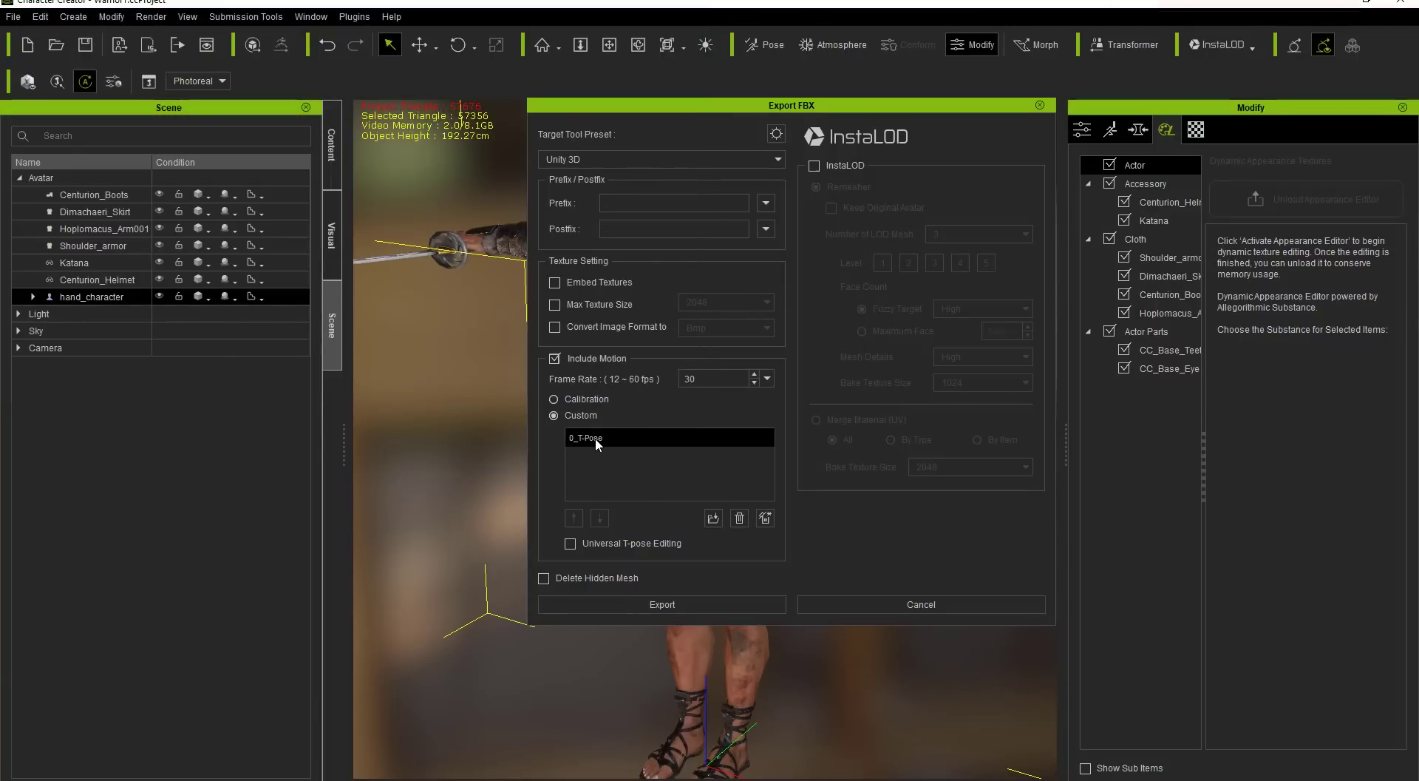
# Enable Delete Hidden Mesh and proceed with the FBX export, accepting the notice
pyautogui.click(599, 581)
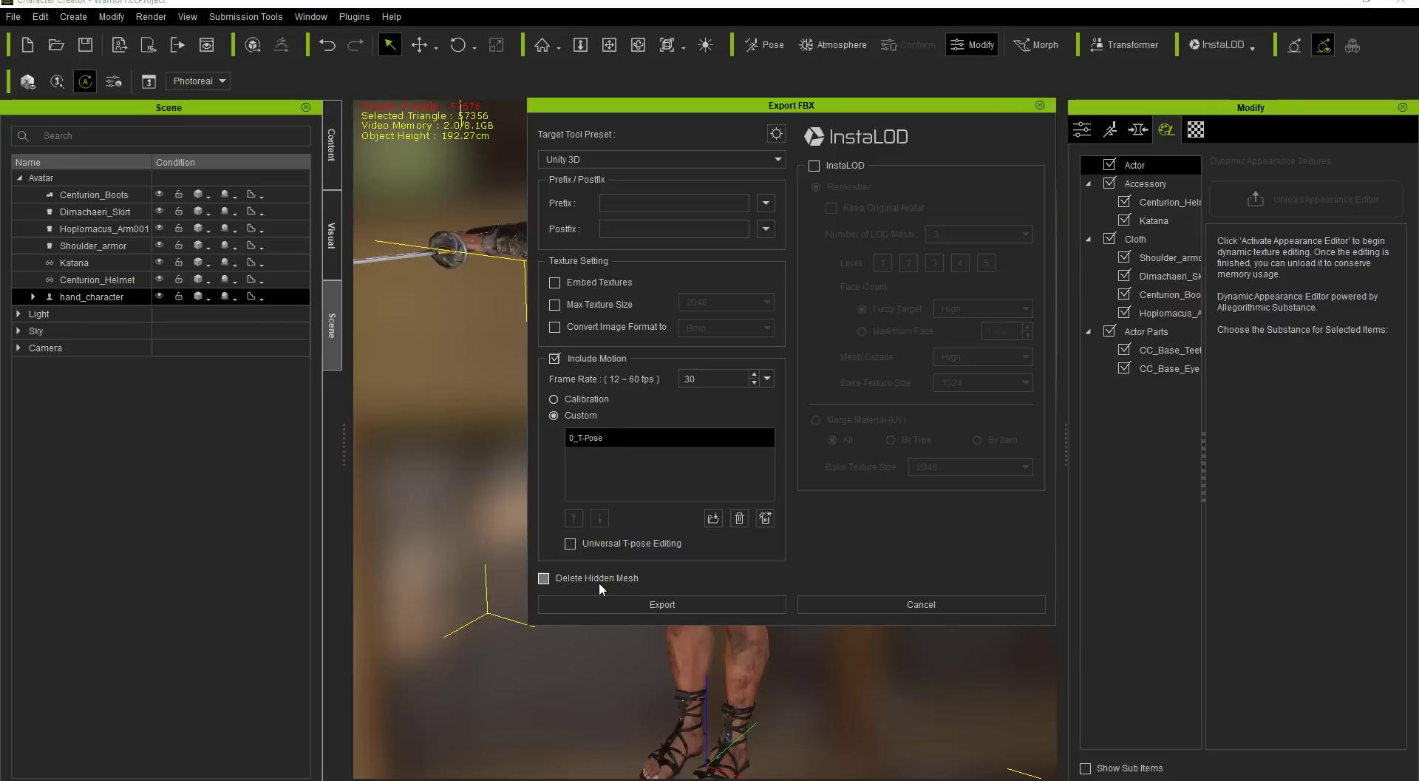
pyautogui.click(645, 606)
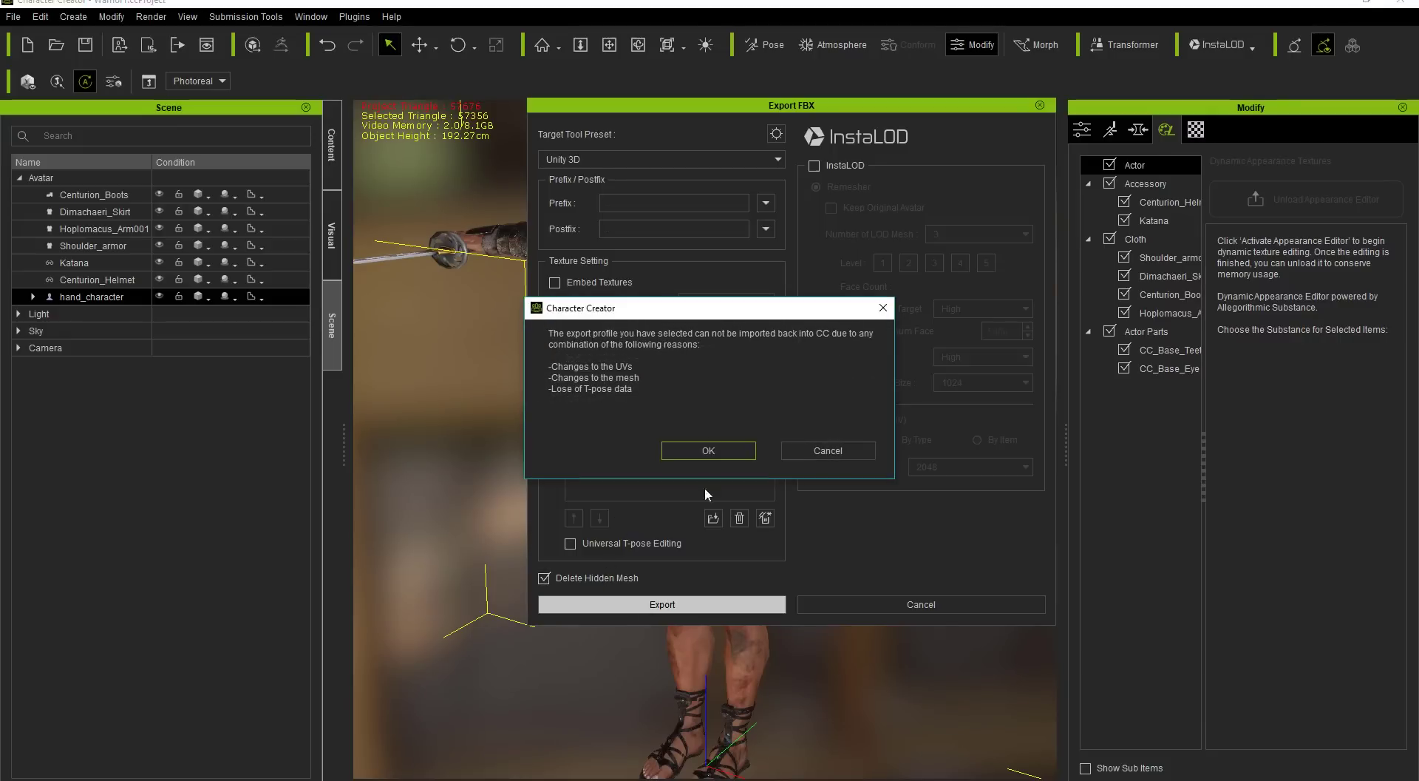
pyautogui.click(709, 443)
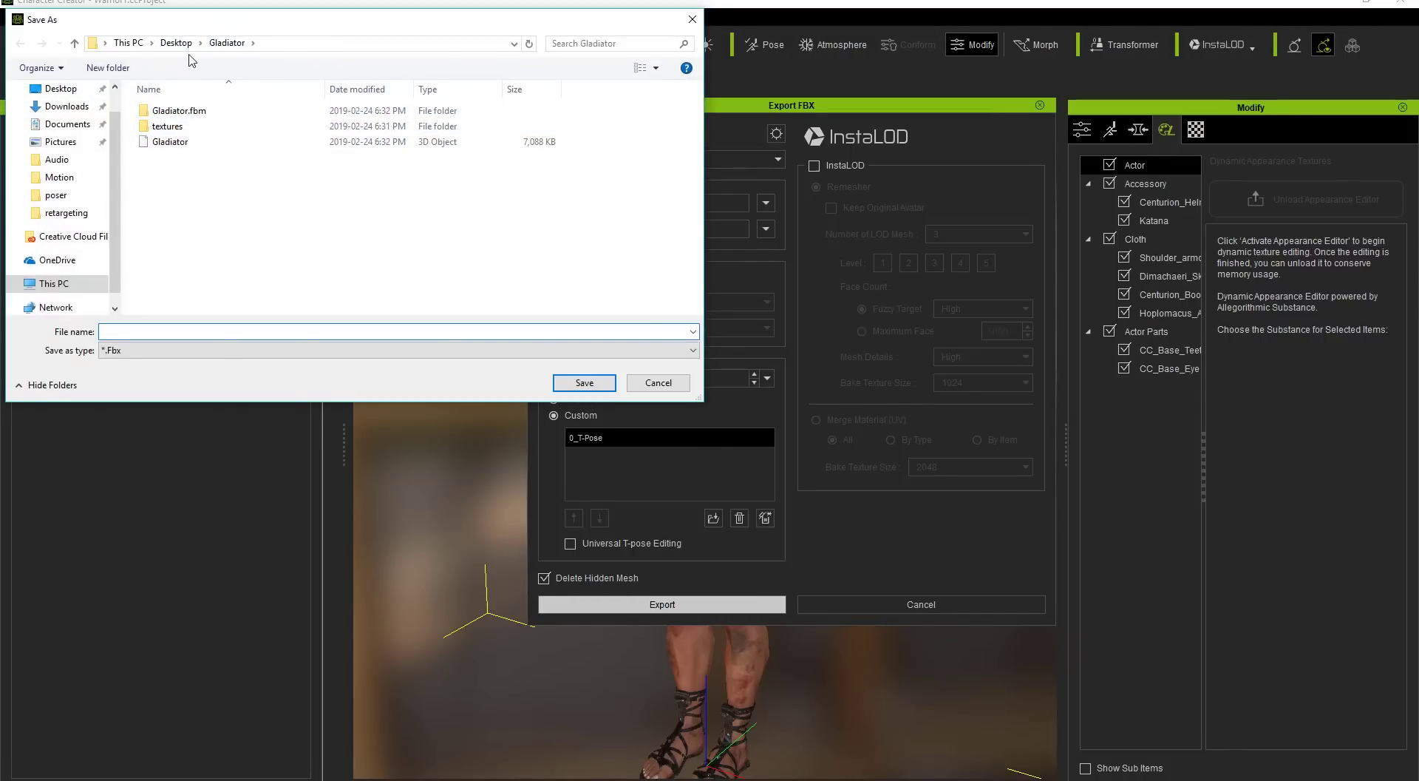
# Pick the existing Gladiator file in the Desktop's Gladiator folder as the export target, and cancel the export
pyautogui.click(177, 43)
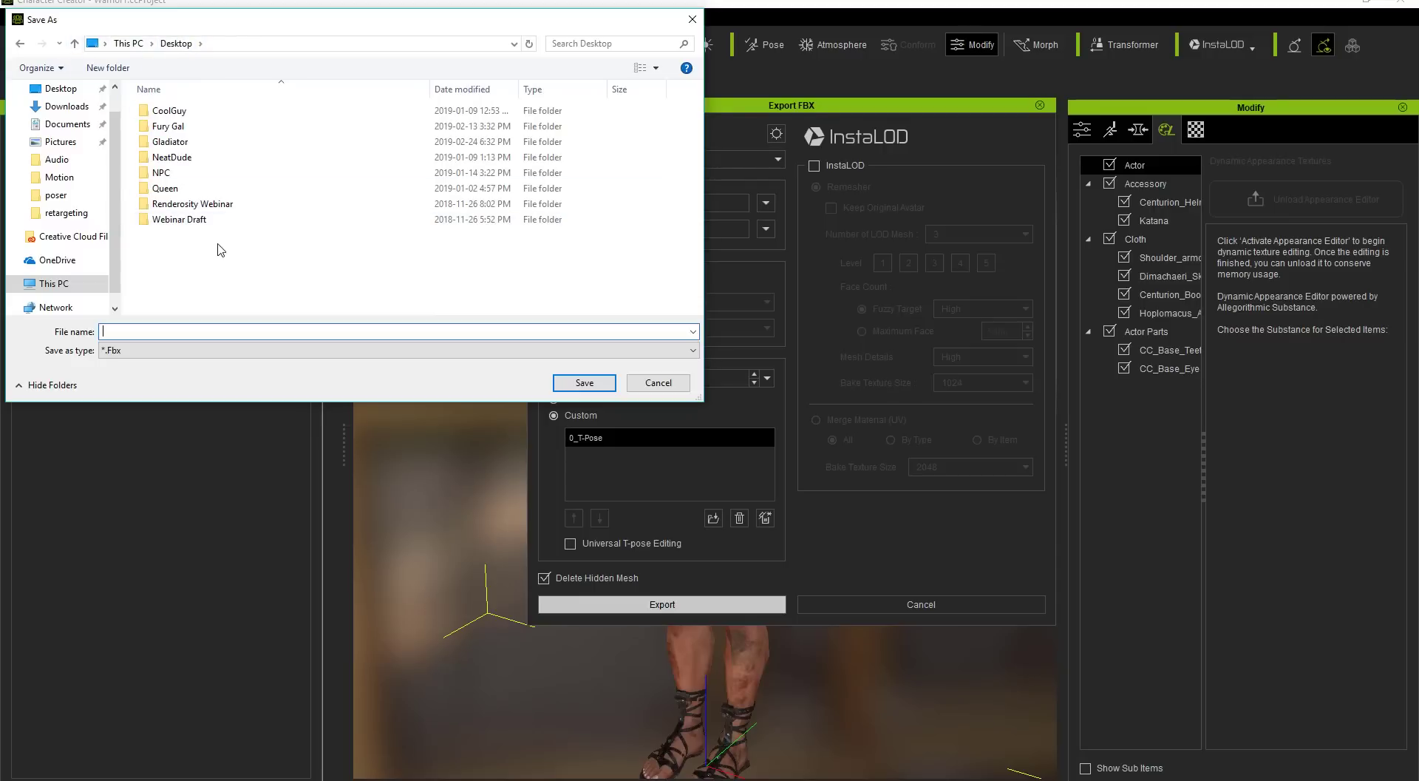
pyautogui.doubleClick(177, 141)
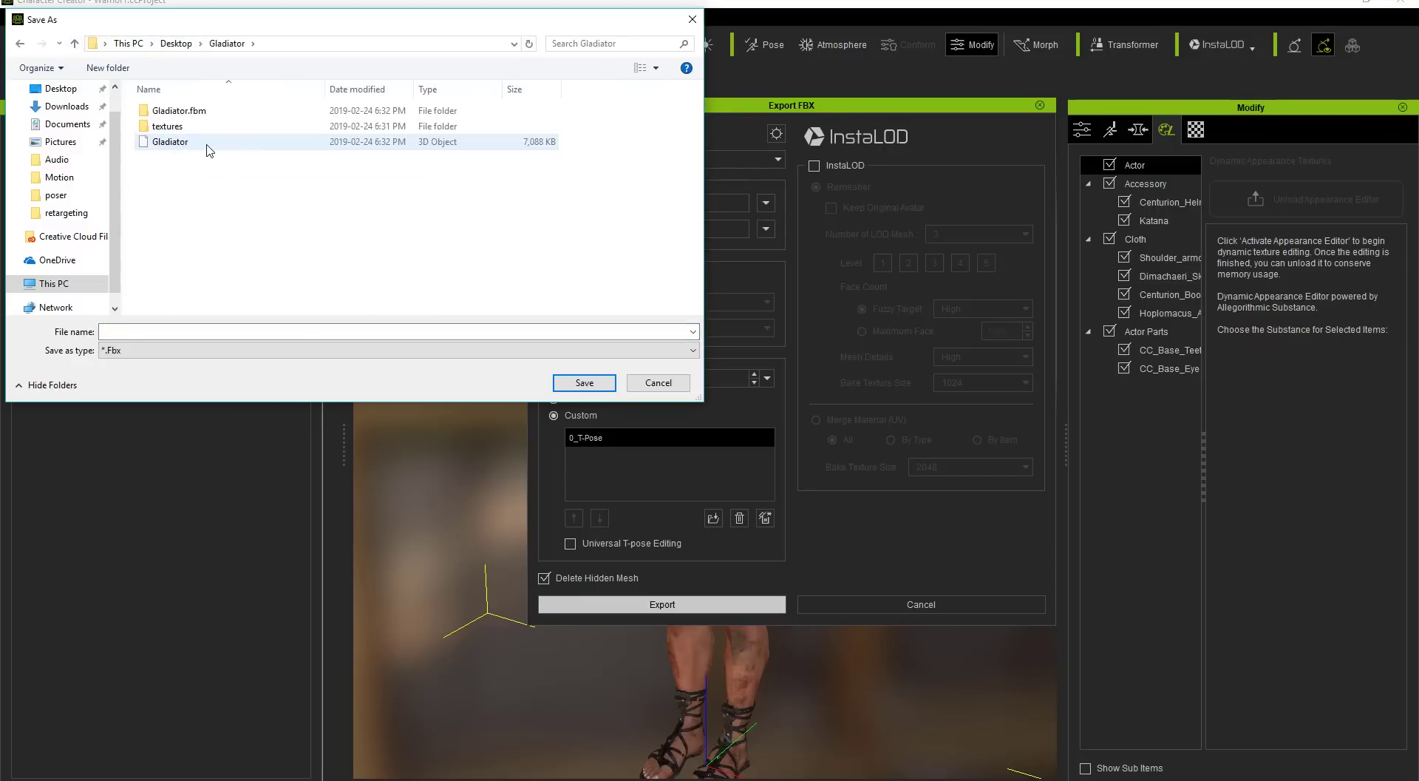
pyautogui.click(195, 147)
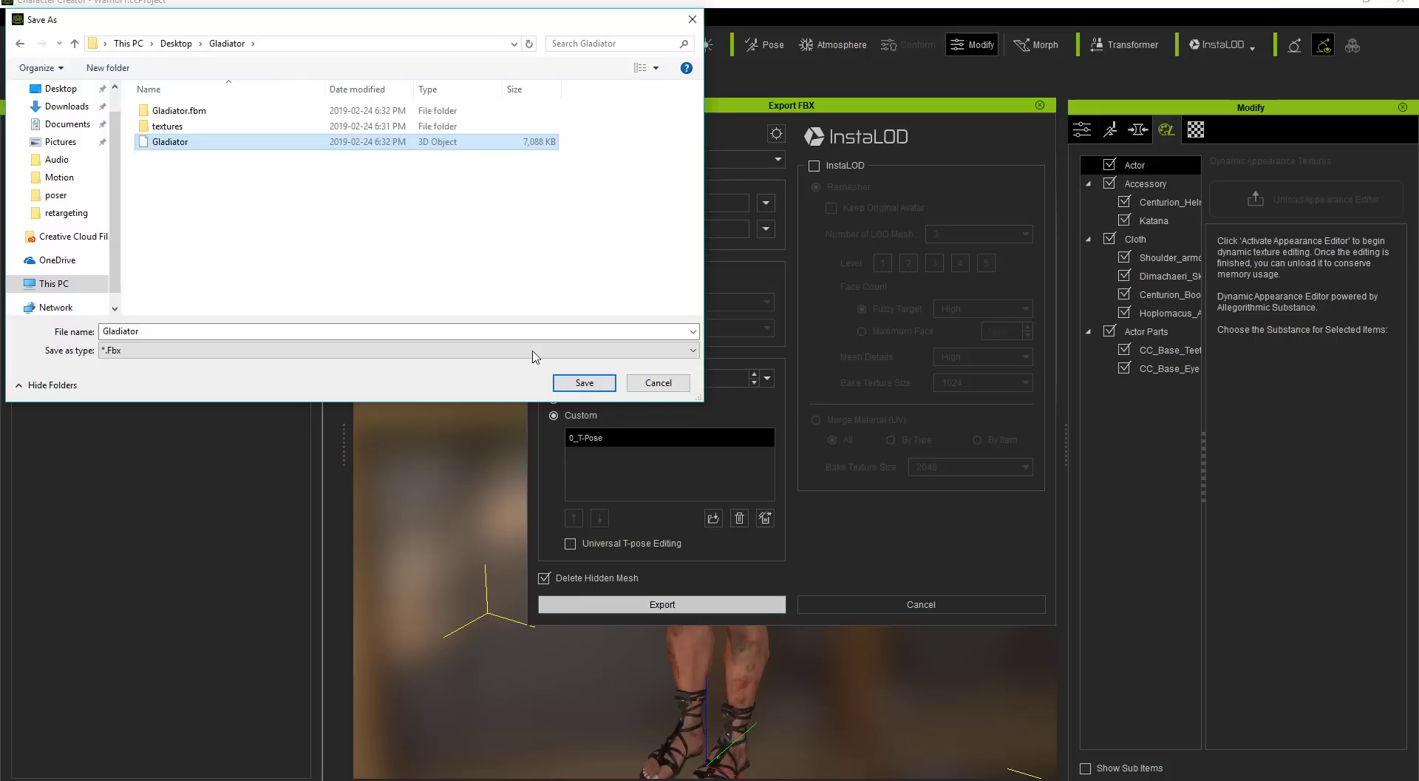
pyautogui.click(652, 386)
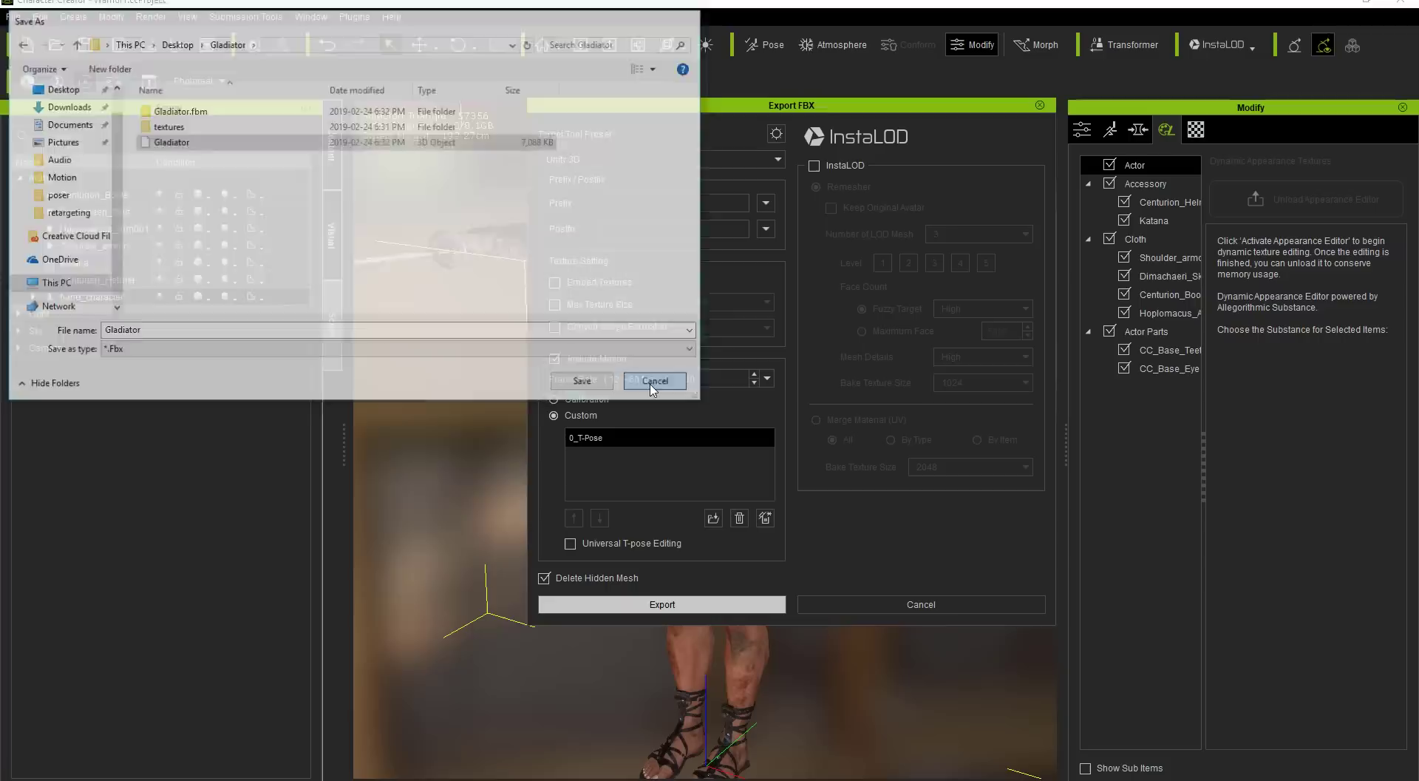
pyautogui.click(884, 605)
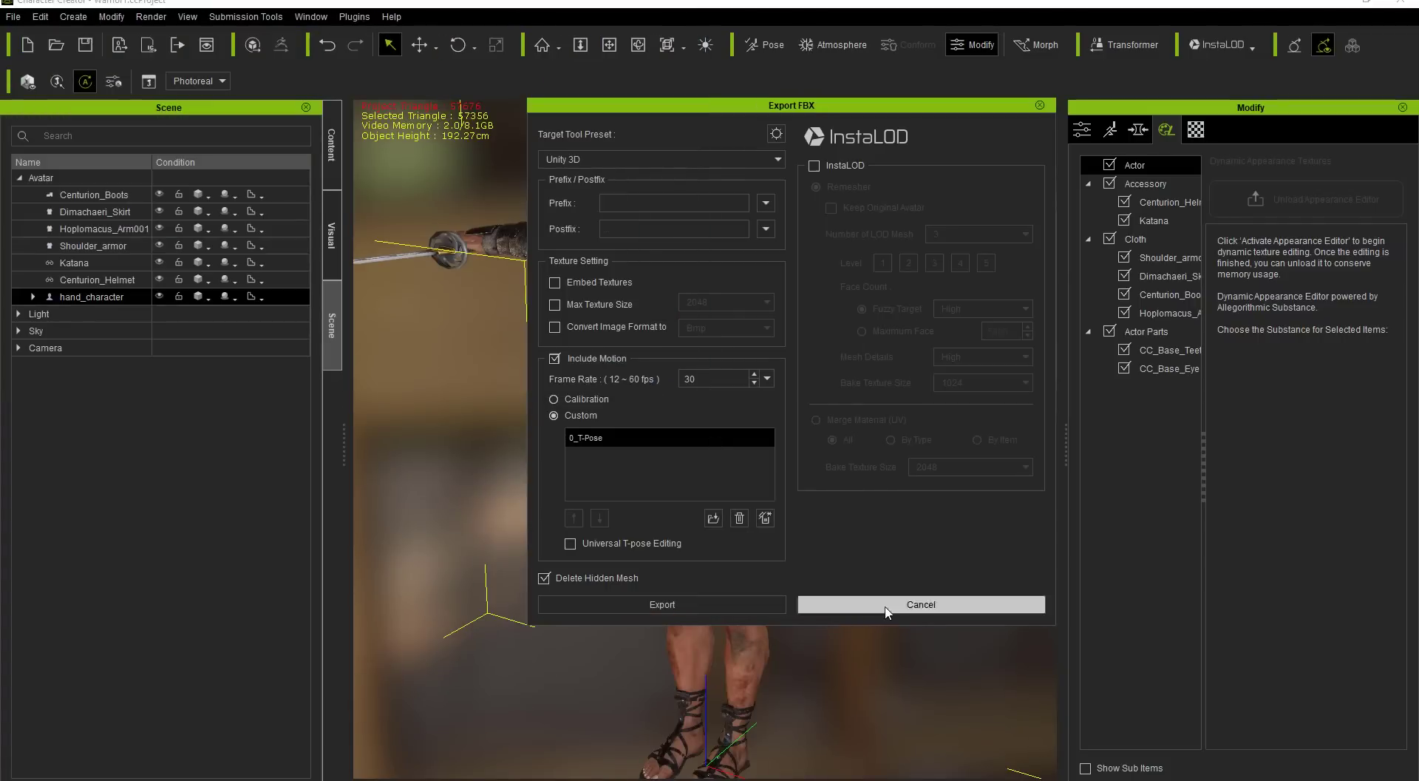
# Close Character Creator and select the Gladiator folder on the Desktop in the File Explorer window over Unity
pyautogui.click(1397, 5)
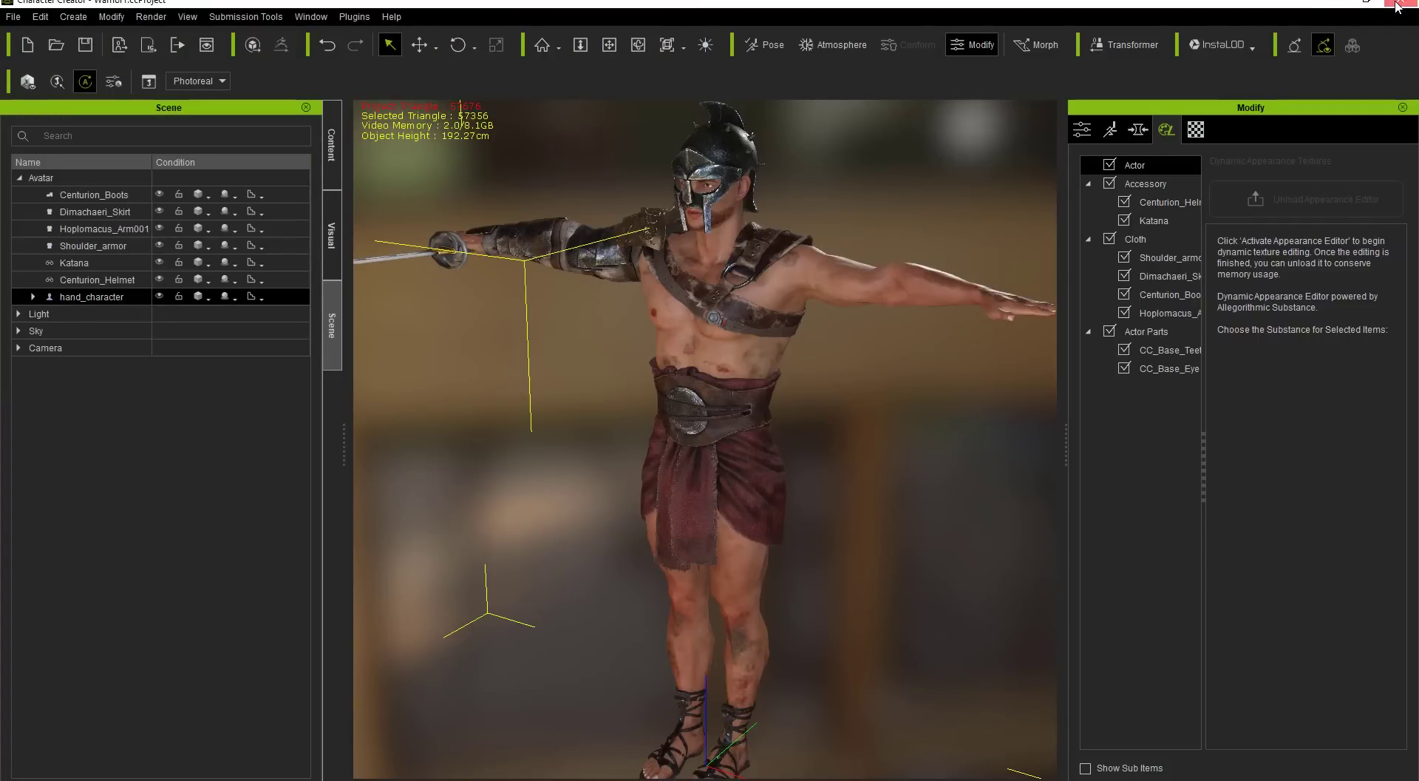
pyautogui.click(708, 431)
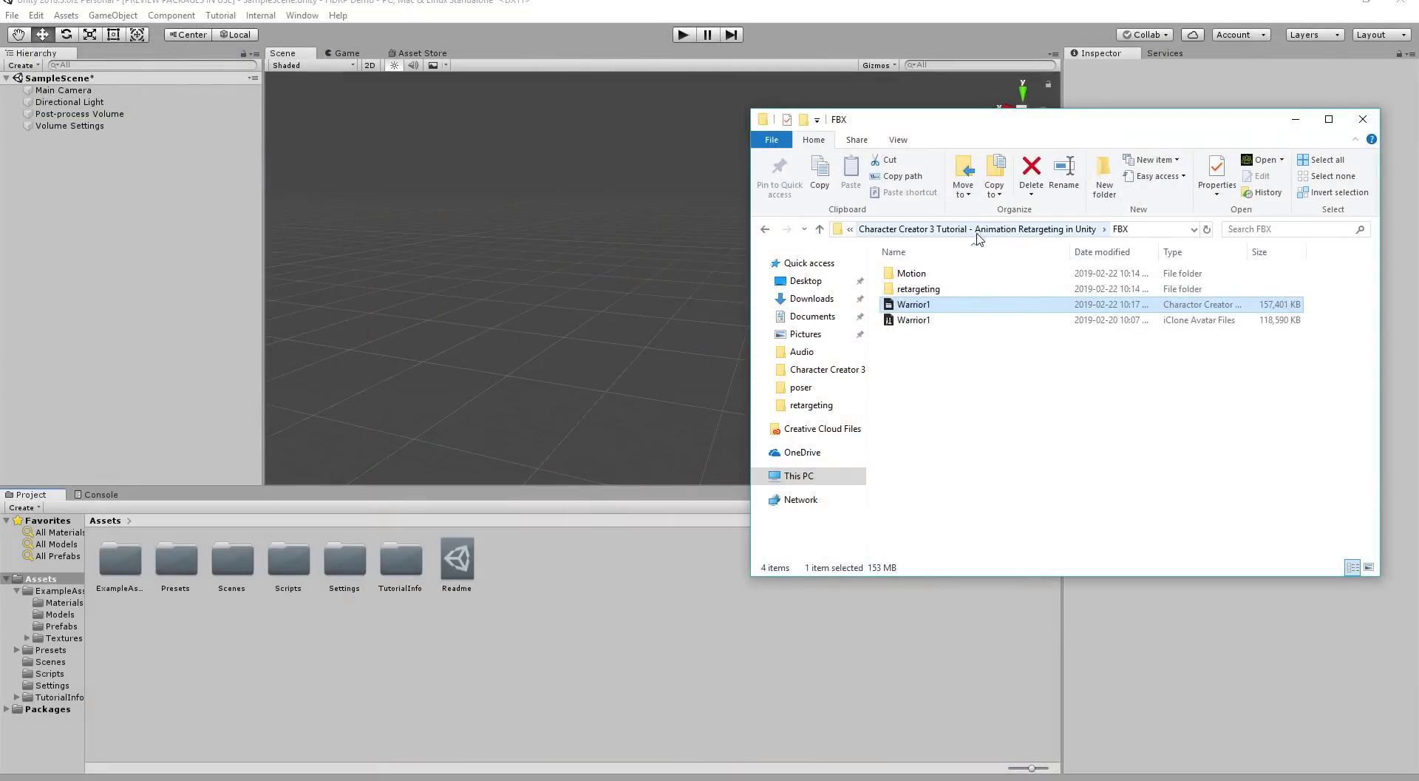
pyautogui.click(806, 281)
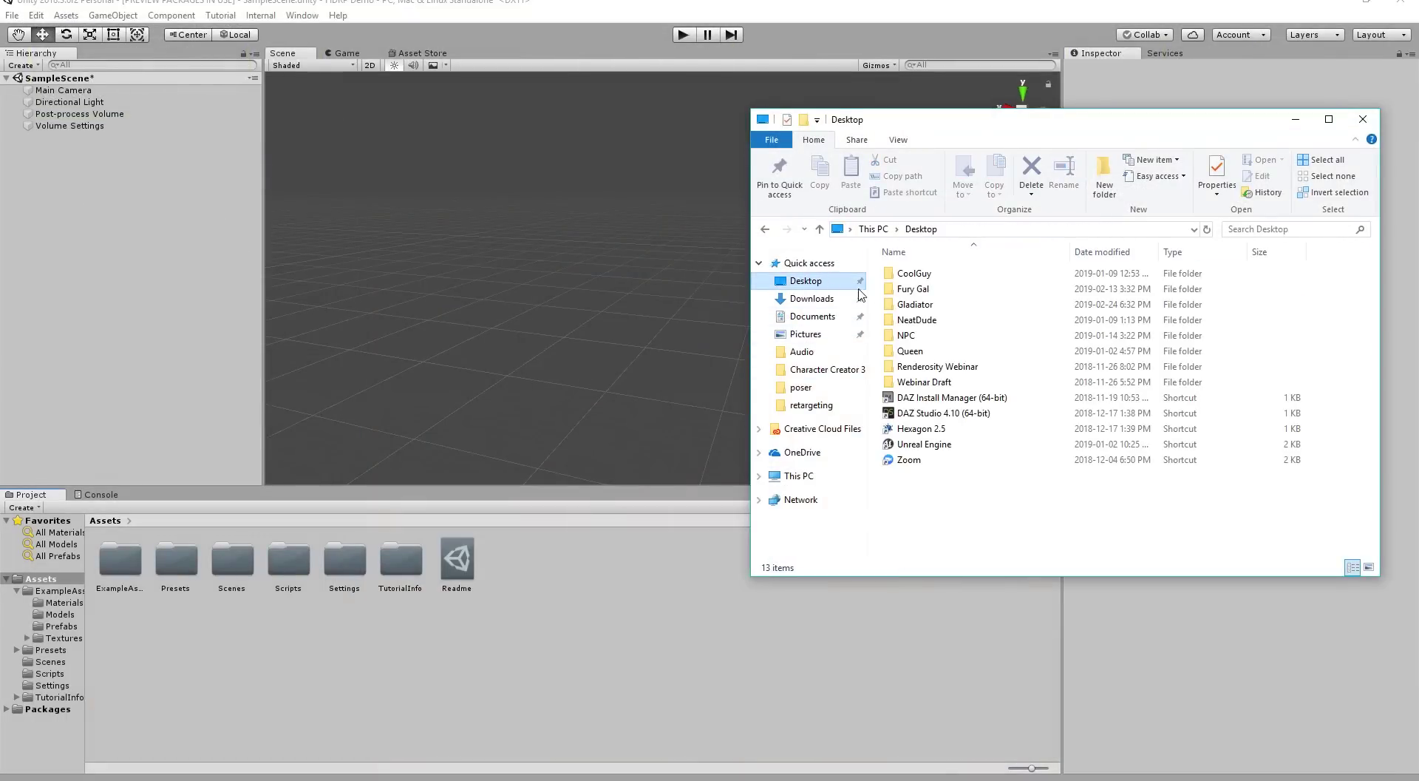
pyautogui.click(919, 310)
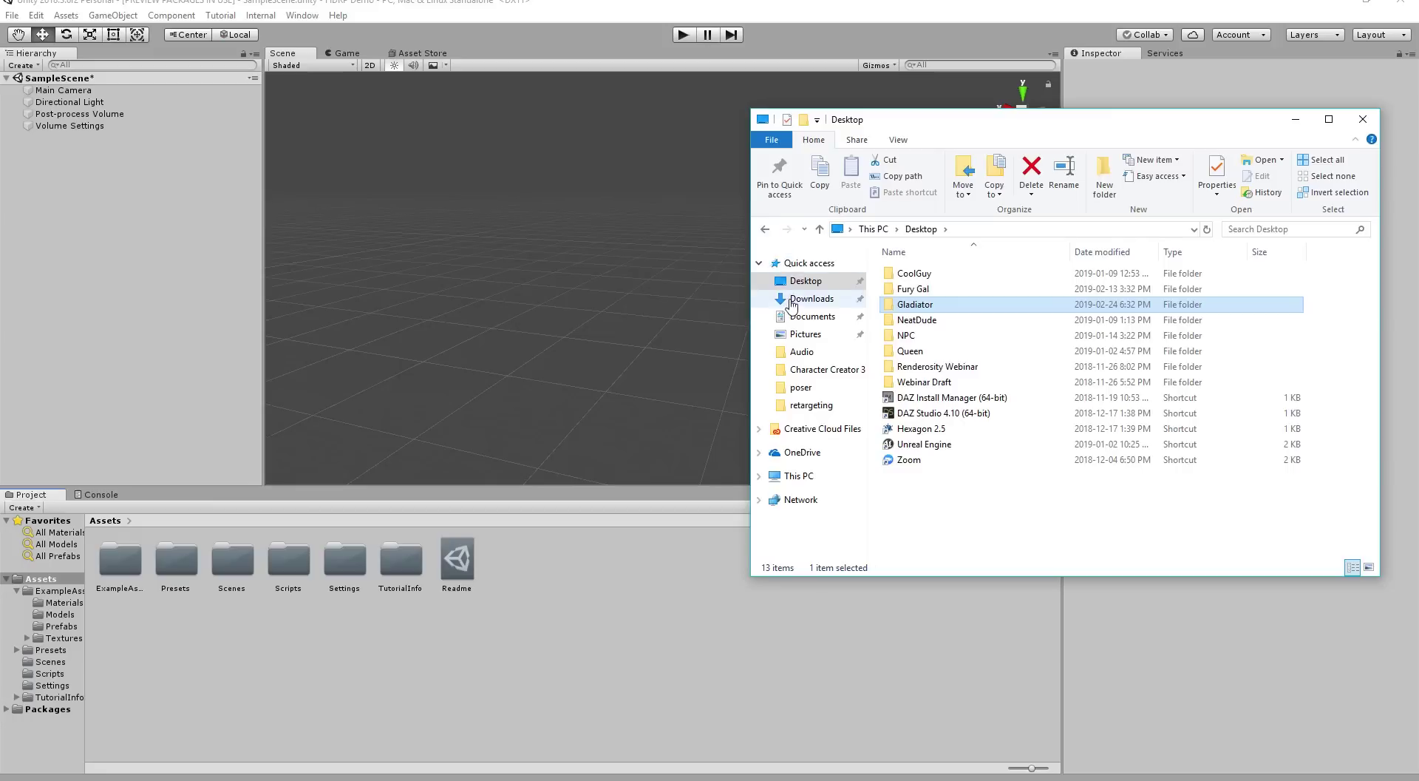
# Open the Script folder inside the "Character Creator 3 Tutorial - Animation Retargeting in Unity" folder
pyautogui.click(766, 231)
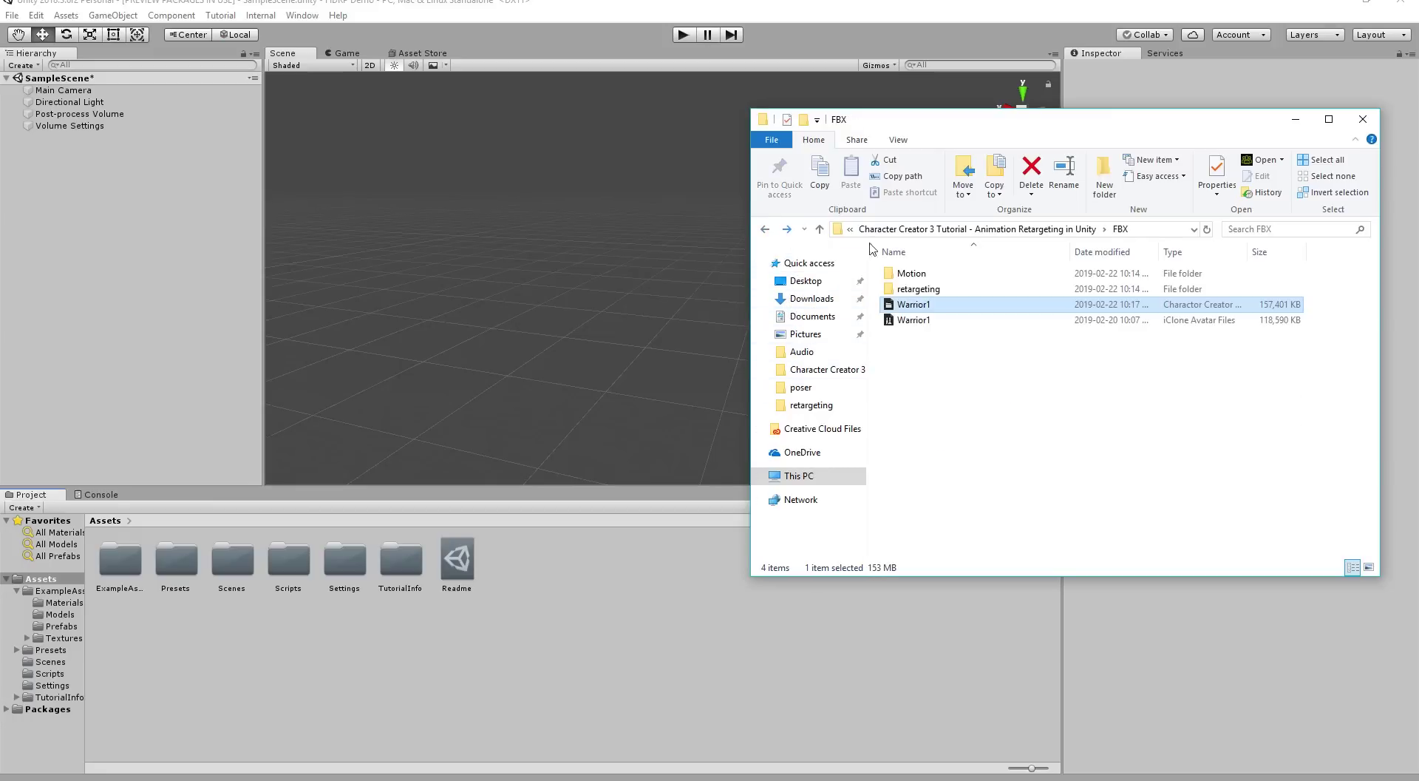
pyautogui.click(961, 230)
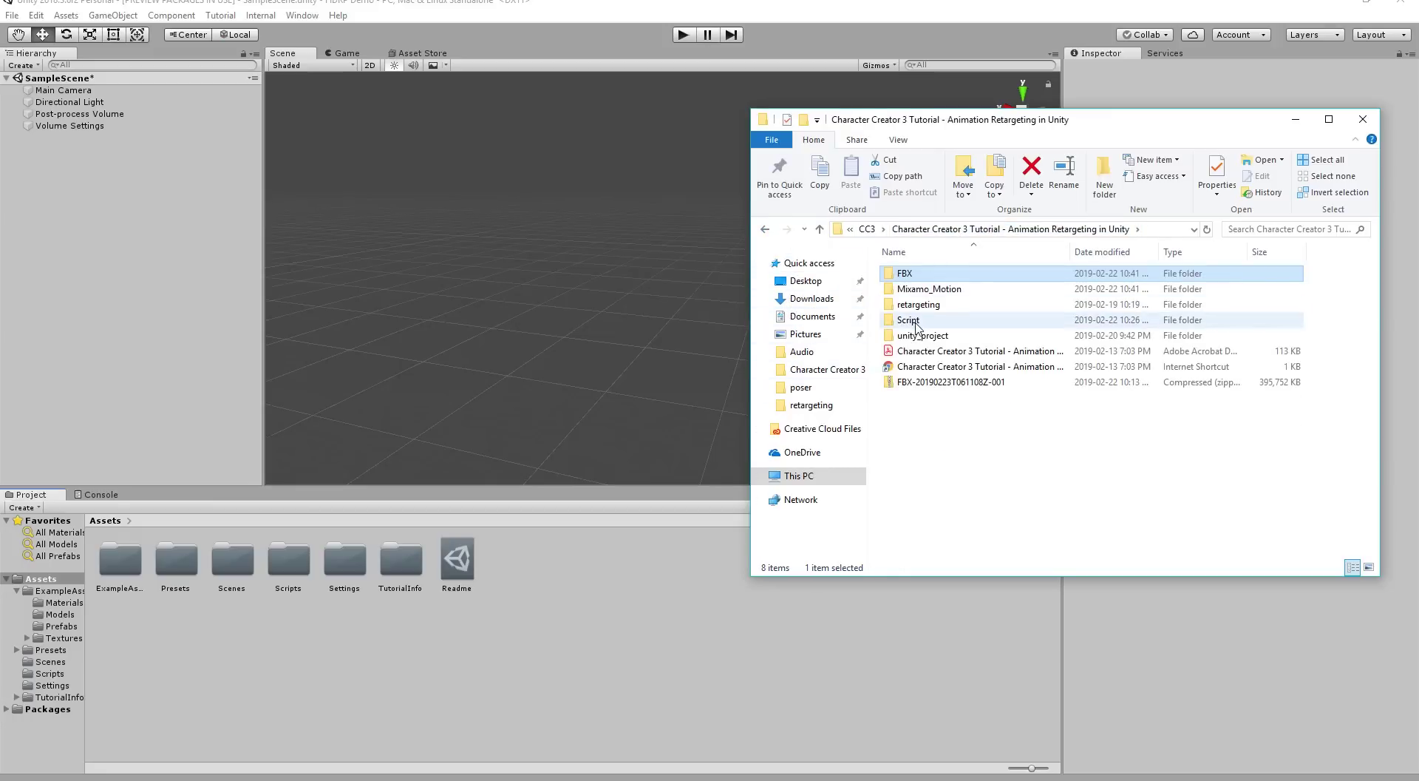
pyautogui.doubleClick(915, 322)
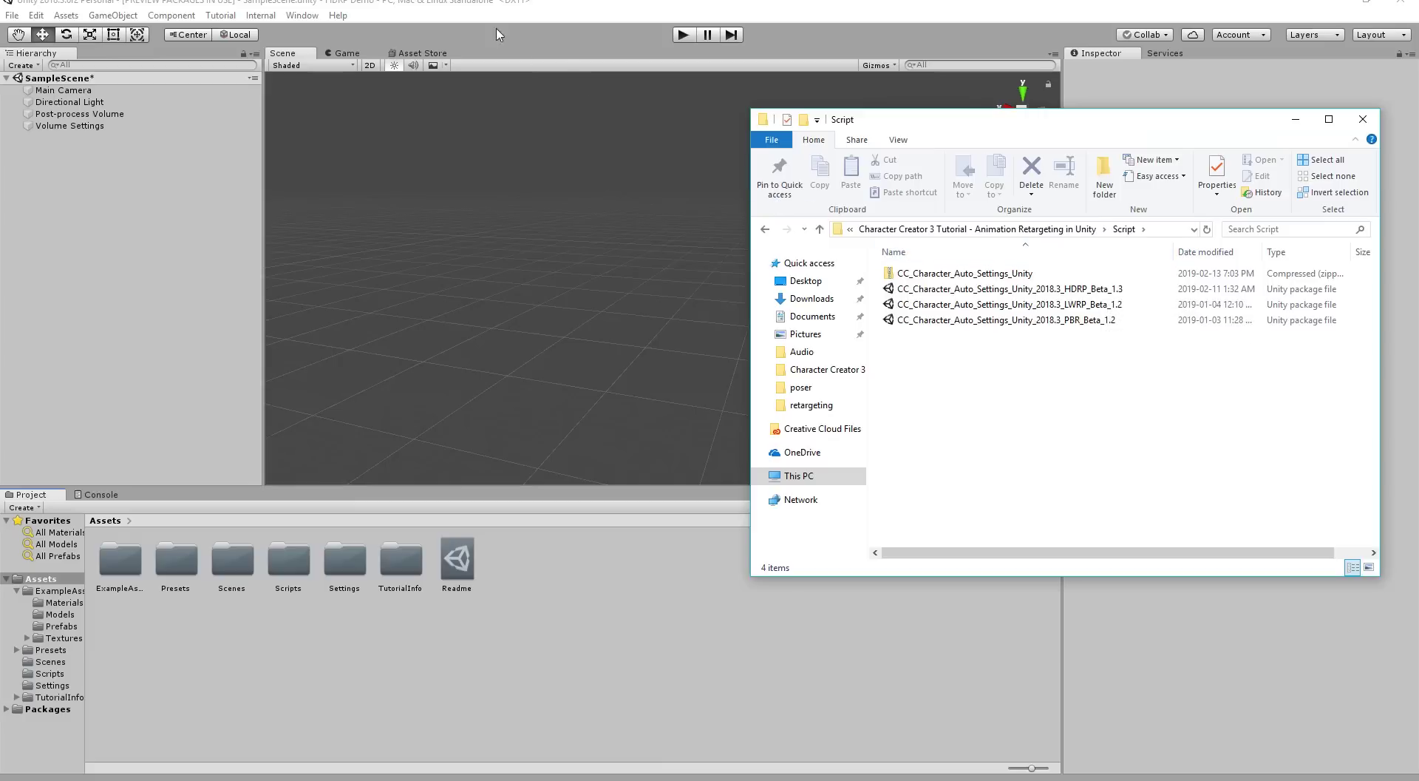
# Return to Unity, review the Scriptable Render Pipeline asset in the Graphics project settings, and close the settings window
pyautogui.click(480, 9)
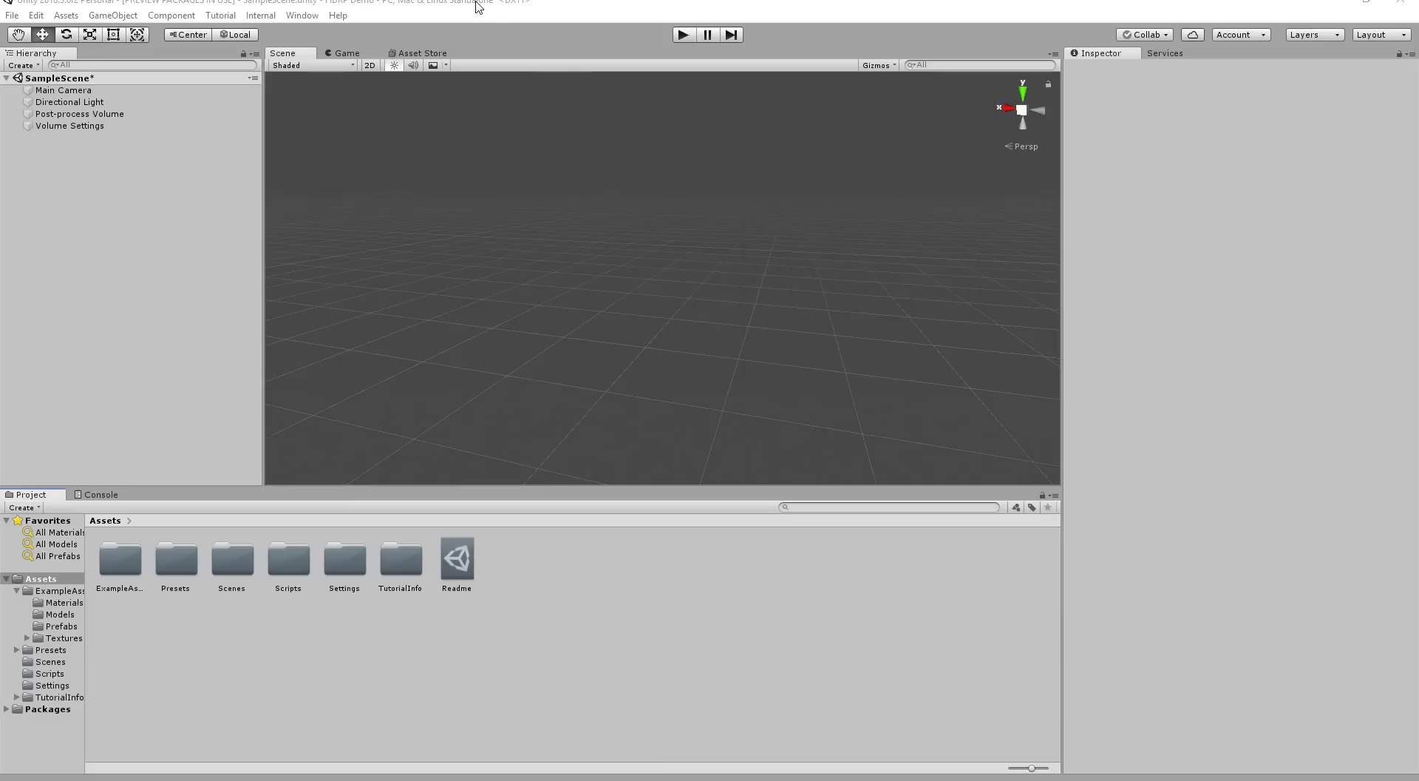
pyautogui.click(35, 16)
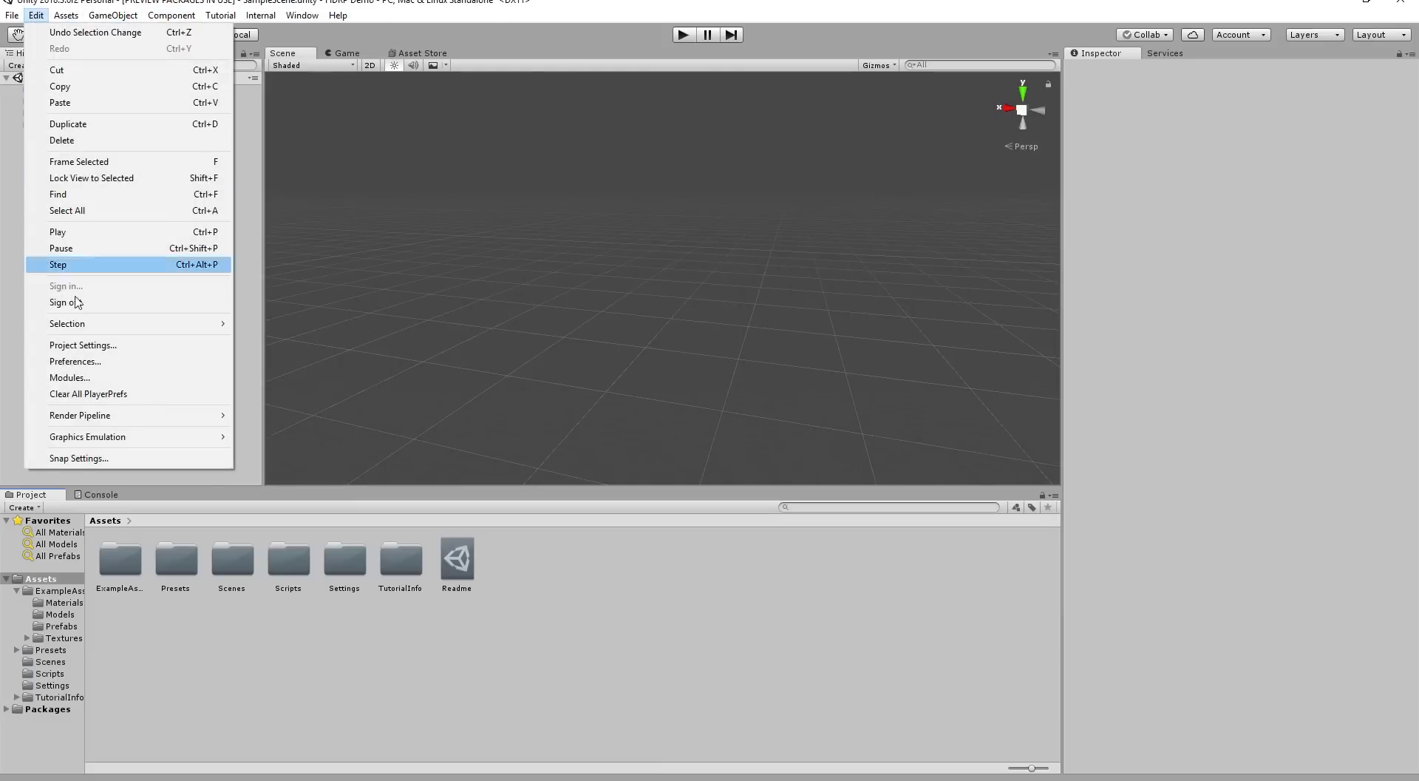
pyautogui.click(85, 345)
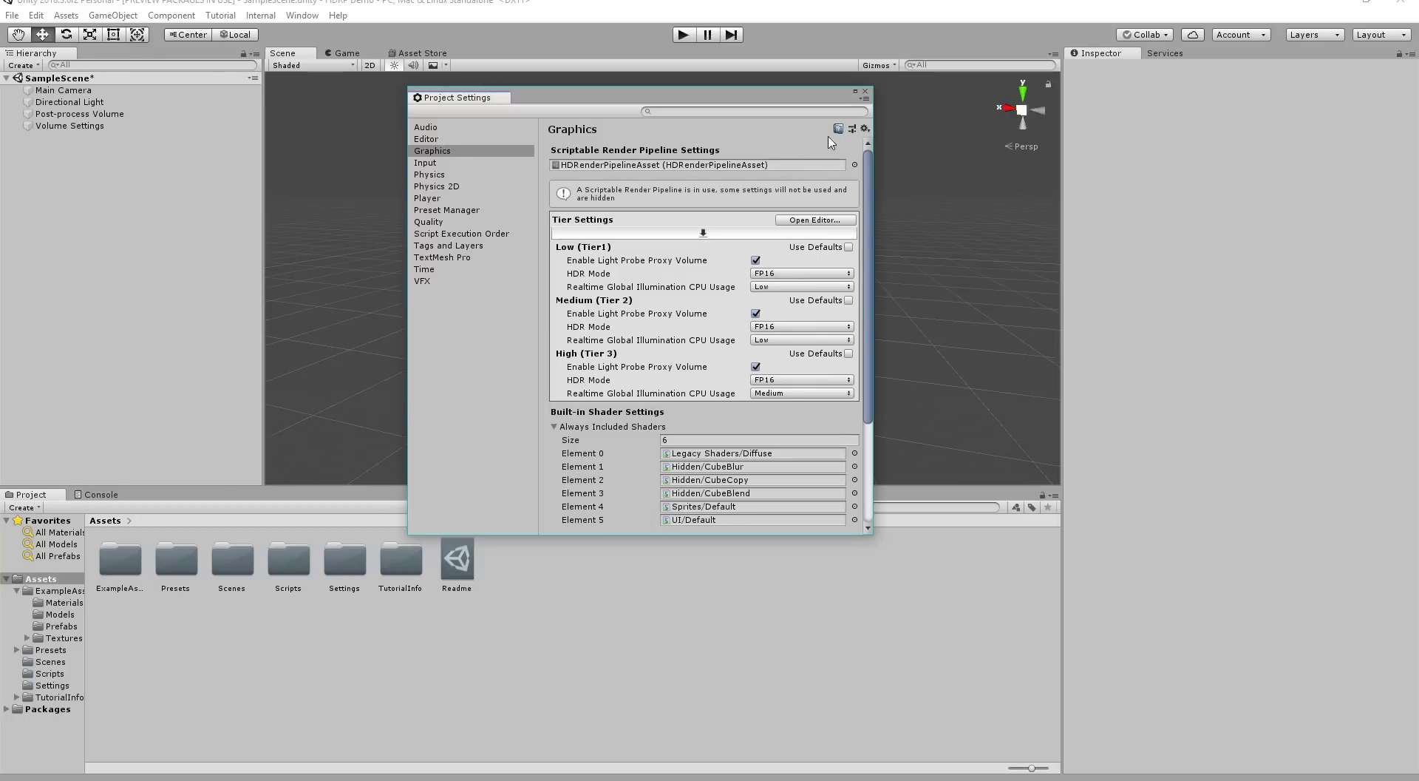
pyautogui.click(866, 92)
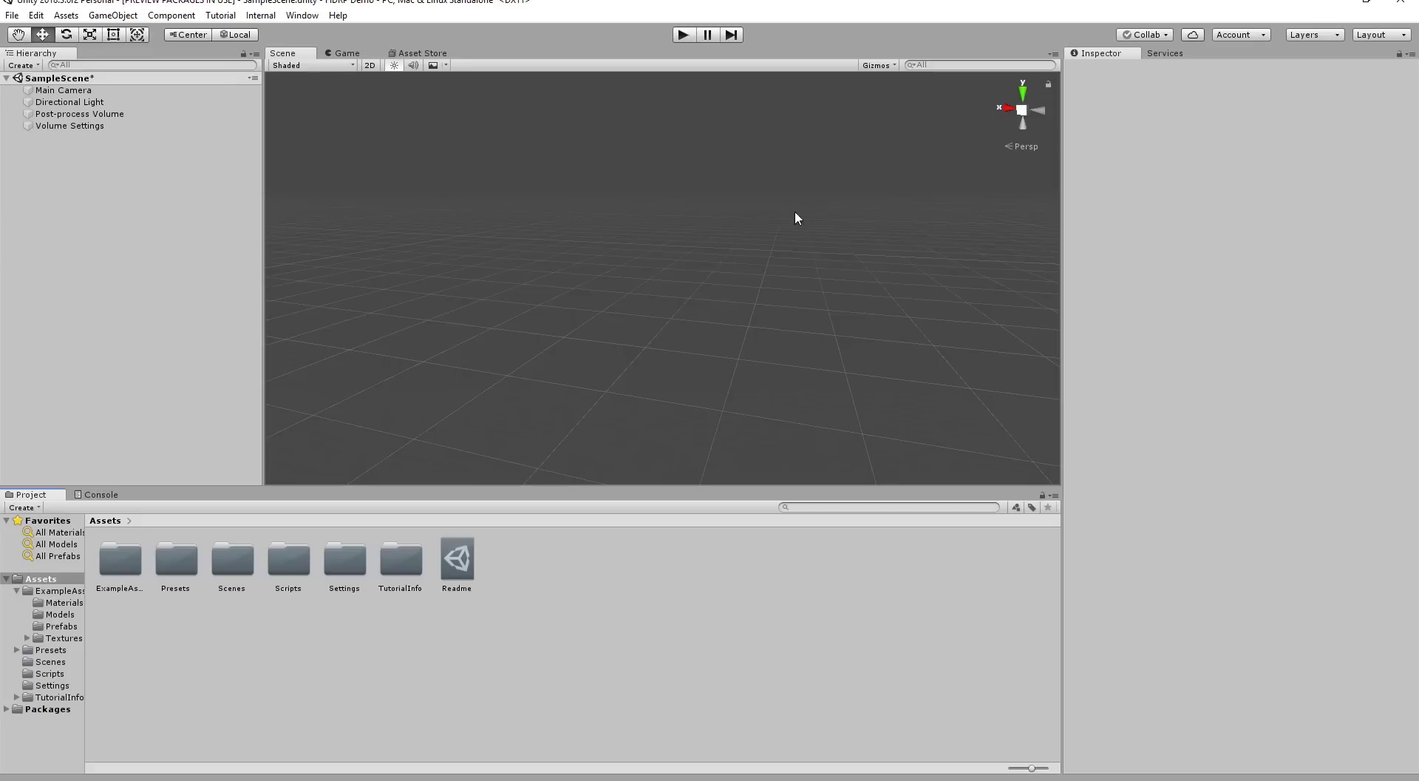
# Import all items of the CC_Character_Auto_Settings_Unity_2018.3_HDRP_Beta_1.3 package from the Script folder into the Unity project's Assets
pyautogui.hotkey('alt', 'Tab')
pyautogui.hotkey('alt', 'Tab')
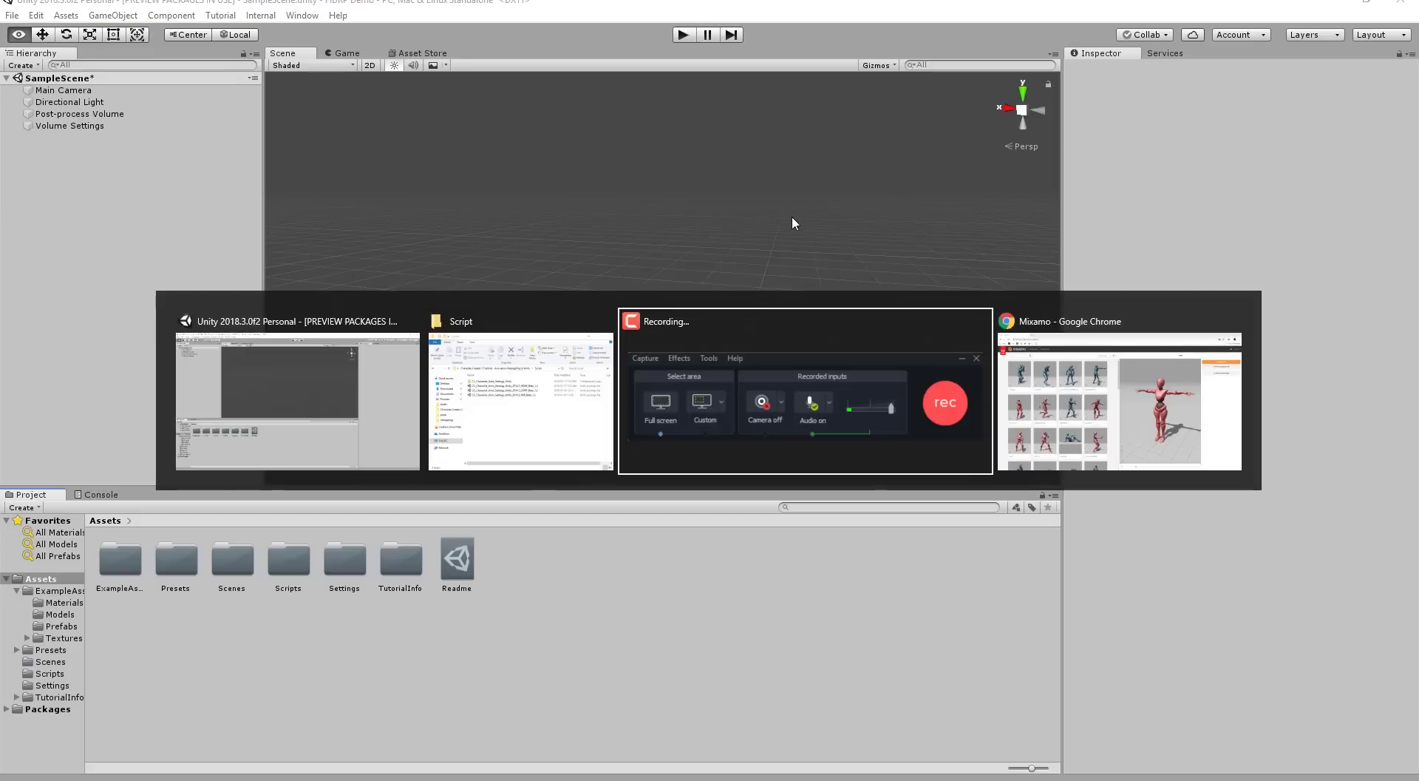
pyautogui.hotkey('alt', 'shift', 'Tab')
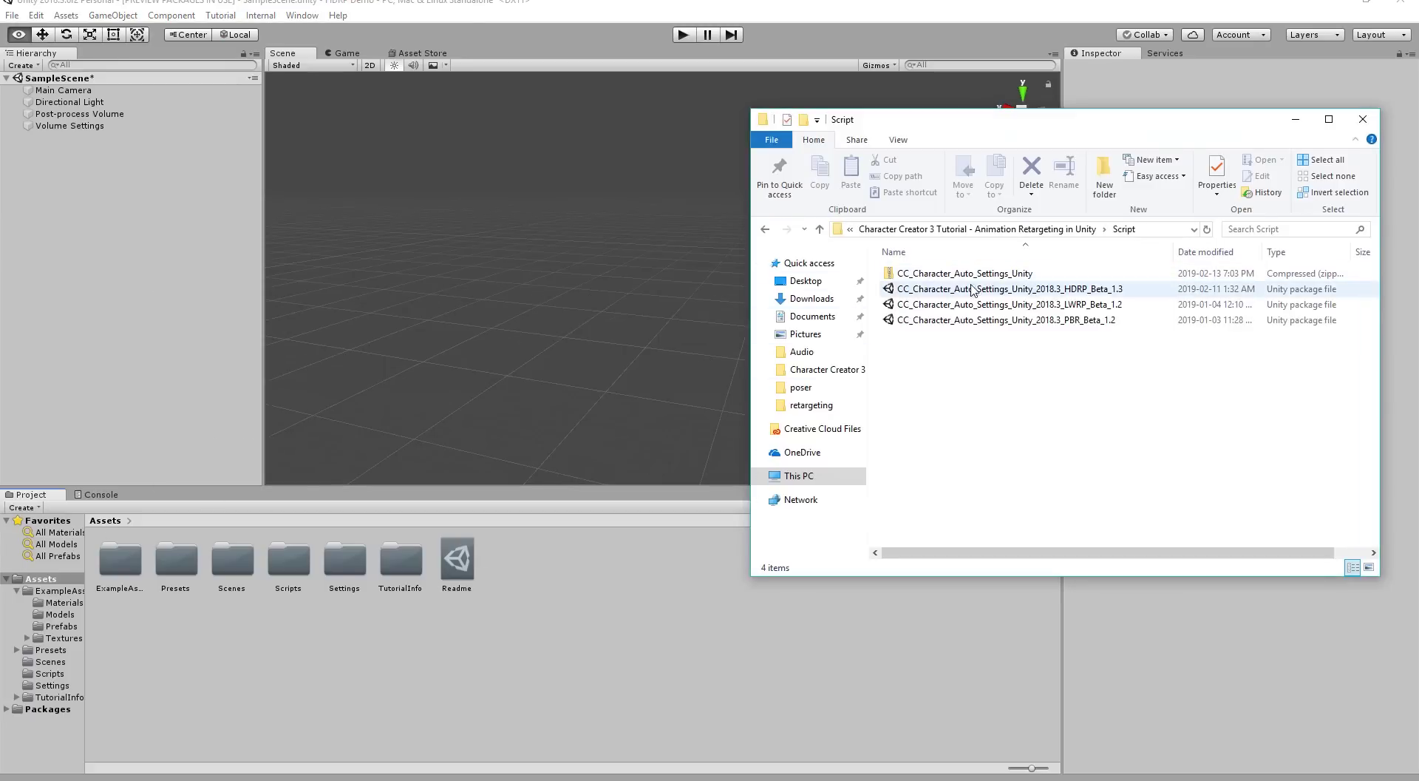
pyautogui.moveTo(993, 292); pyautogui.dragTo(580, 598)
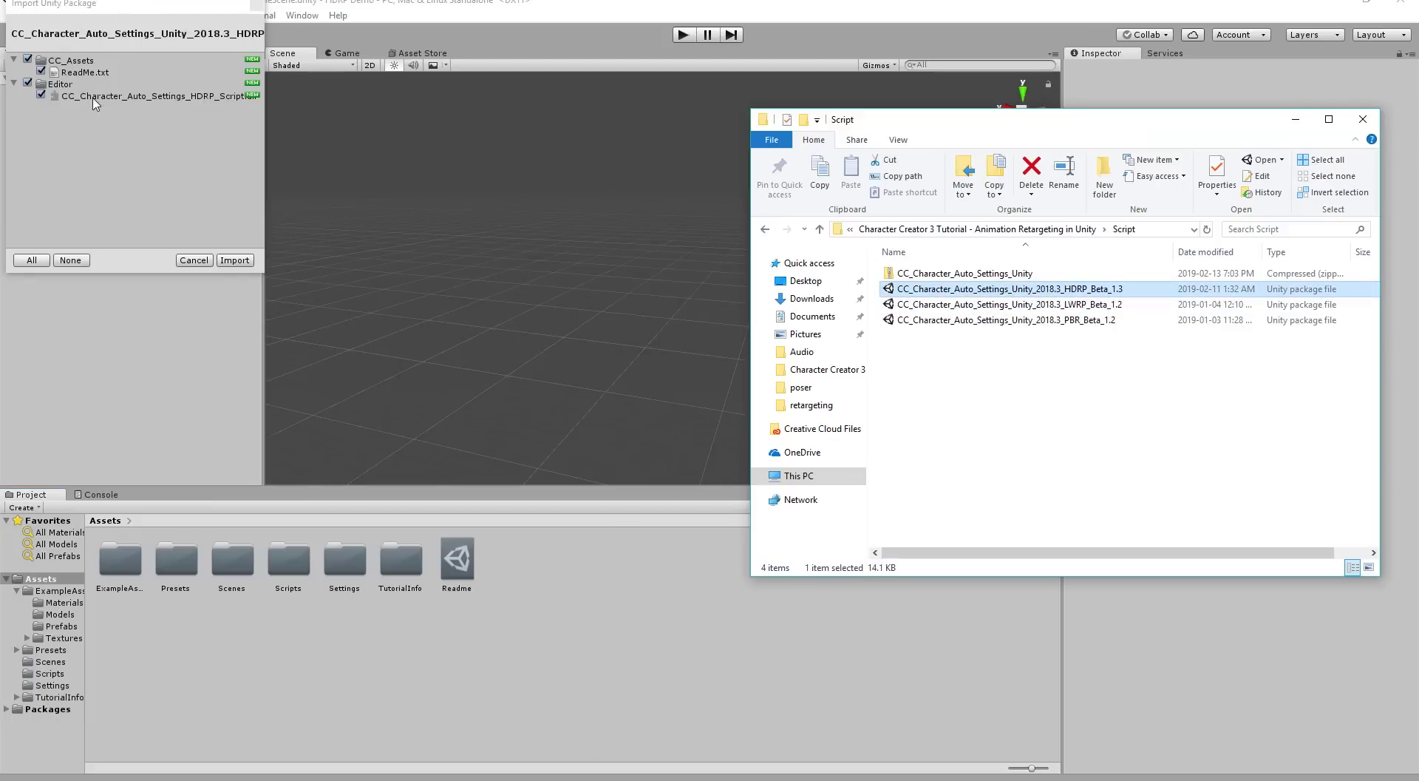
pyautogui.click(236, 265)
pyautogui.click(235, 261)
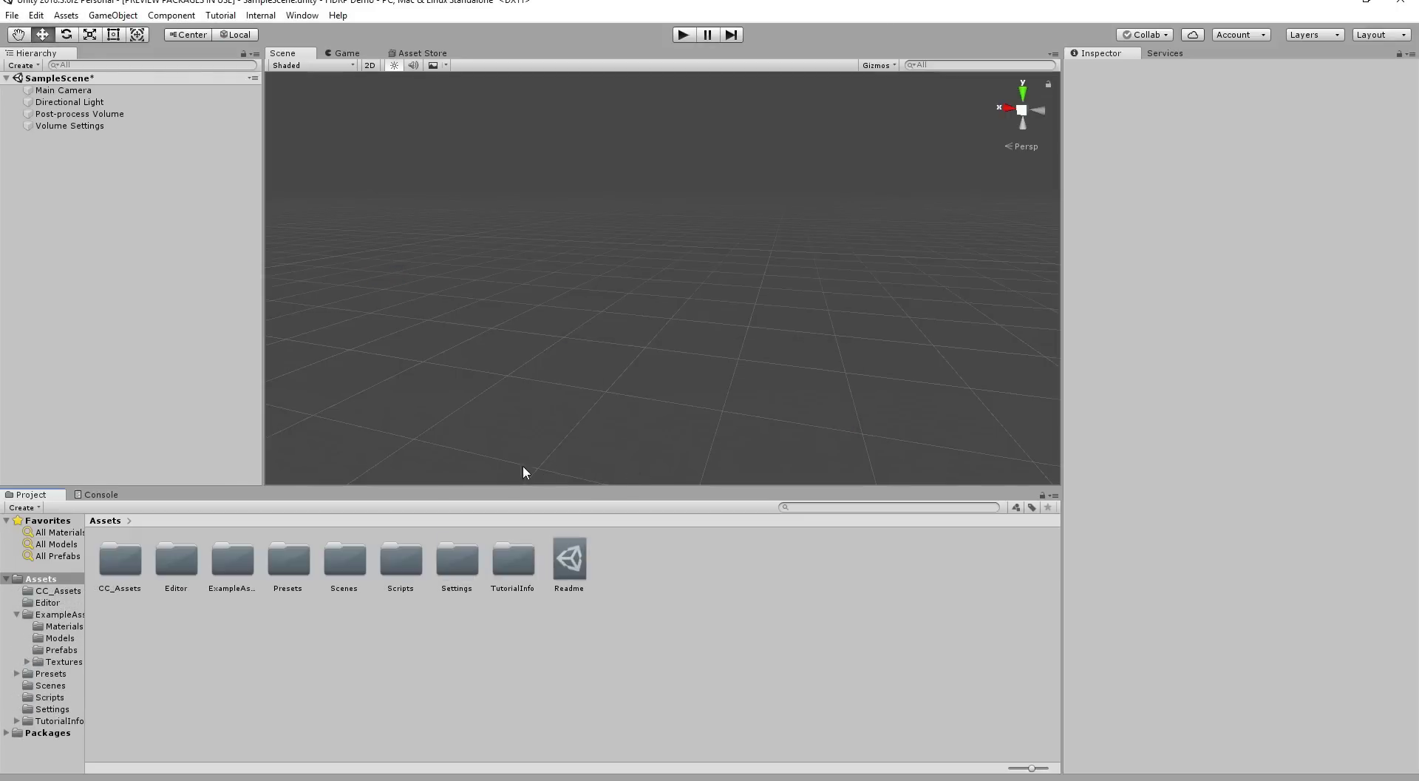
# Open the CC_Assets folder in the project's Assets and select its ReadMe file to read the instructions
pyautogui.click(180, 571)
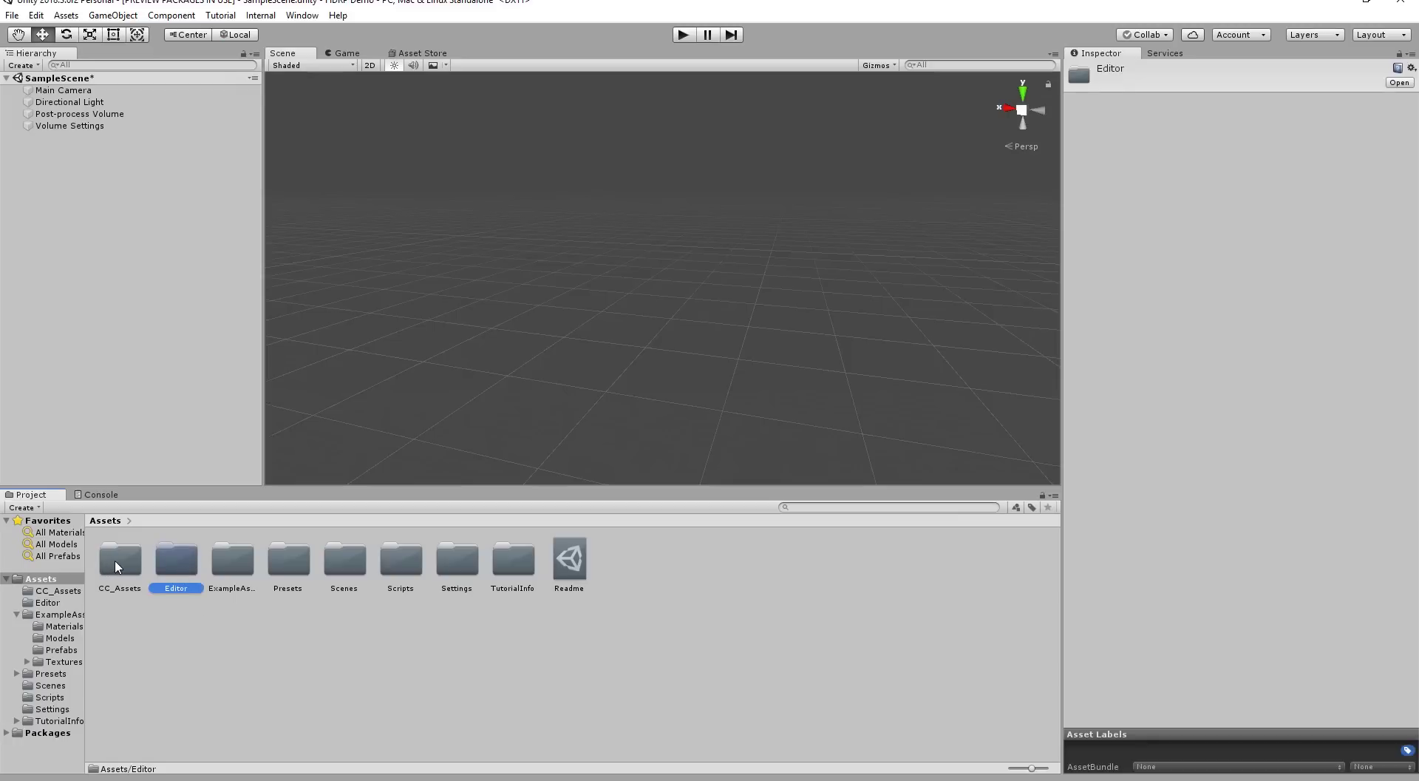
pyautogui.click(120, 565)
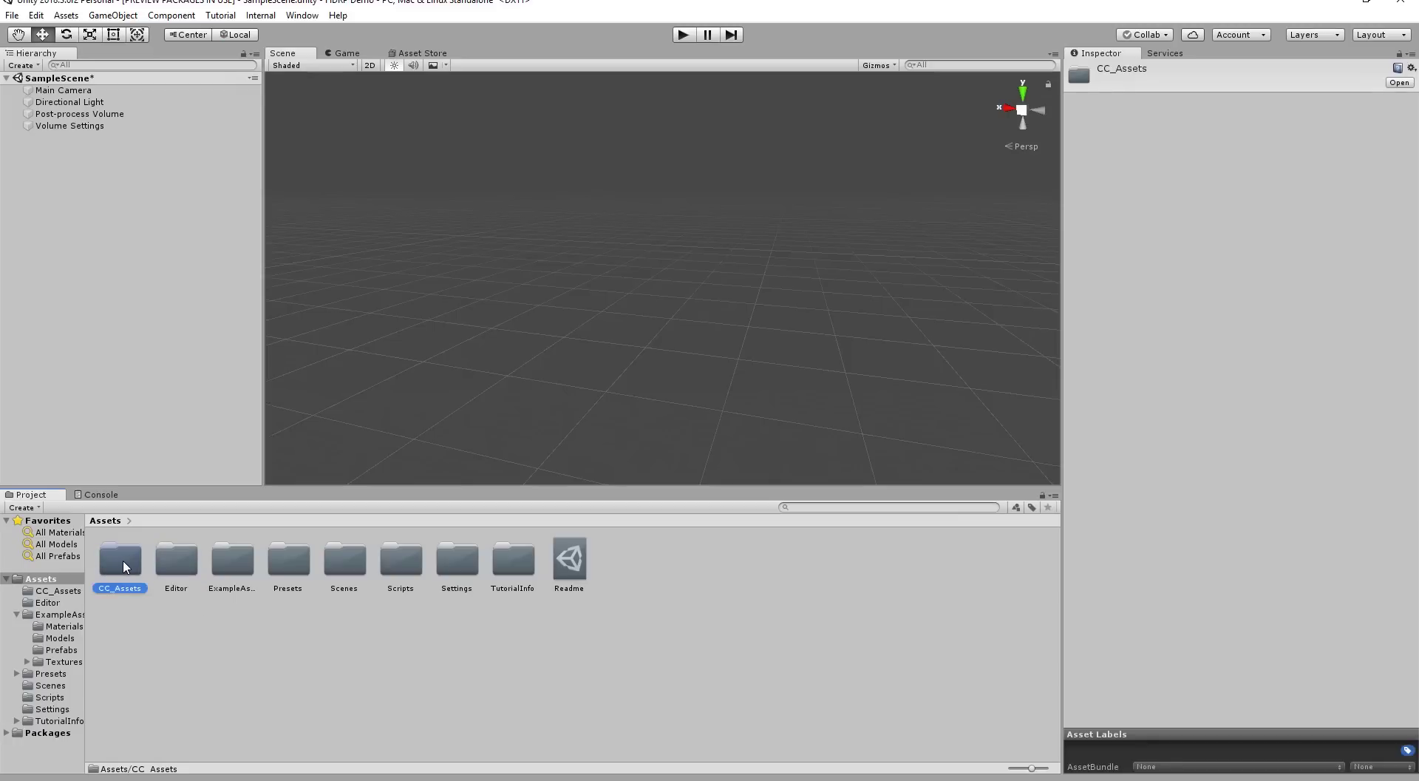
pyautogui.doubleClick(123, 566)
pyautogui.click(123, 567)
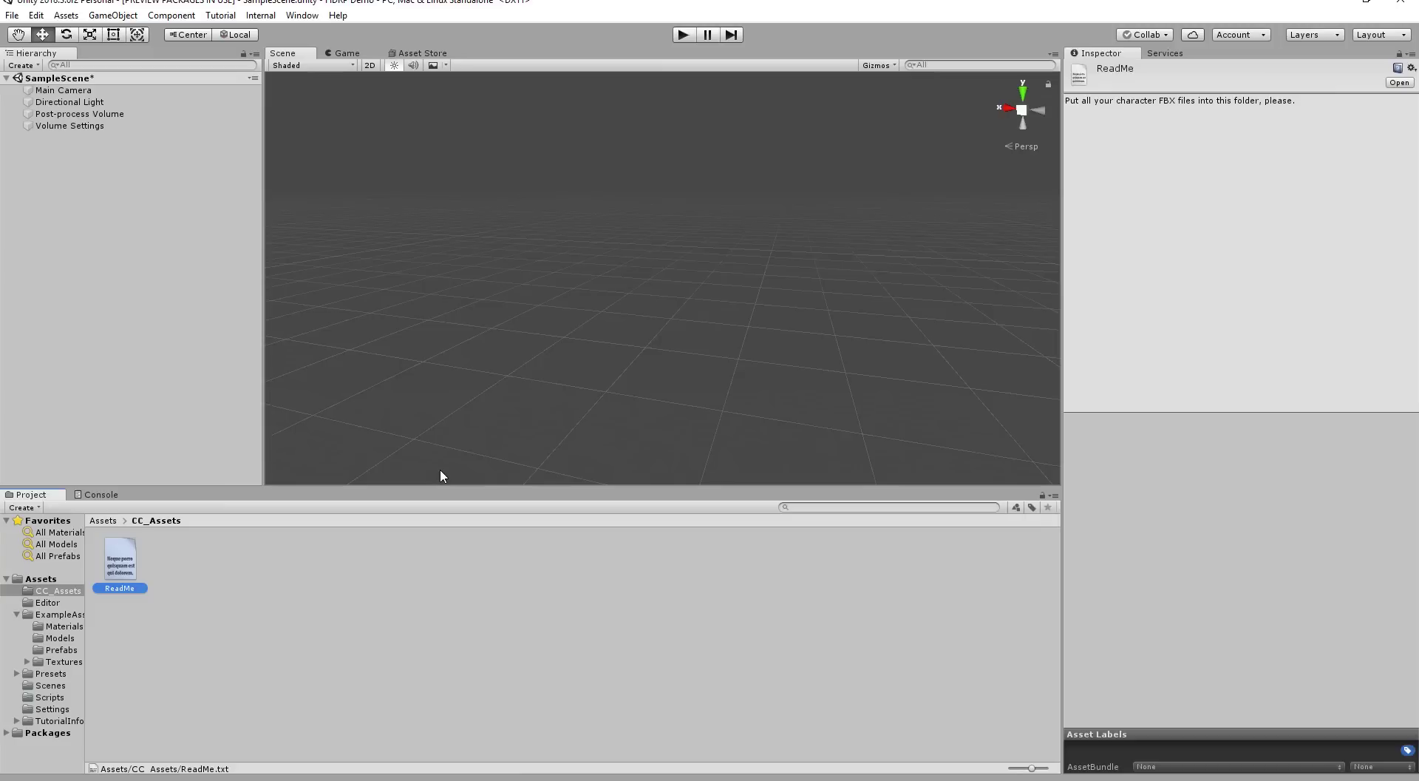
# Check the Auto-Processing option for CC characters and close its settings window
pyautogui.click(303, 16)
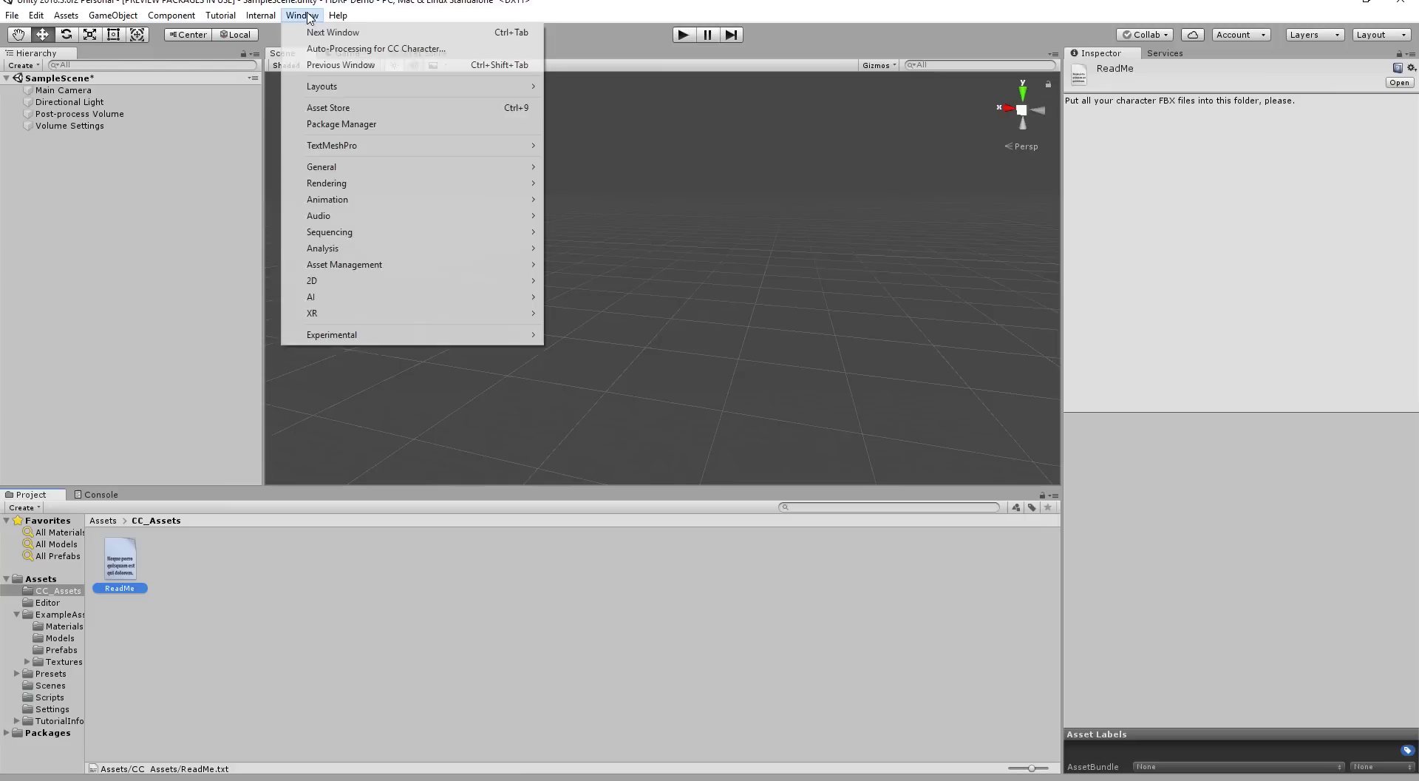
pyautogui.click(387, 49)
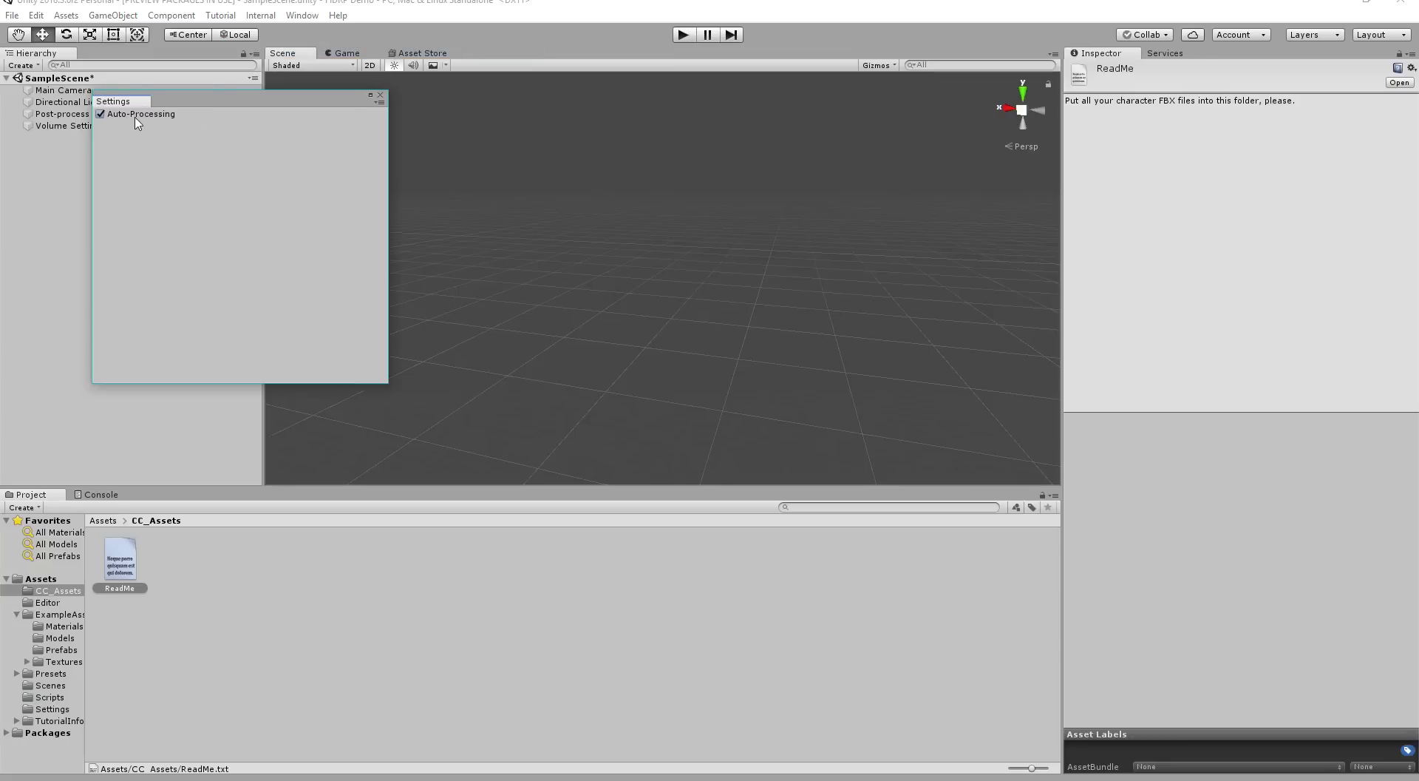
pyautogui.click(380, 95)
# Import the Gladiator folder from the Desktop into the Unity project's CC_Assets folder
pyautogui.hotkey('alt', 'Tab')
pyautogui.hotkey('alt', 'Tab')
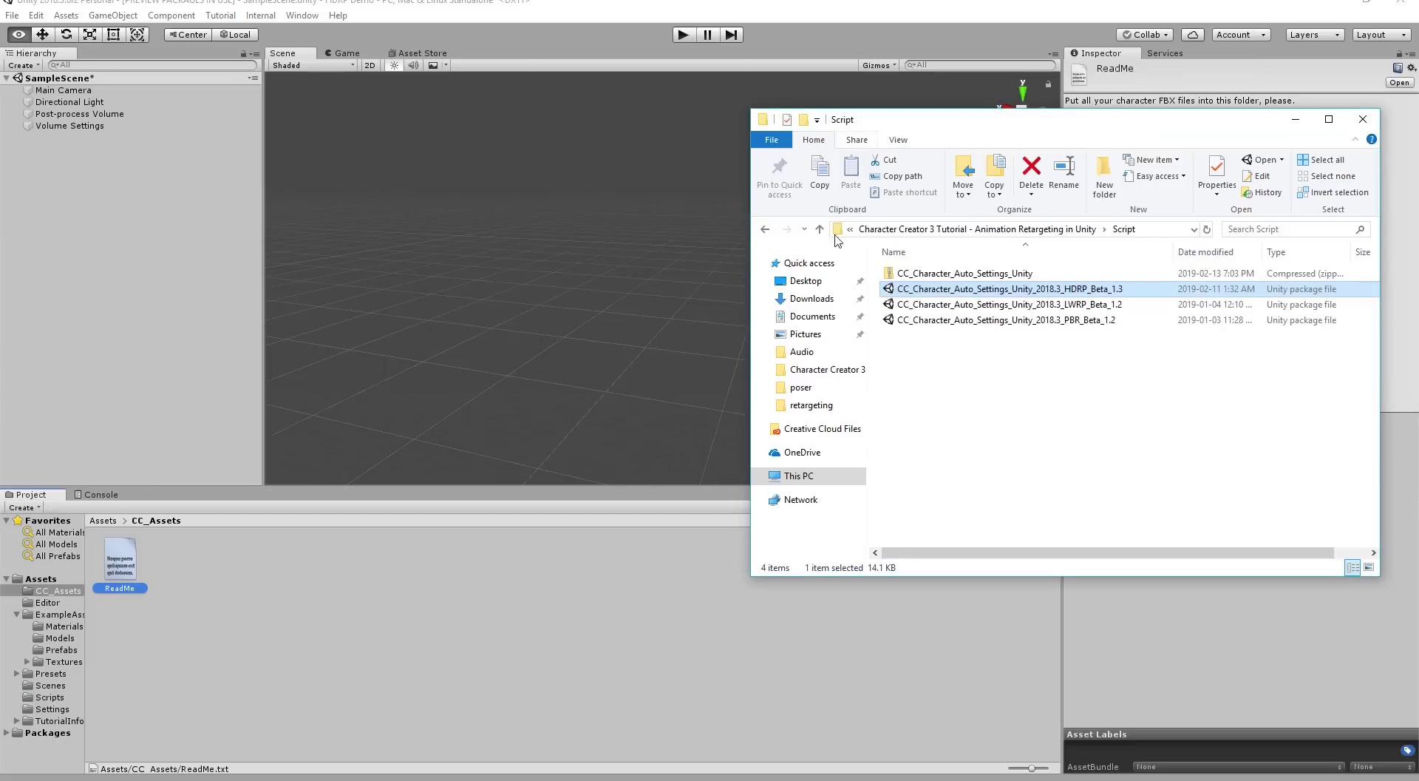
pyautogui.click(806, 280)
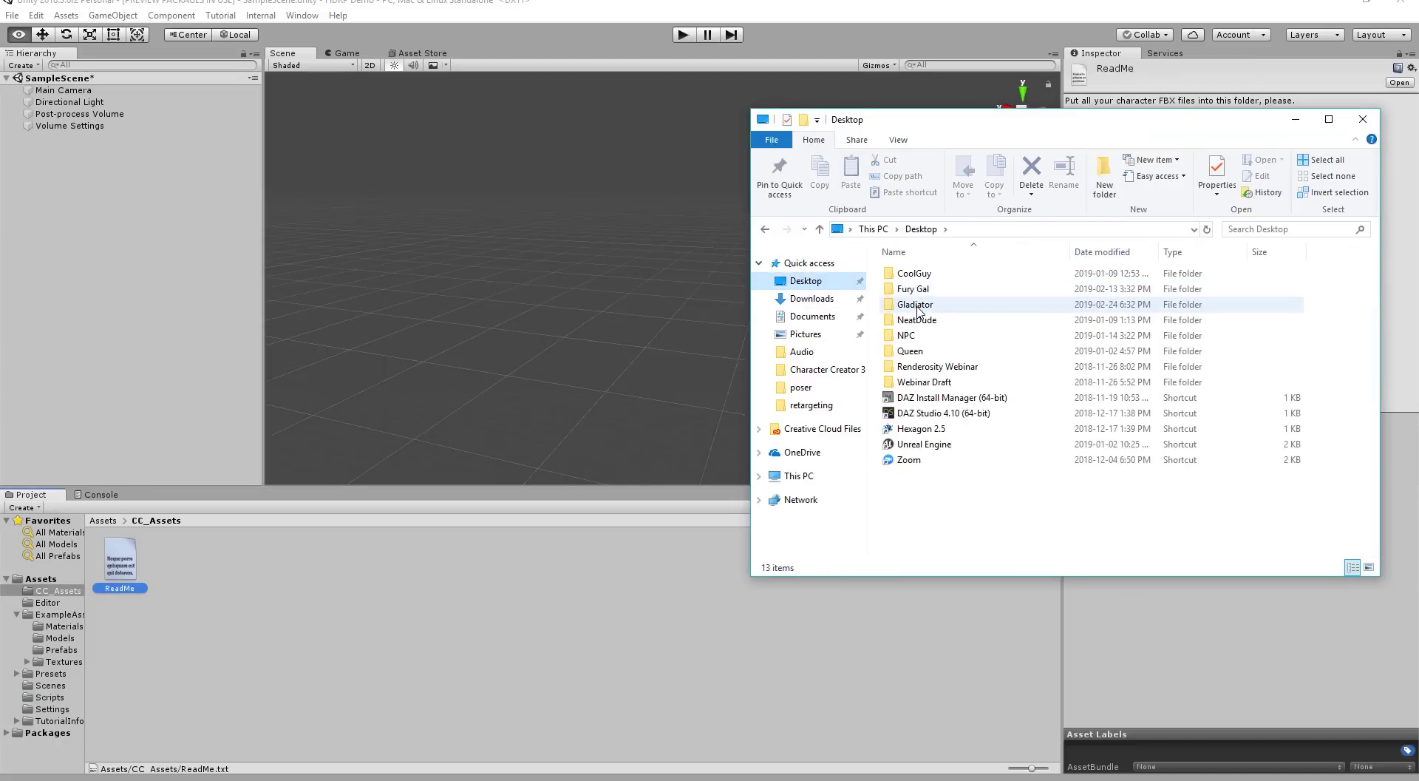
pyautogui.moveTo(919, 310); pyautogui.dragTo(262, 596)
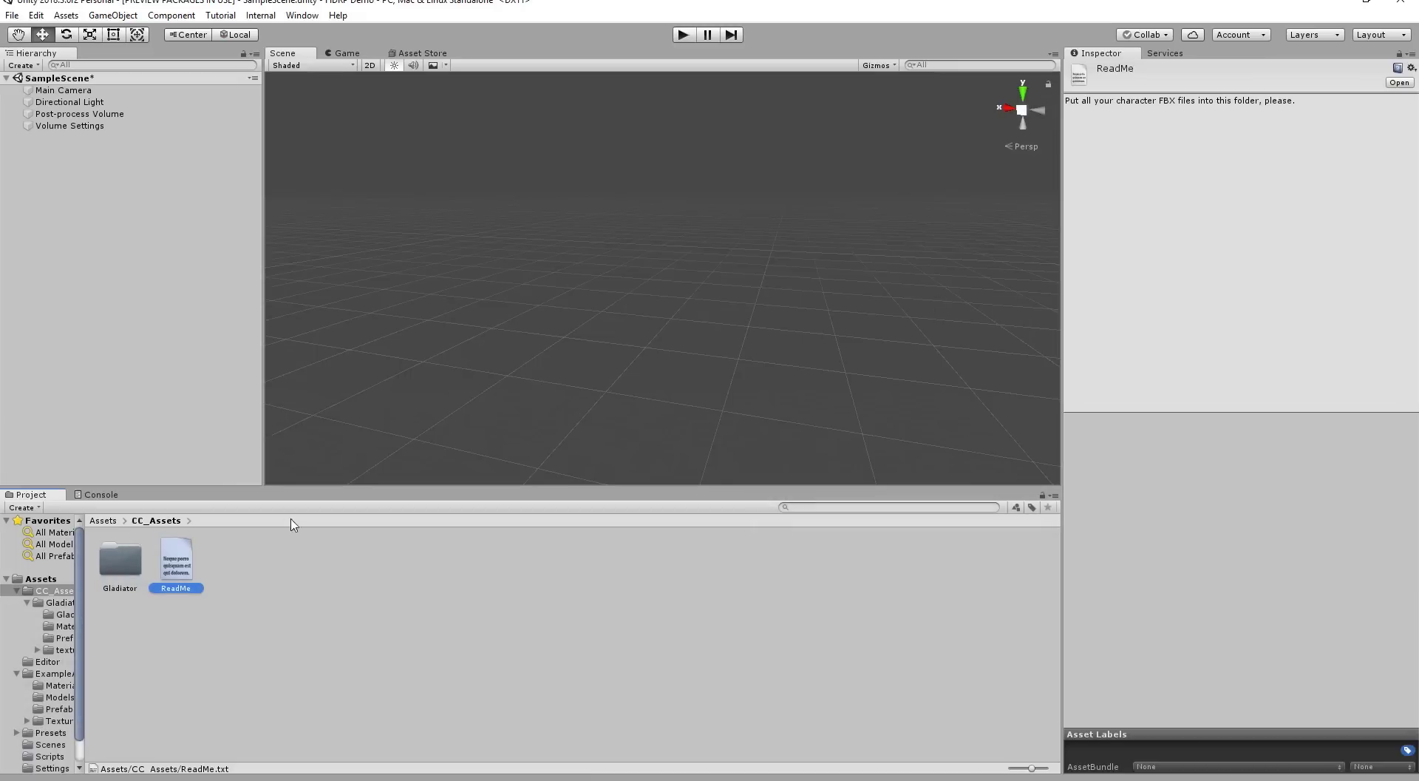
# Add the Gladiator prefab from the imported Gladiator folder's Prefabs subfolder to the SampleScene hierarchy
pyautogui.click(304, 608)
pyautogui.doubleClick(130, 569)
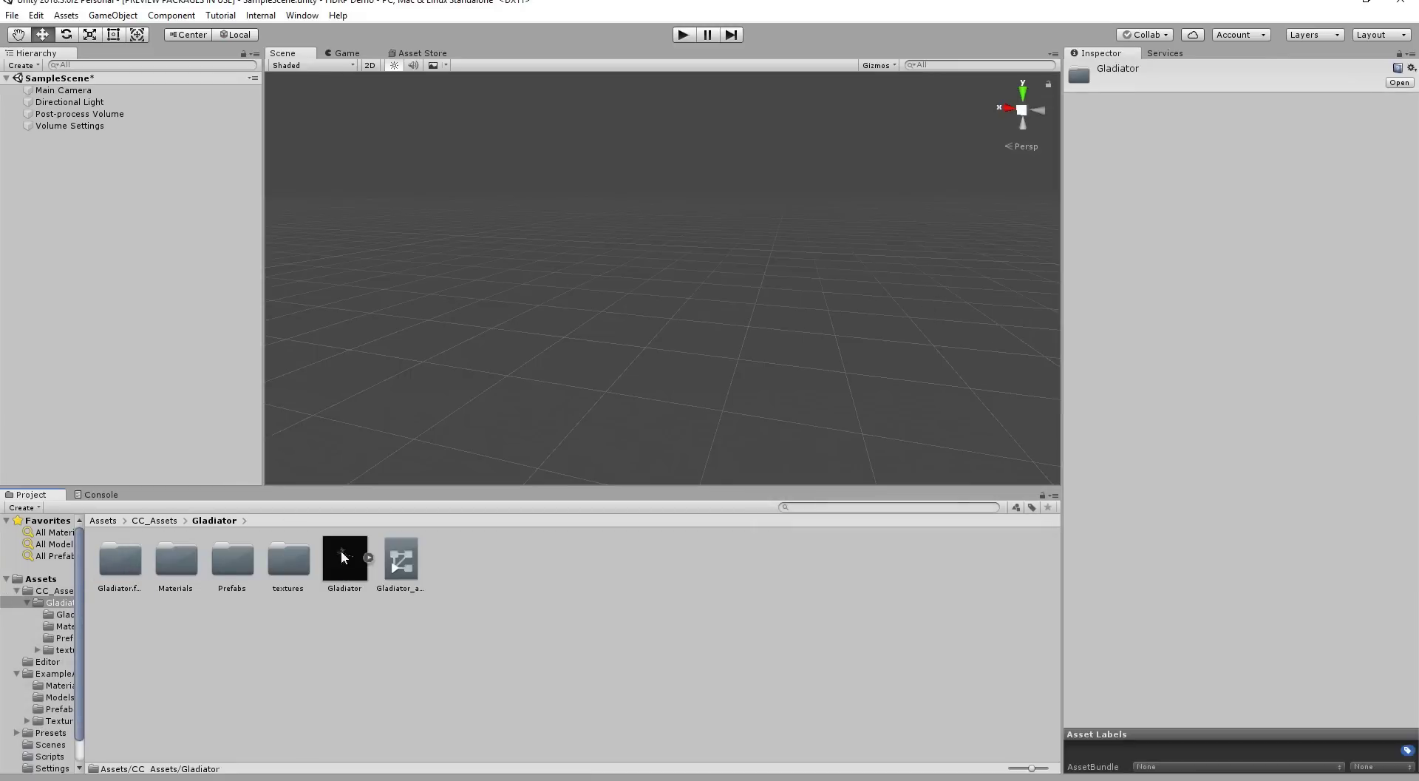
pyautogui.click(403, 564)
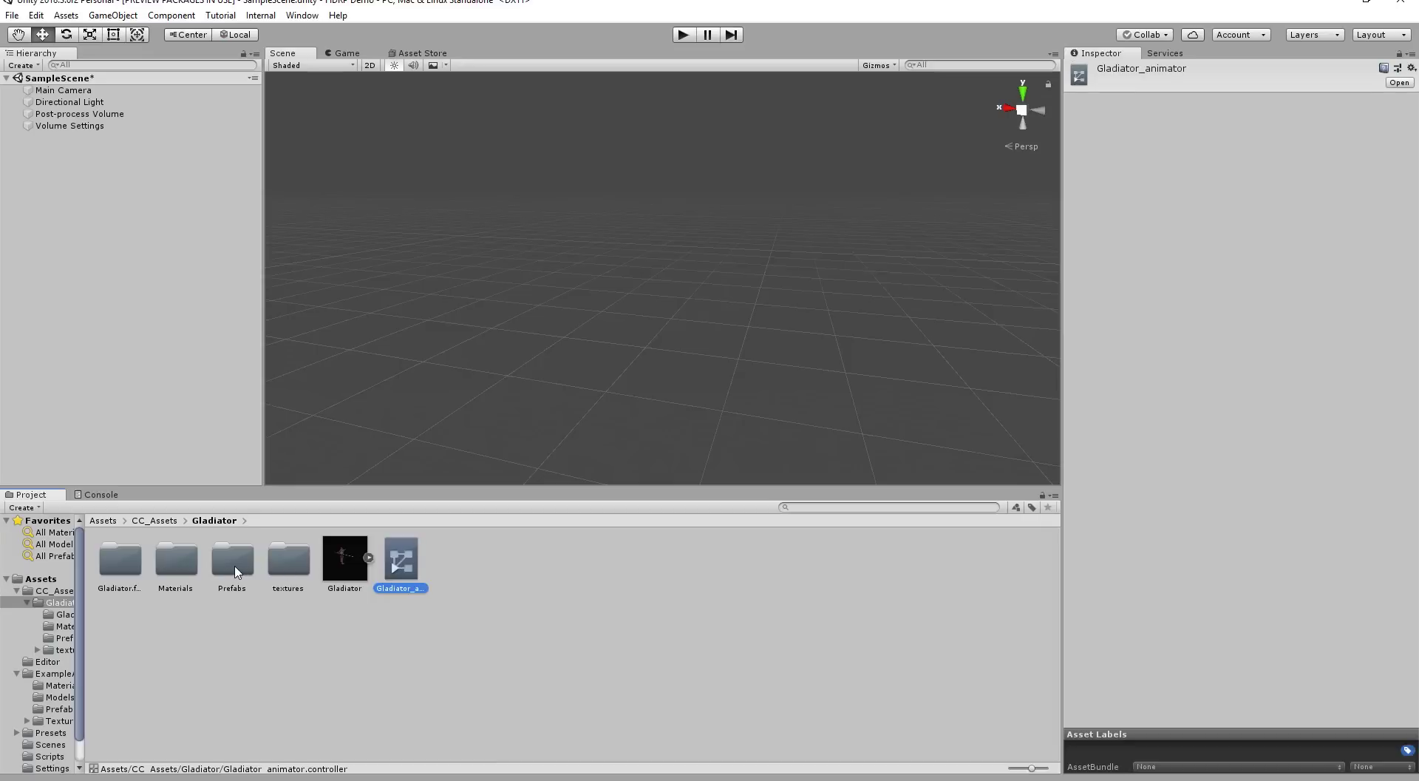
pyautogui.doubleClick(231, 564)
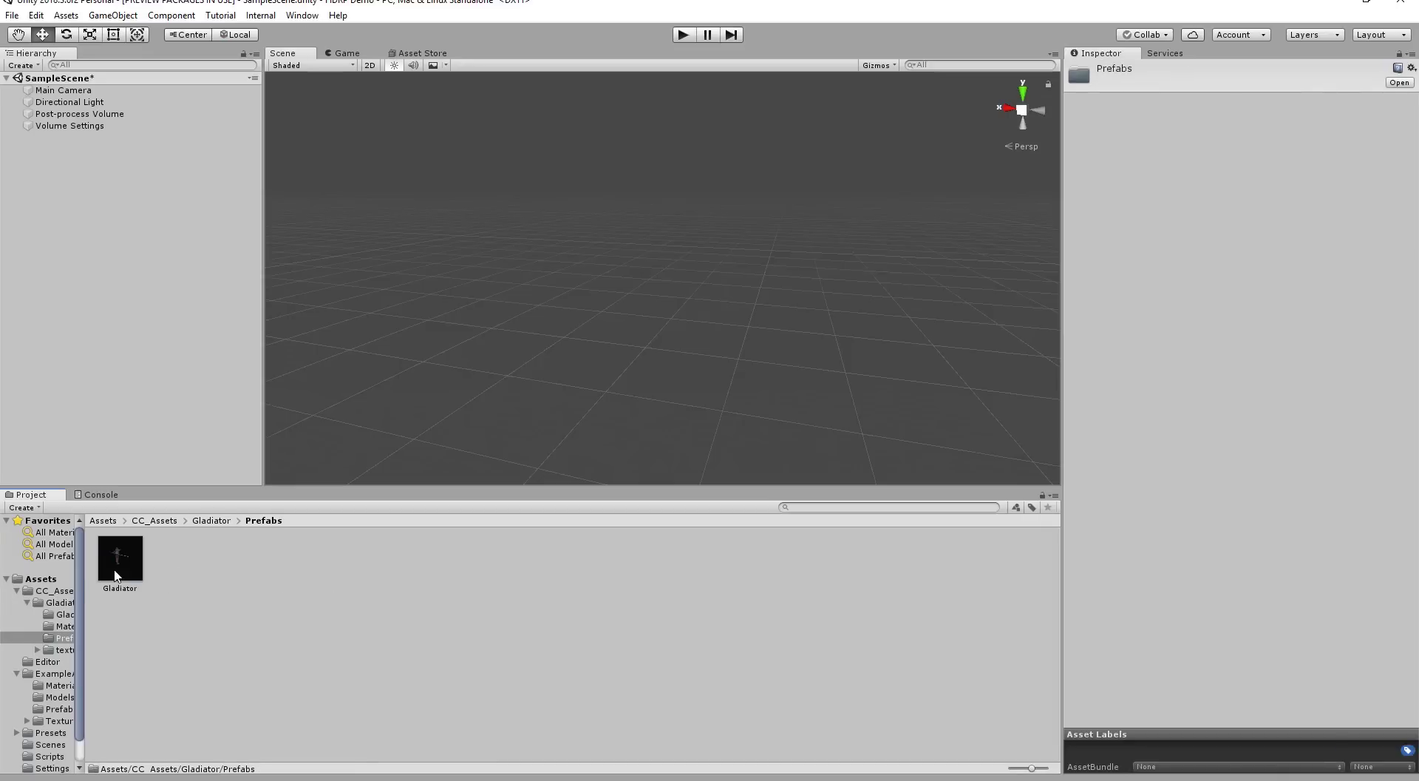
pyautogui.moveTo(116, 575); pyautogui.dragTo(63, 180)
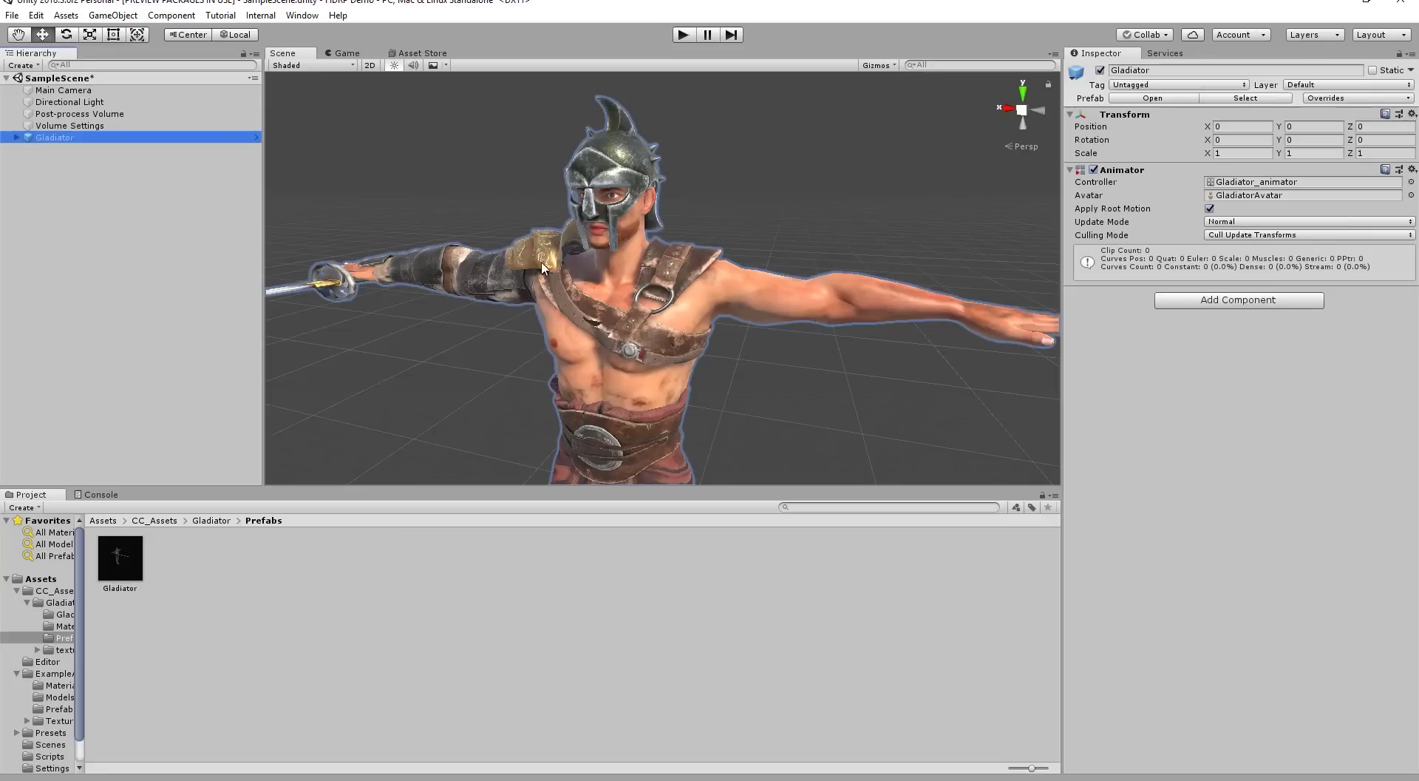
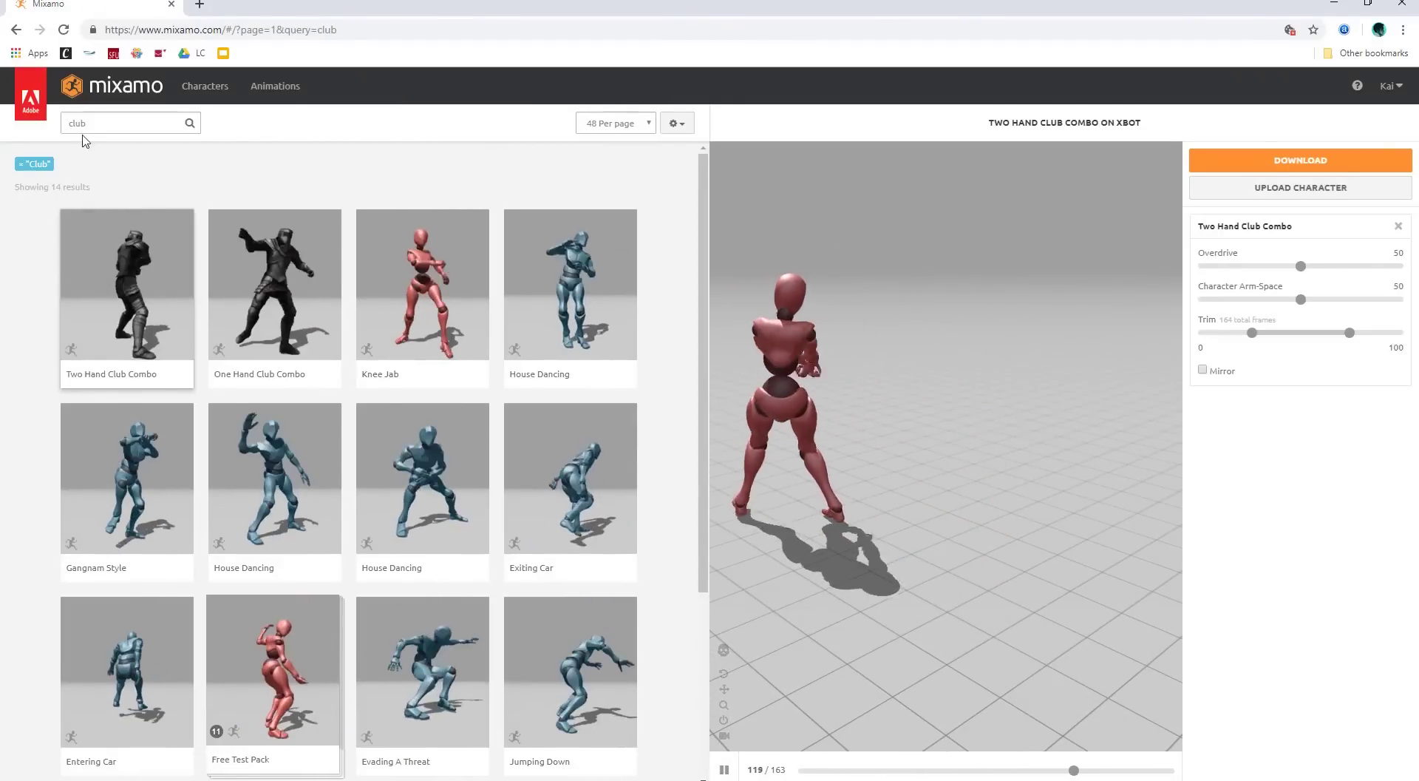
# On the Mixamo site, search the animations for "sword" and choose the Two Hand Sword Combo animation
pyautogui.moveTo(94, 123); pyautogui.dragTo(37, 116)
pyautogui.write('sword')
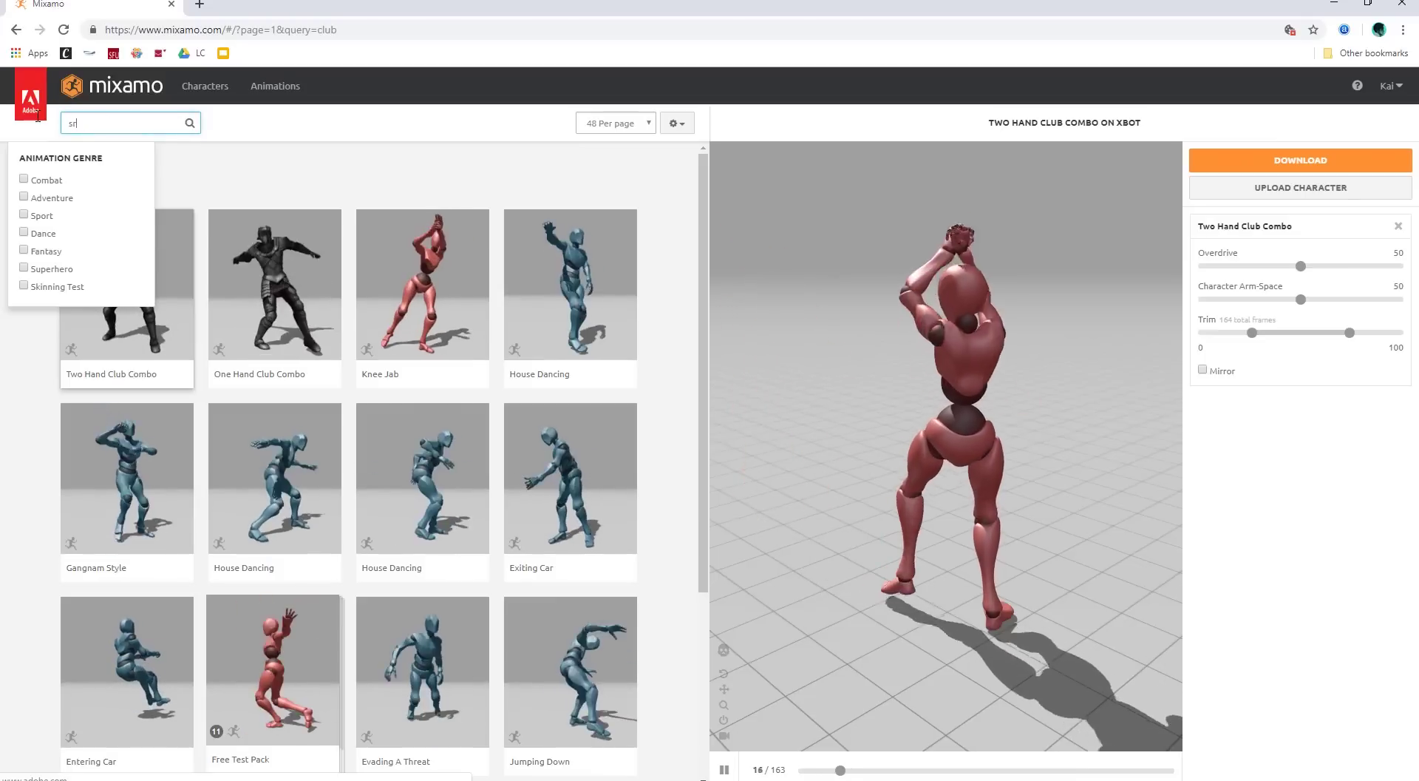
pyautogui.press('Return')
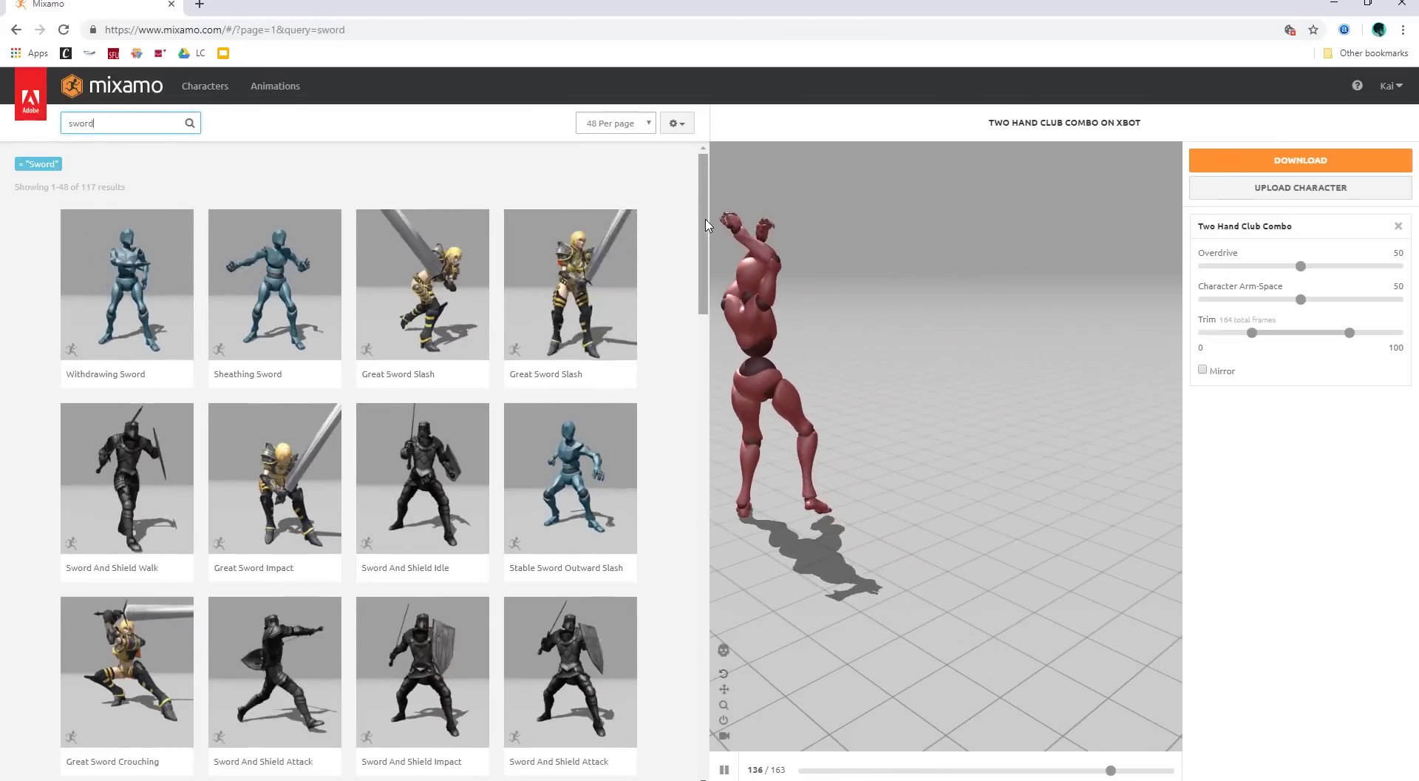
pyautogui.moveTo(703, 184); pyautogui.dragTo(703, 614)
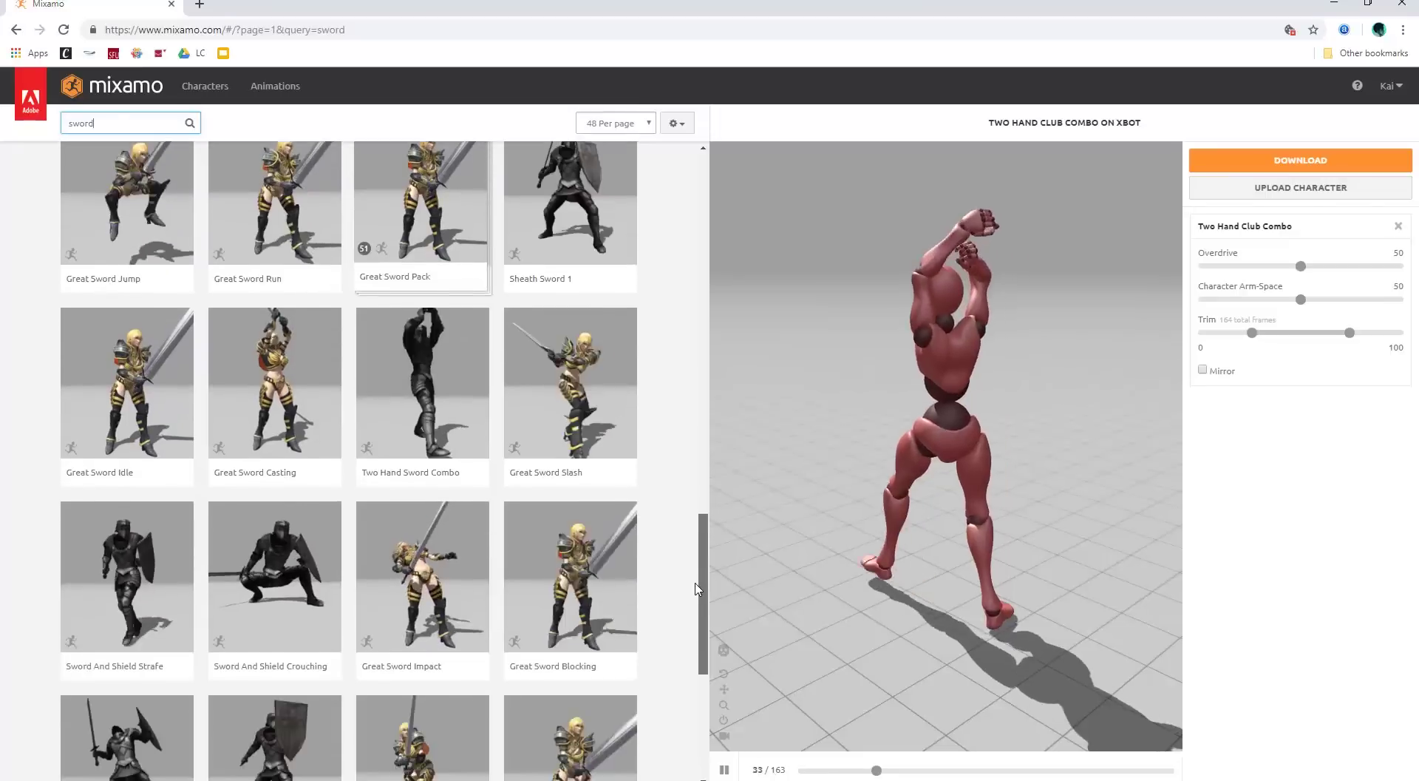
pyautogui.click(429, 372)
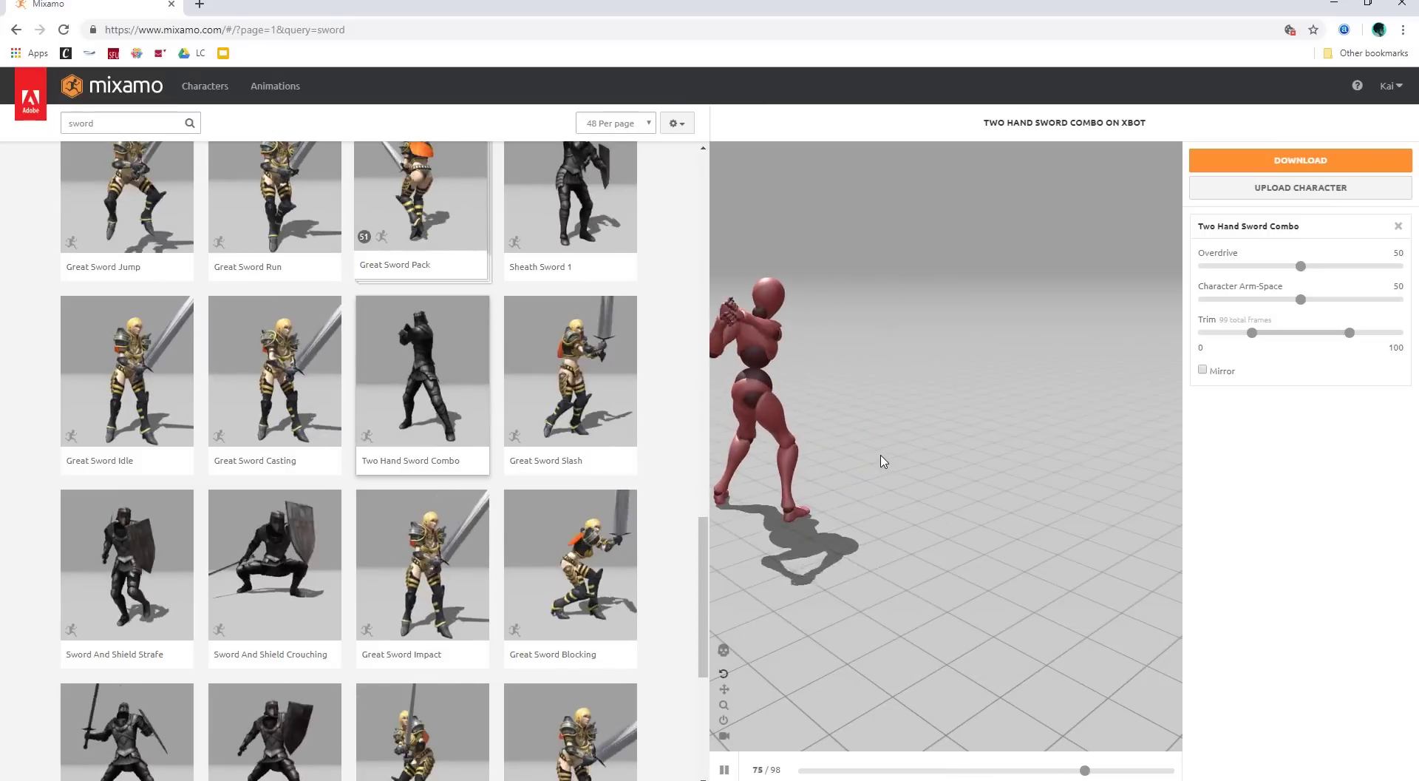
# Download the Two Hand Sword Combo animation as FBX, Without Skin, at 30 frames per second with no keyframe reduction
pyautogui.moveTo(145, 126); pyautogui.dragTo(9, 133)
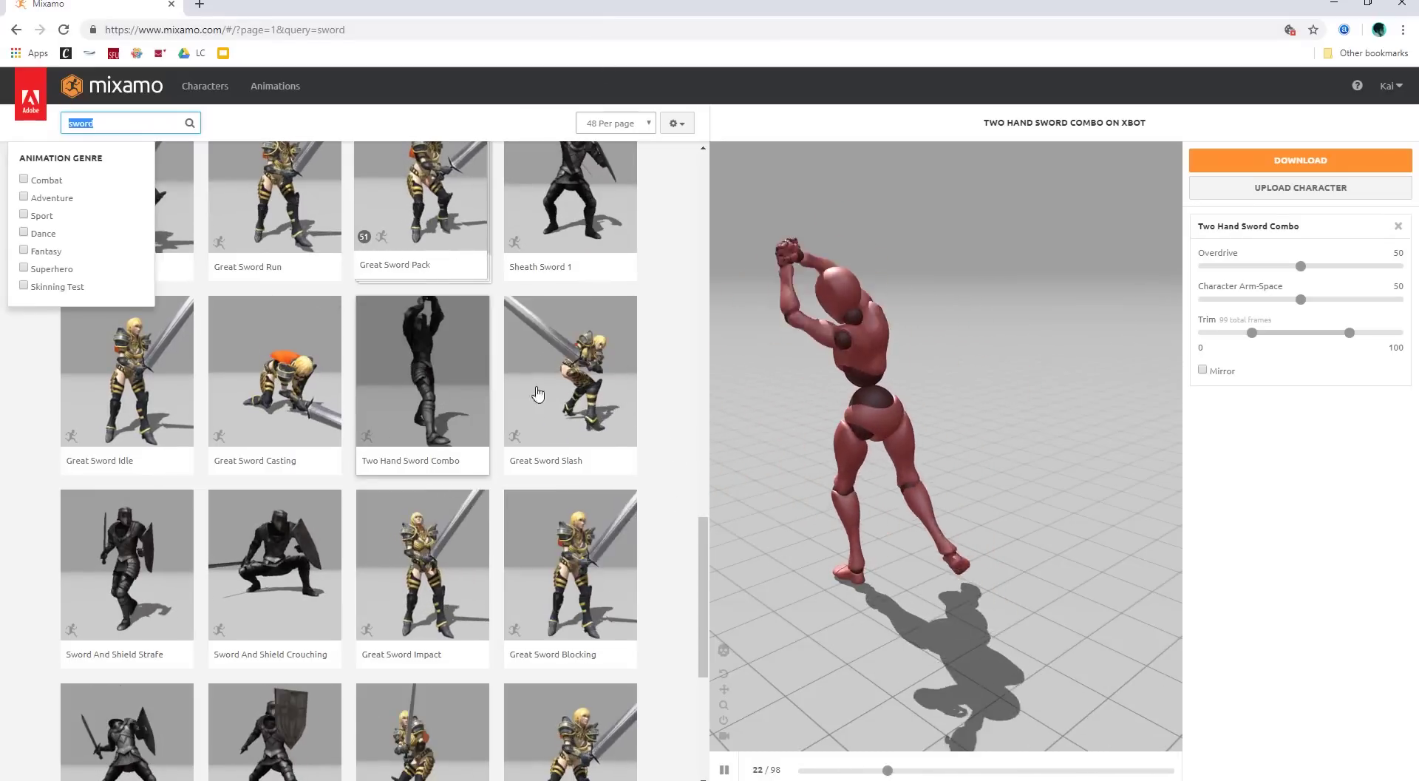
pyautogui.click(1315, 159)
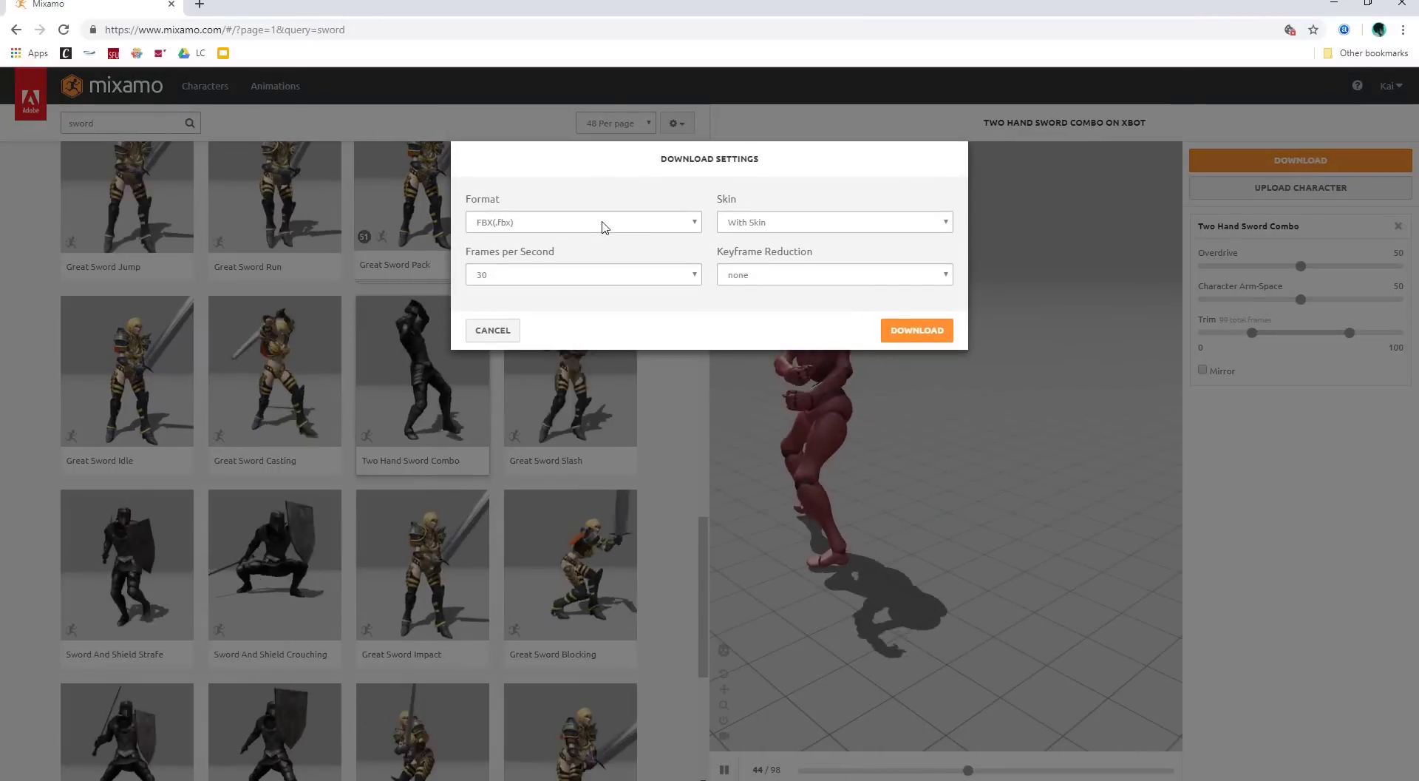
pyautogui.click(792, 221)
pyautogui.click(775, 250)
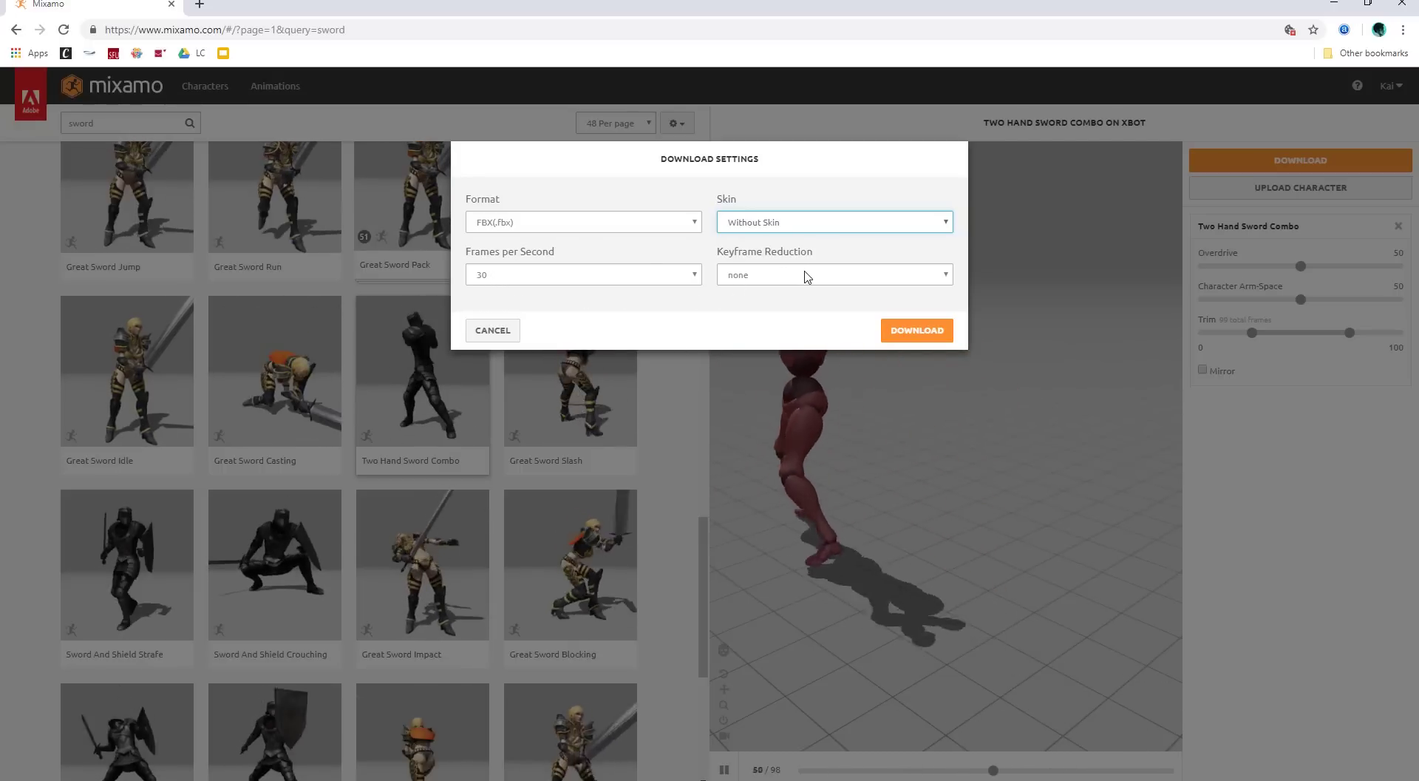
pyautogui.click(917, 331)
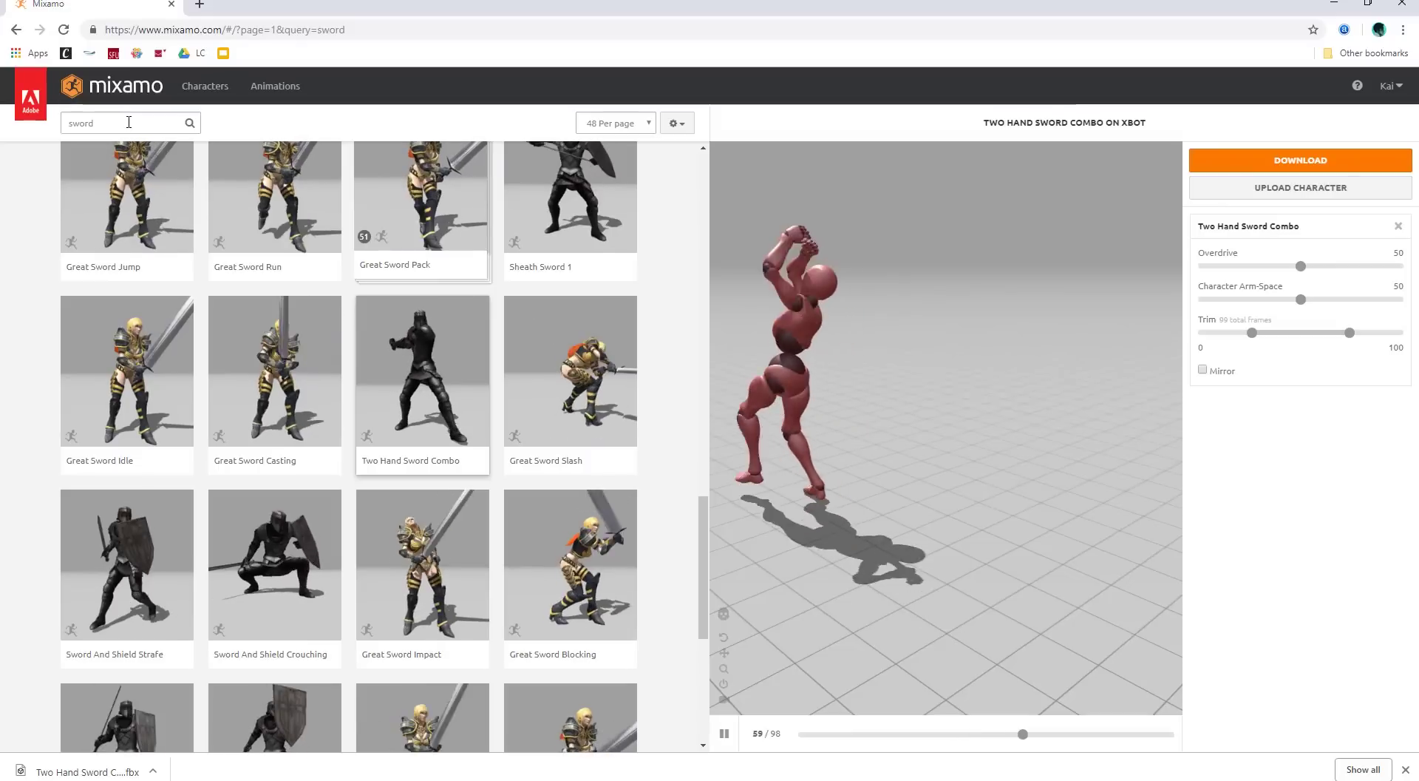
# Search Mixamo for "tpose", choose the T-Pose animation, and inspect the posed figure from the front
pyautogui.moveTo(95, 123); pyautogui.dragTo(33, 122)
pyautogui.write('tpose')
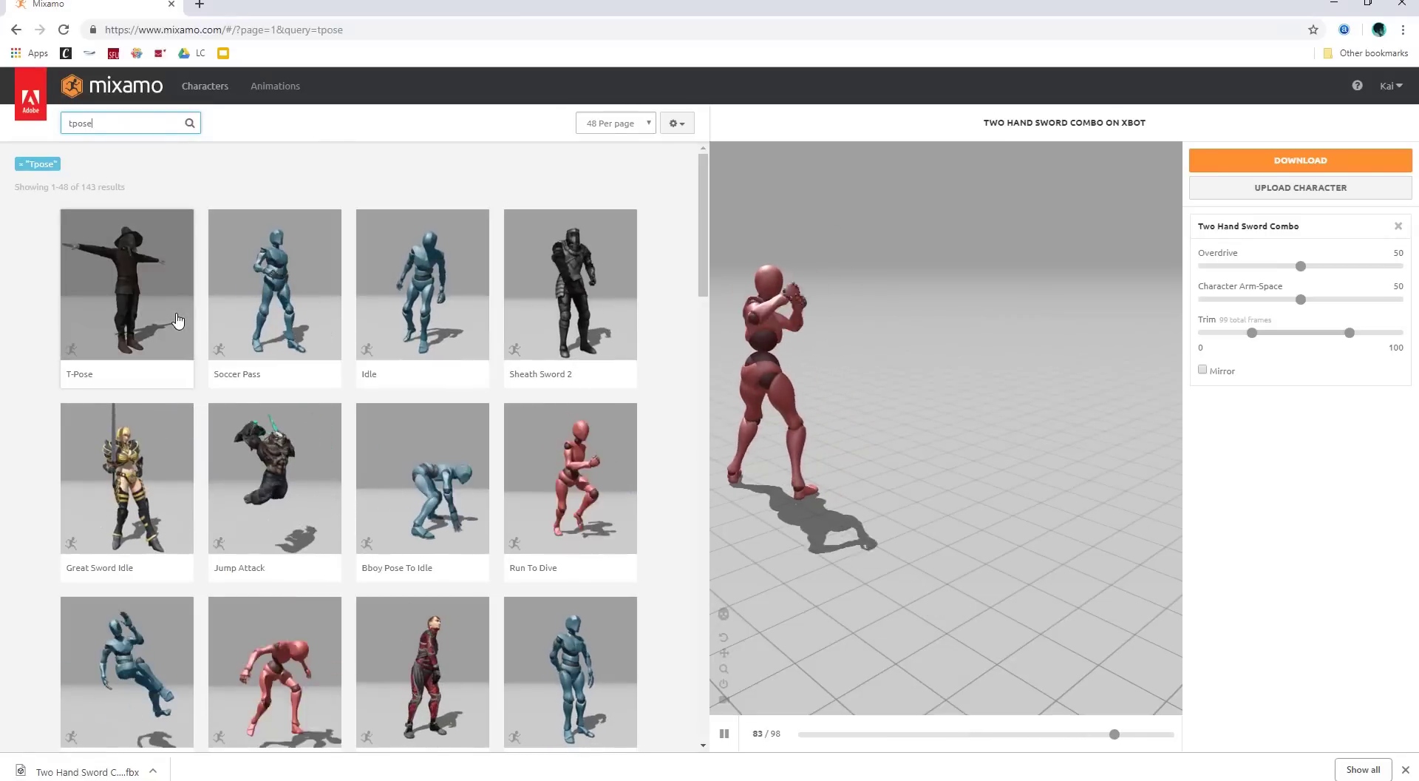
pyautogui.click(152, 319)
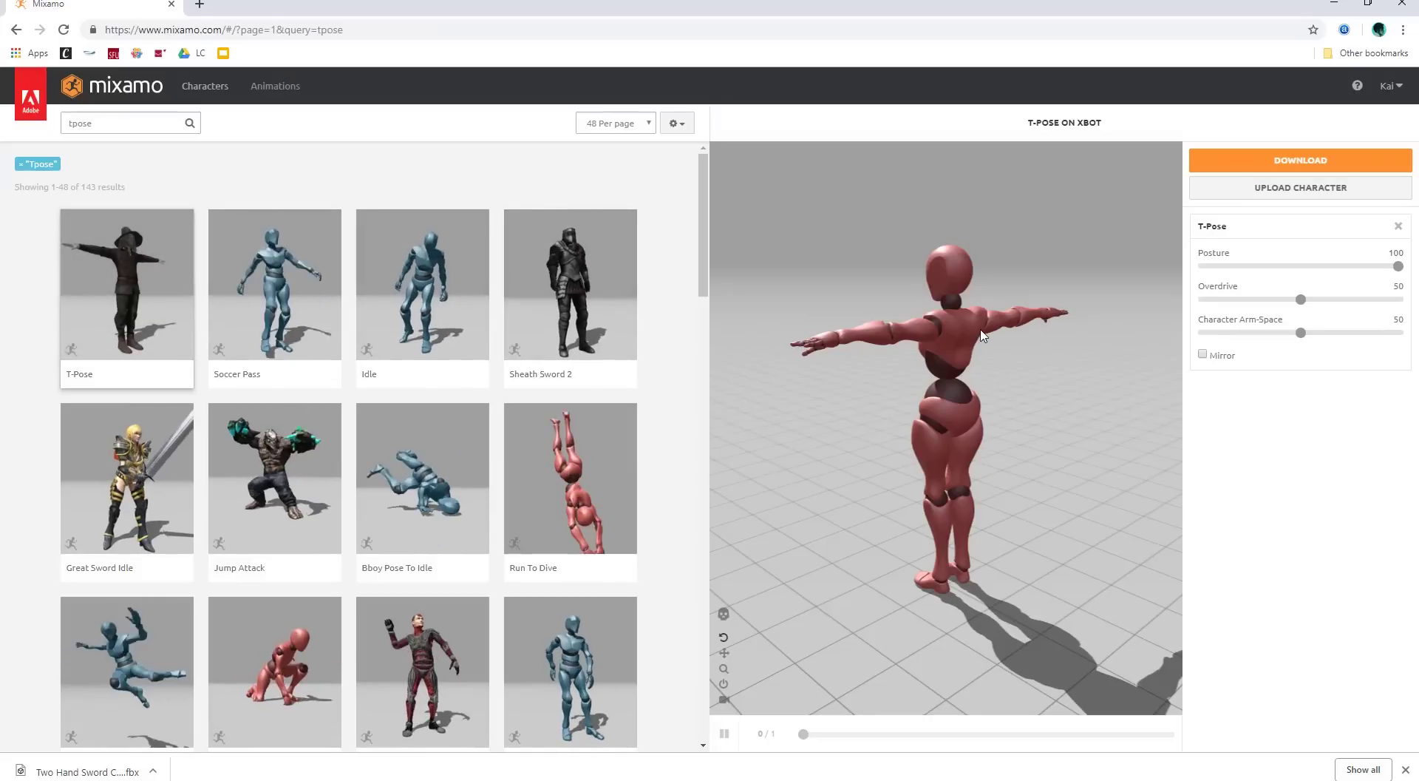
pyautogui.moveTo(908, 425); pyautogui.dragTo(1062, 422)
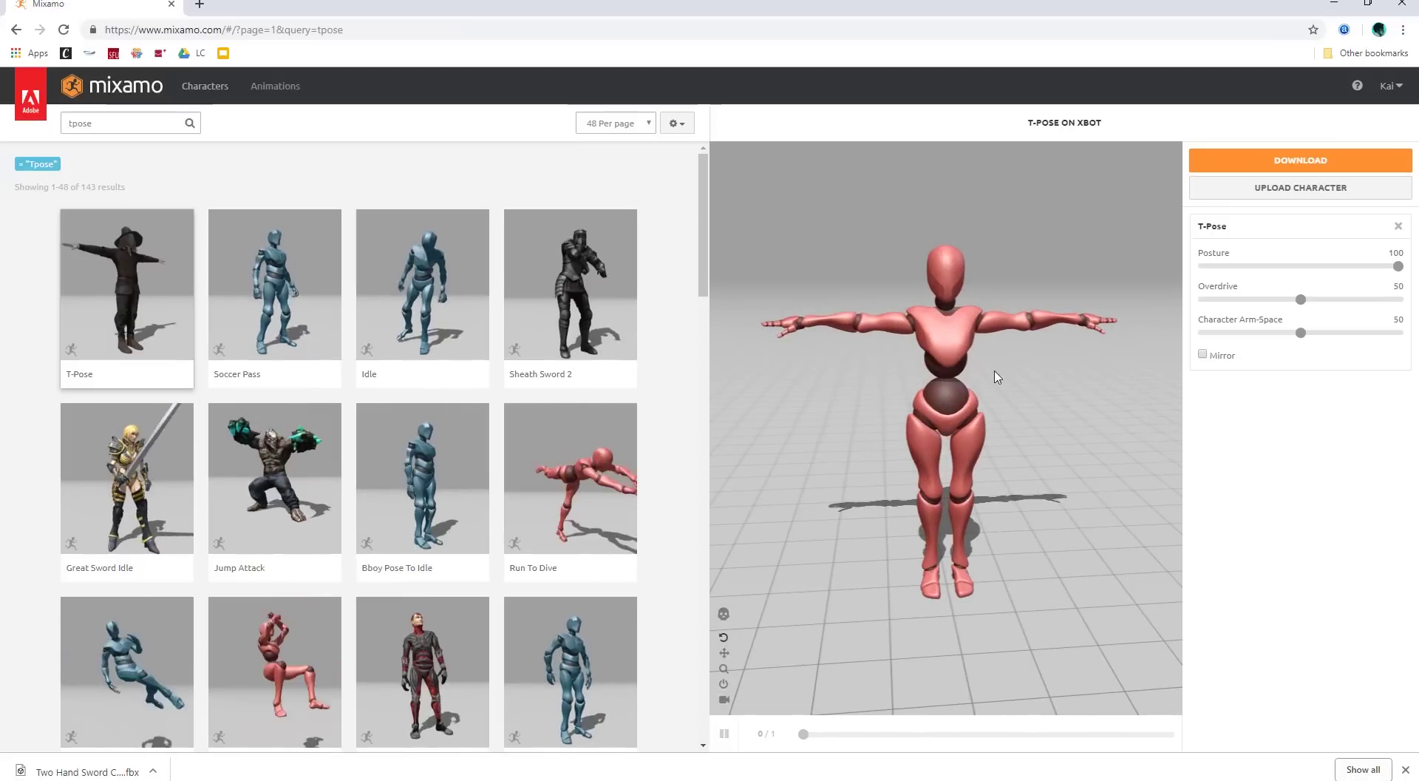
pyautogui.moveTo(998, 377); pyautogui.dragTo(1004, 298)
# Download the T-Pose animation as FBX, With Skin, at 30 frames per second with no keyframe reduction
pyautogui.click(1249, 161)
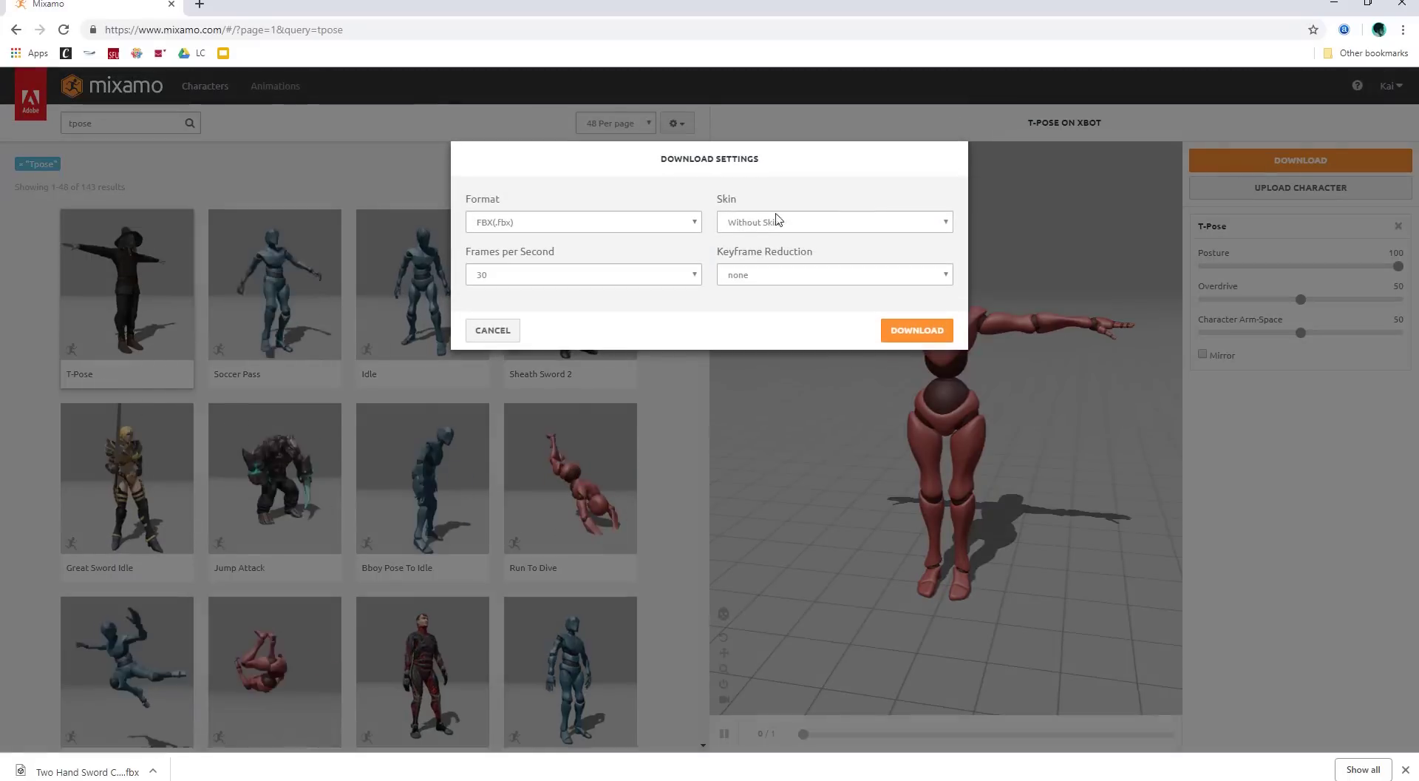
pyautogui.click(780, 223)
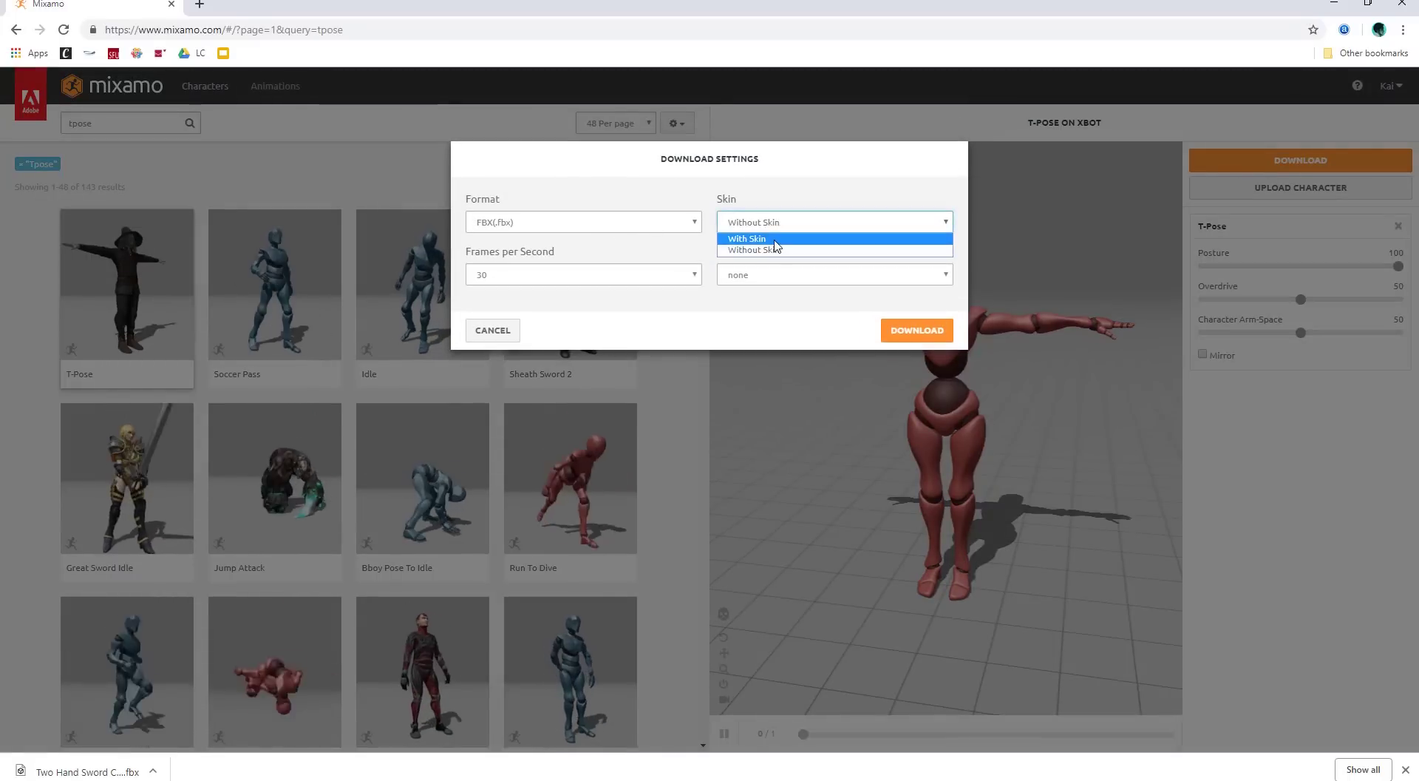
pyautogui.click(776, 239)
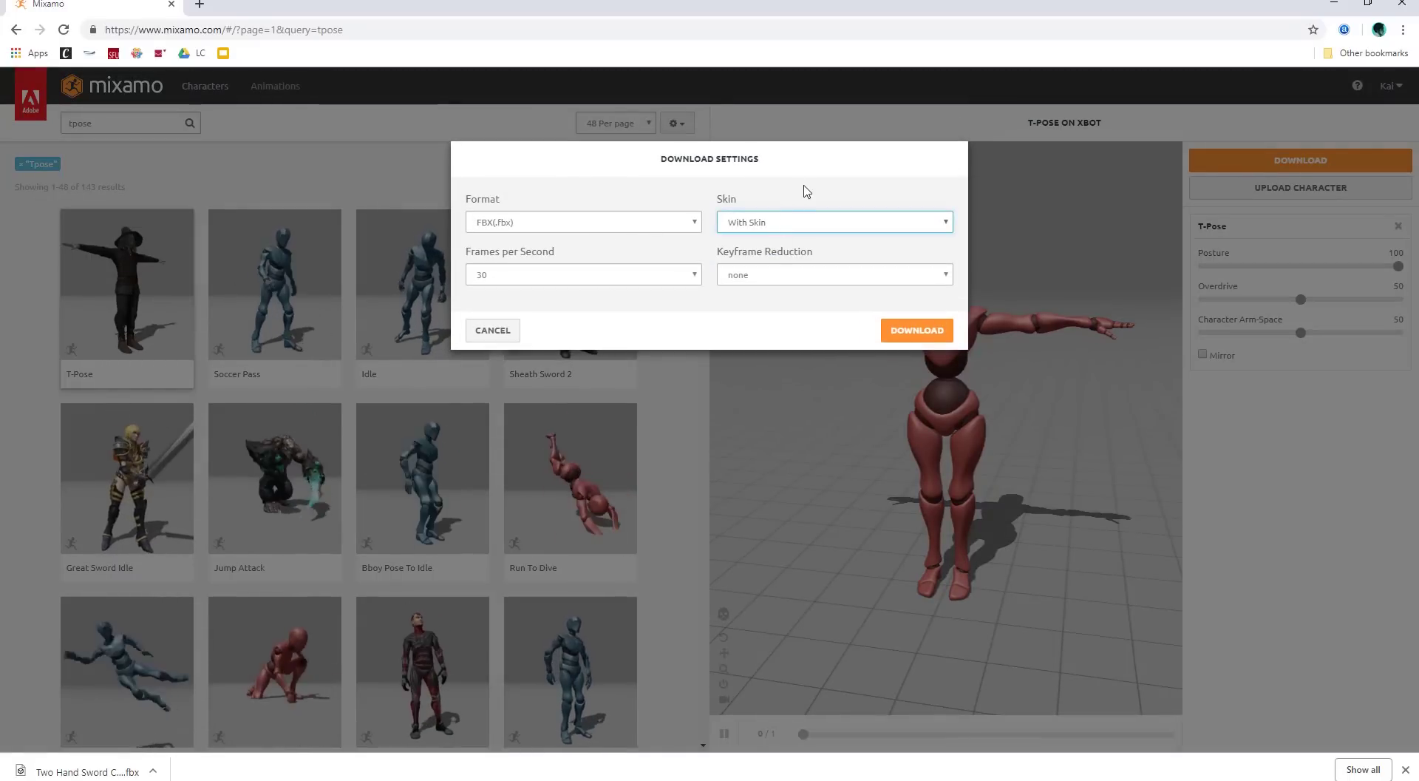
pyautogui.click(913, 336)
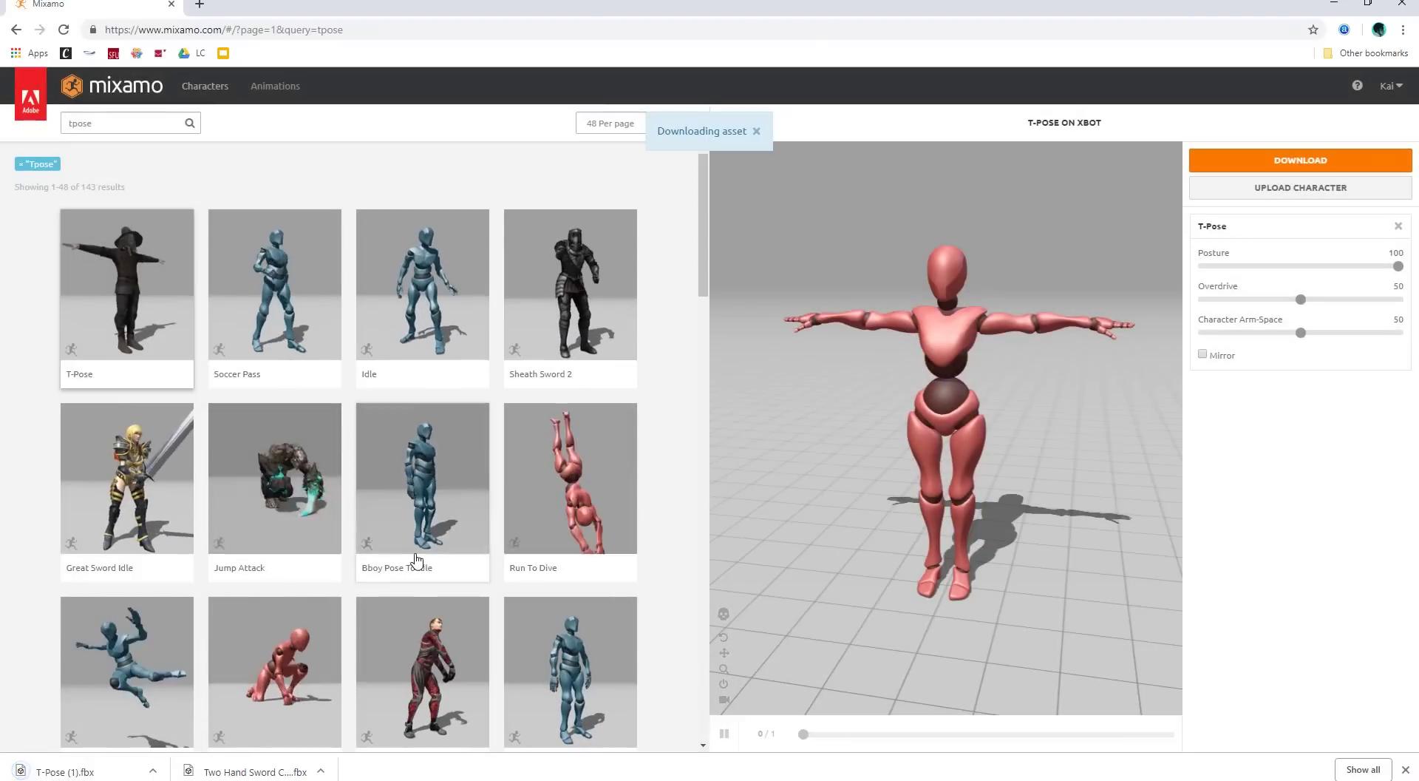
# Switch to File Explorer, open the Mixamo_Motion folder inside the animation retargeting tutorial folder, and review the club combo, sword combo and Xbot files
pyautogui.click(1403, 6)
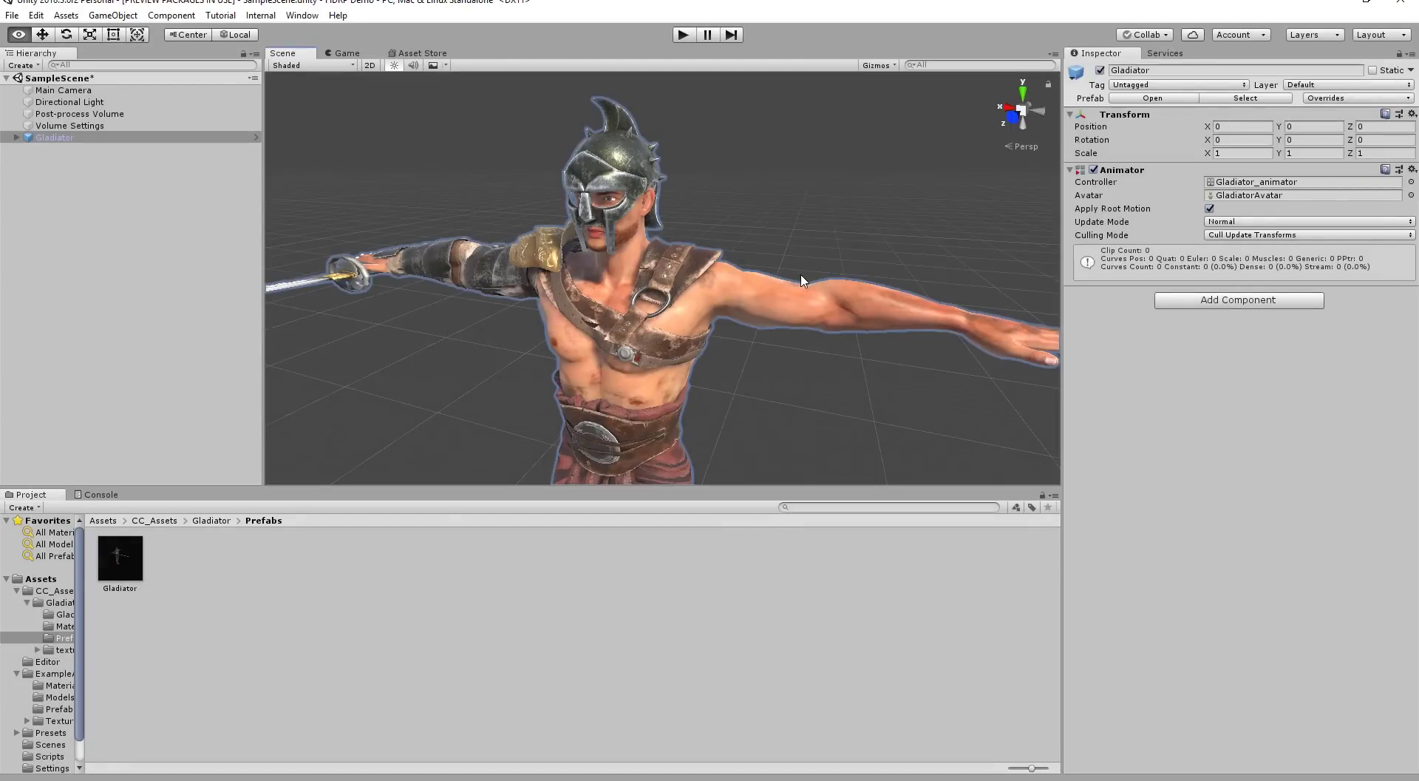
pyautogui.hotkey('alt', 'Tab')
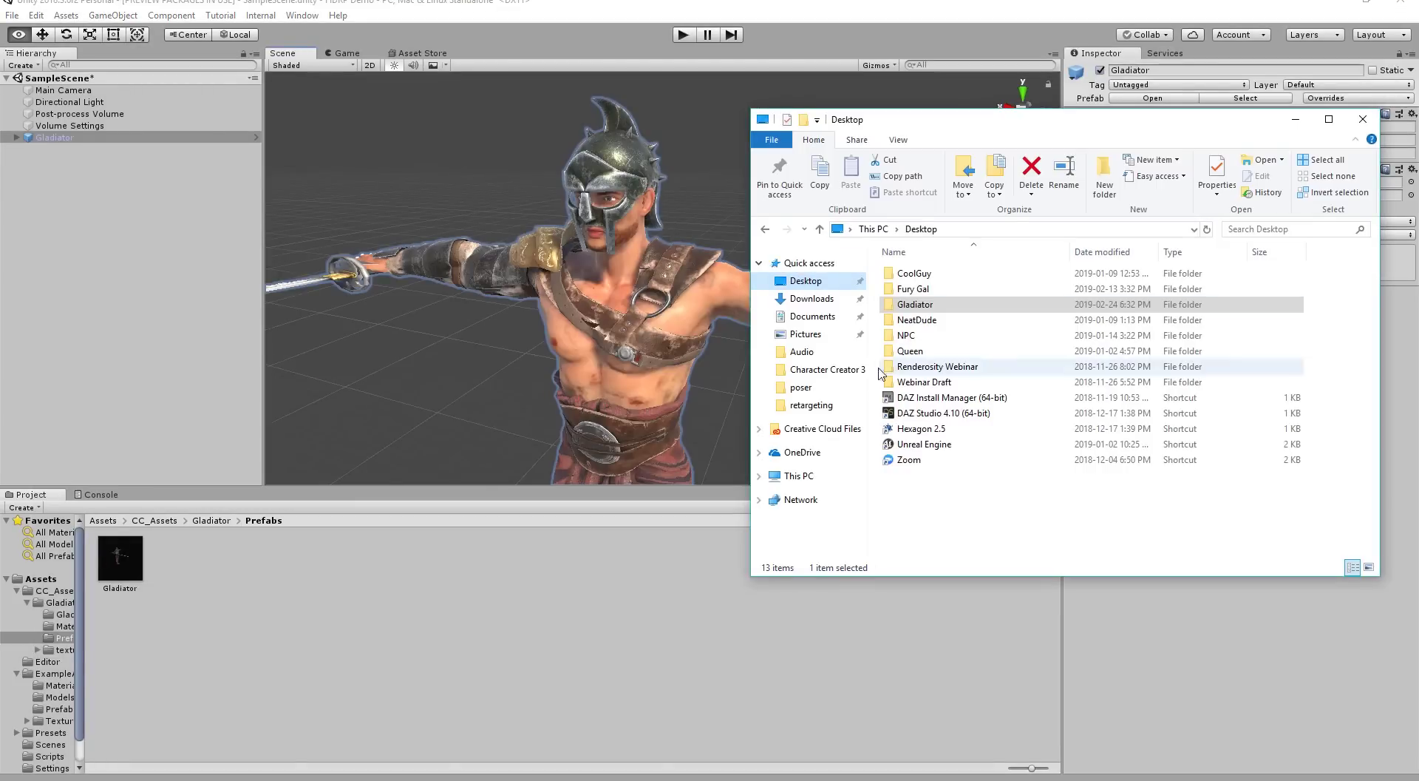
pyautogui.click(766, 230)
pyautogui.click(981, 230)
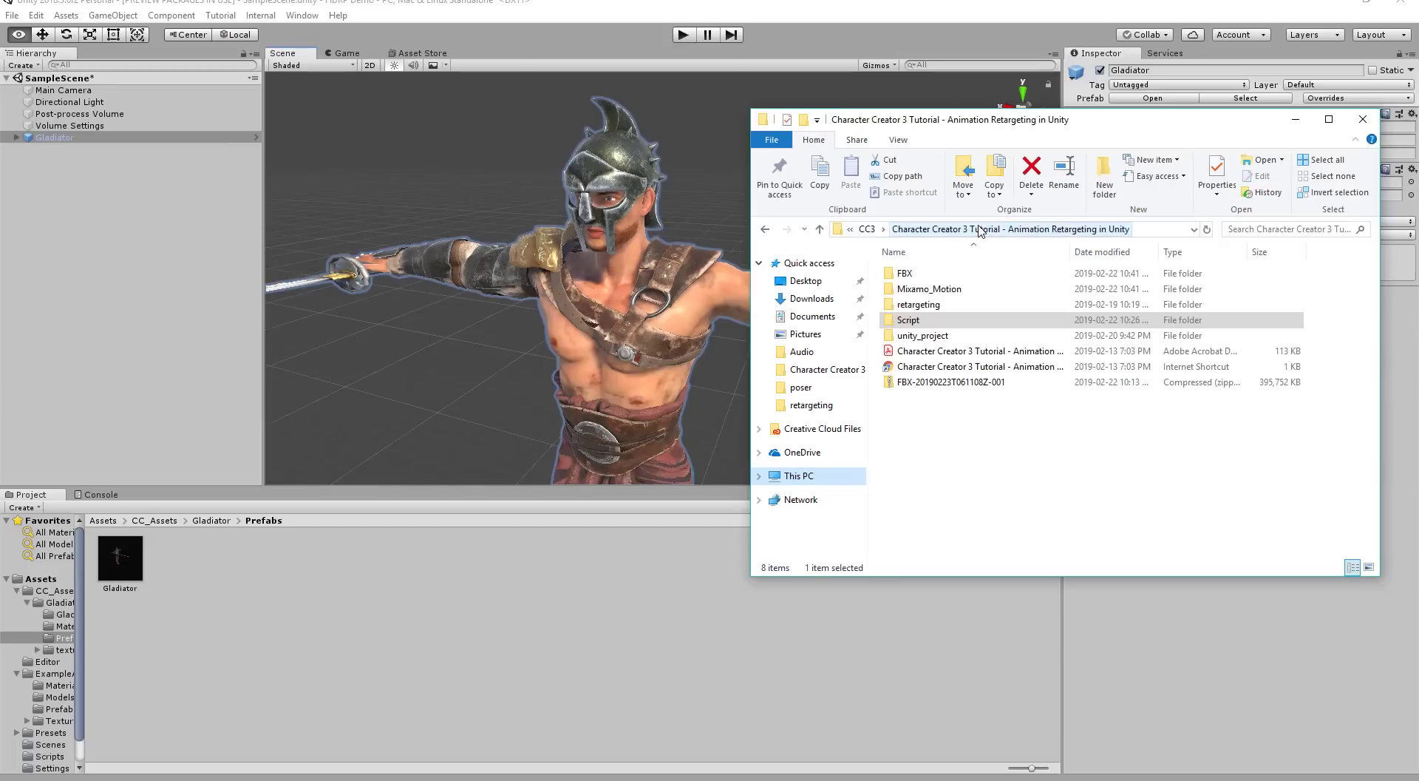
pyautogui.click(930, 291)
pyautogui.doubleClick(930, 291)
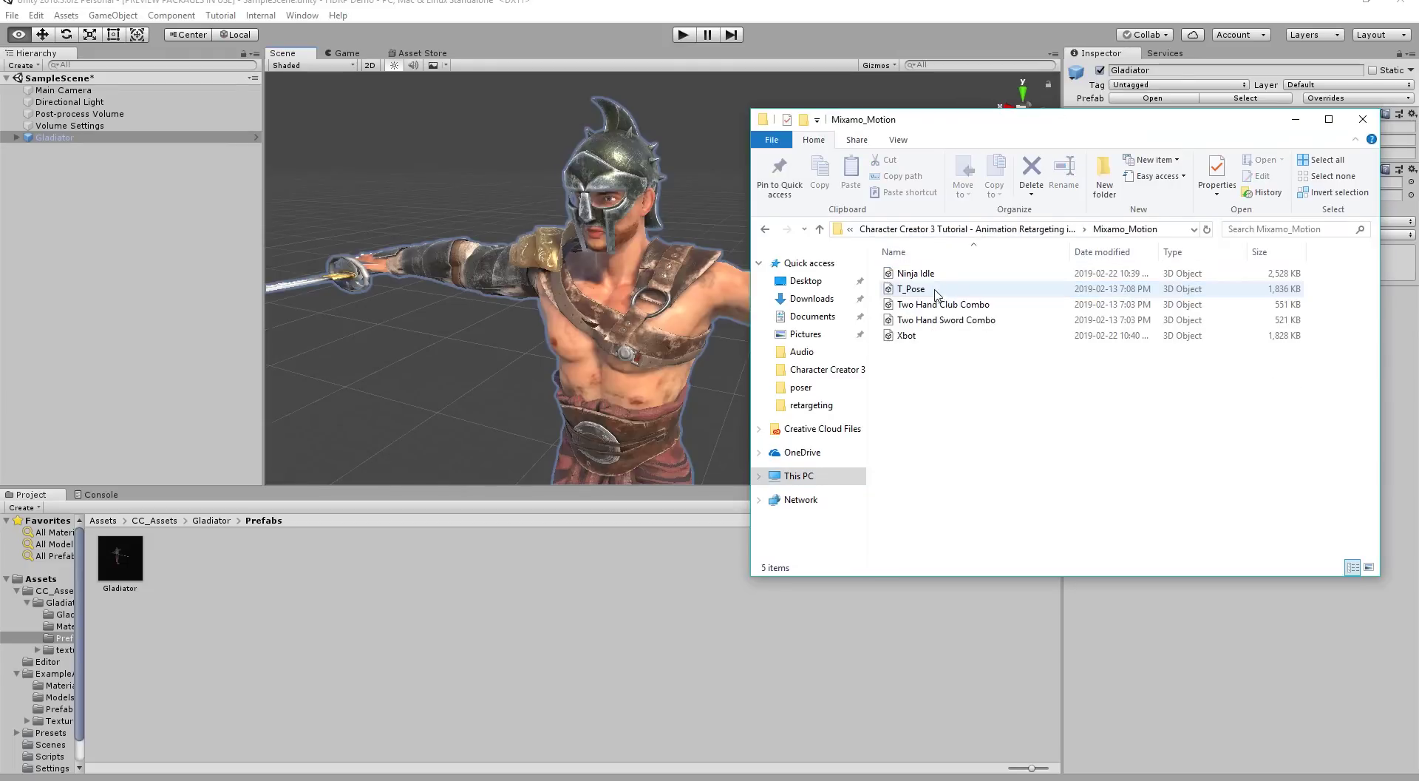
pyautogui.click(937, 323)
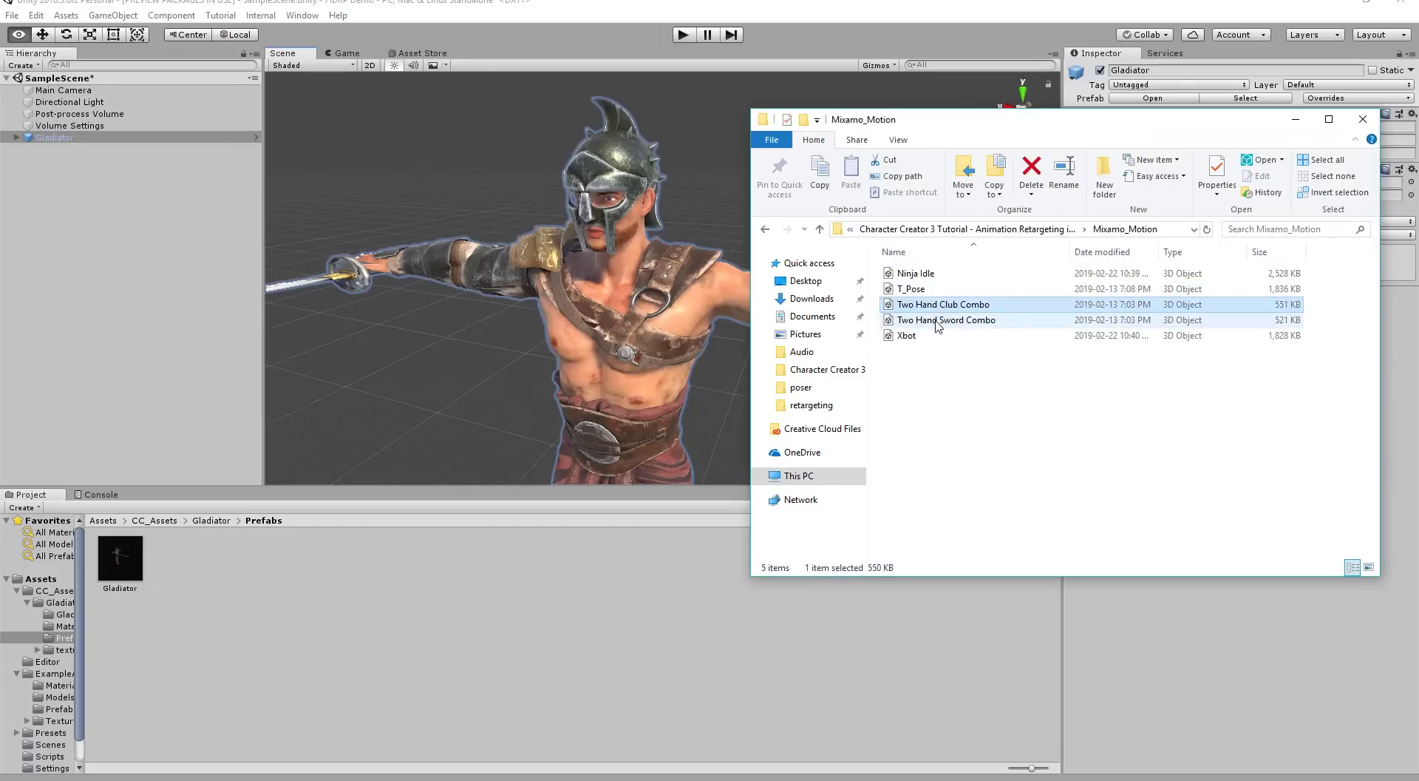
pyautogui.click(906, 337)
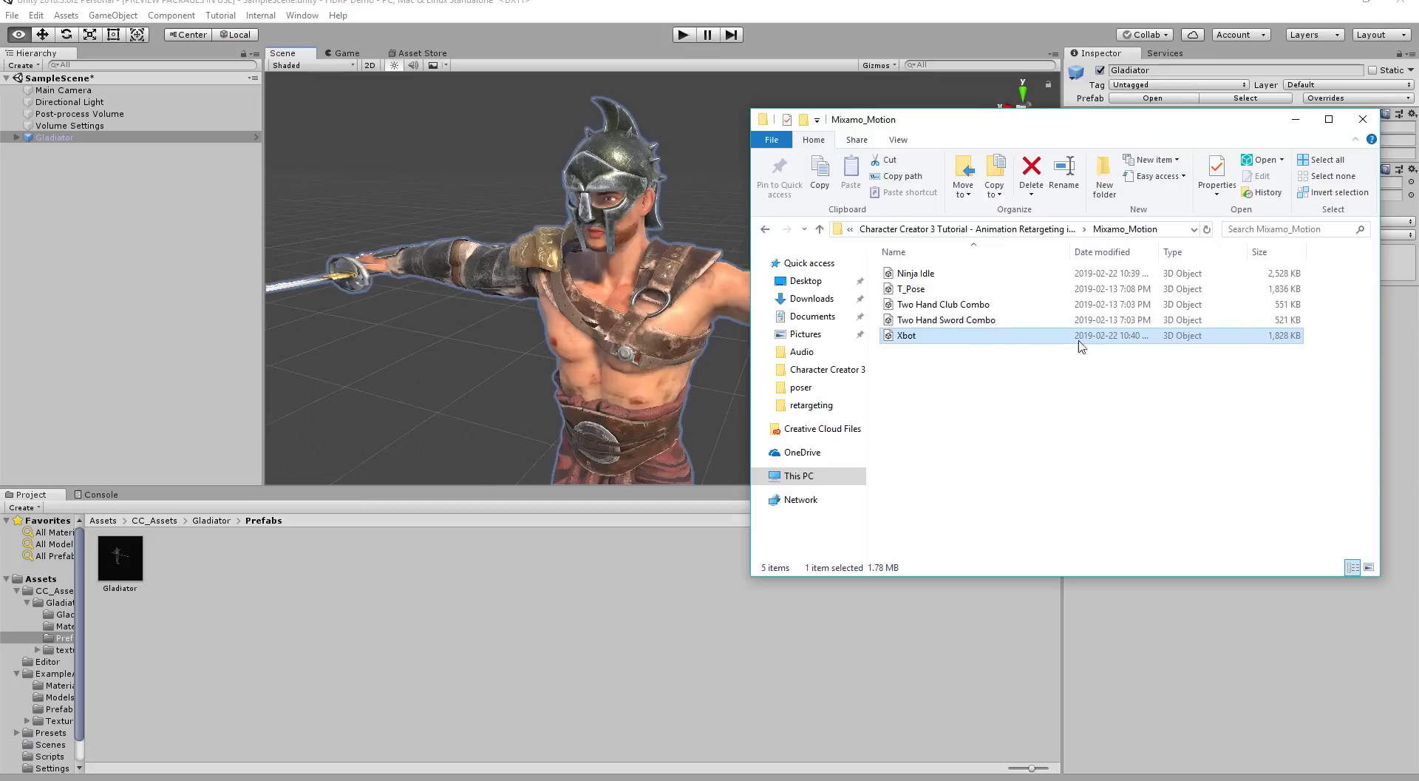
pyautogui.click(960, 308)
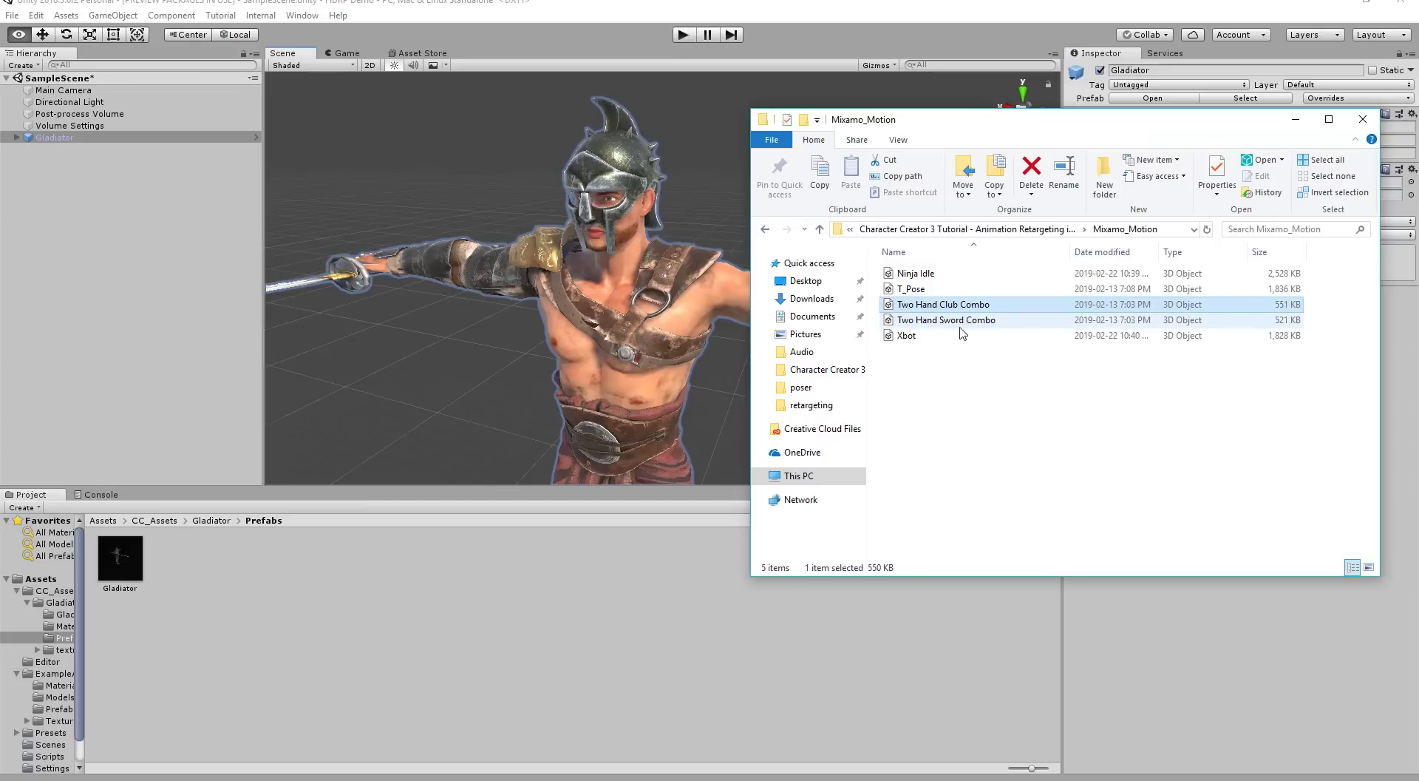
# Switch back to Unity and turn off Auto-Processing for CC characters
pyautogui.click(481, 3)
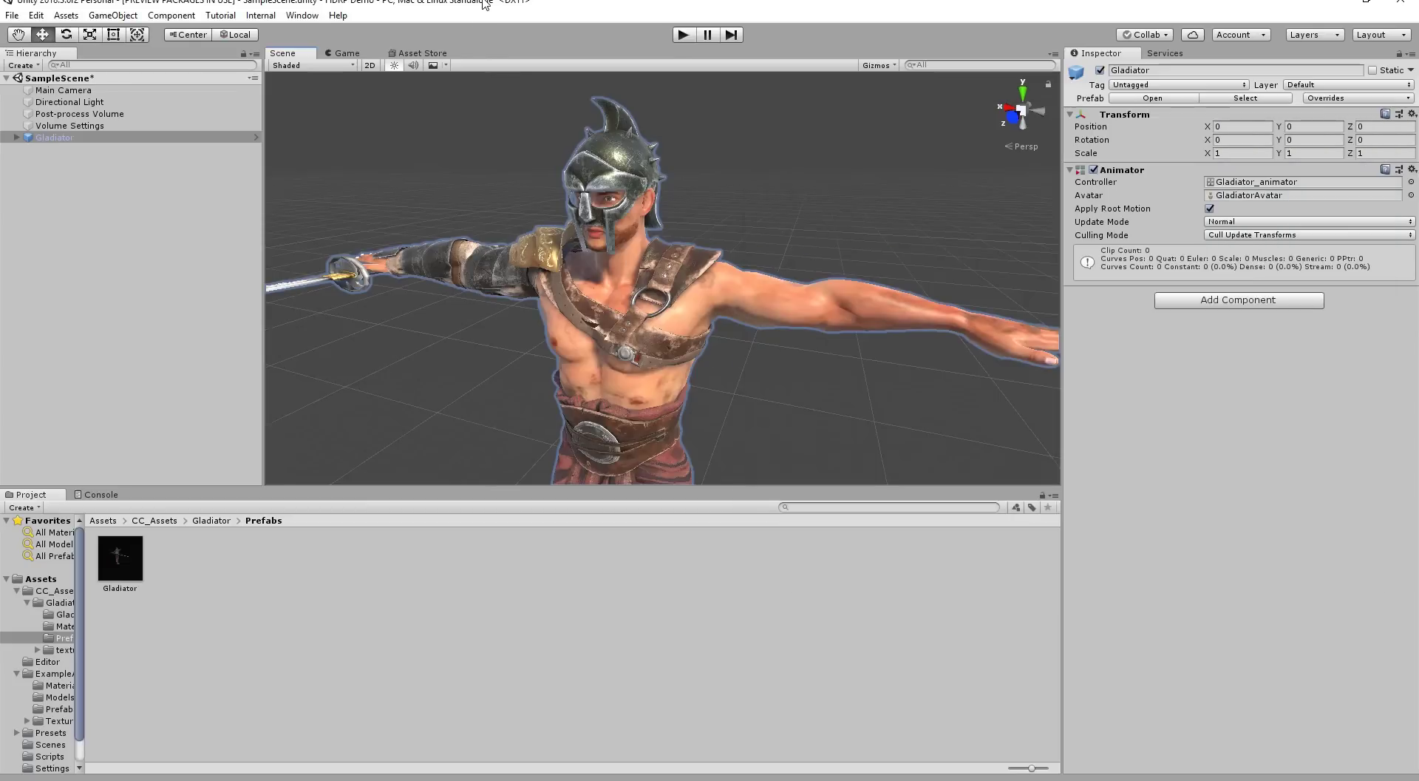
pyautogui.click(299, 15)
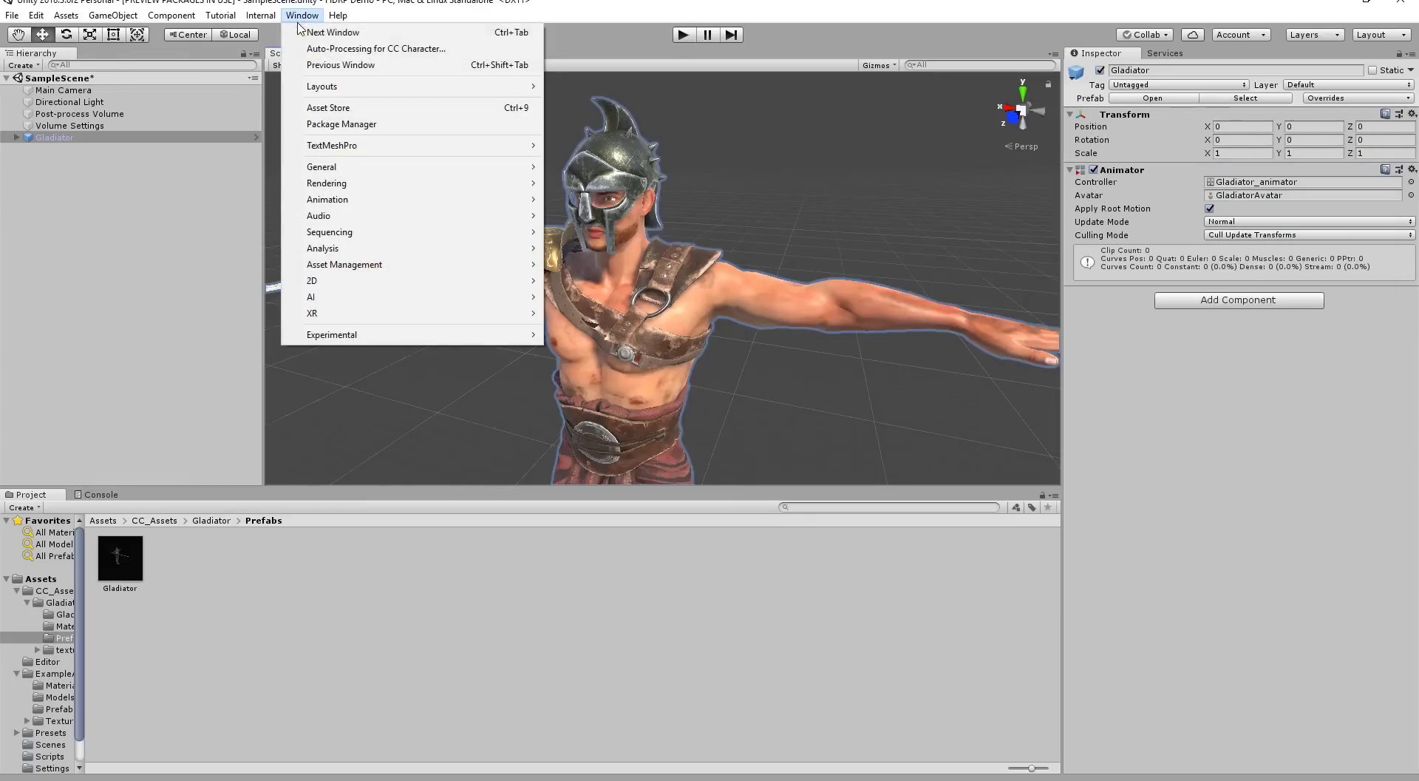
pyautogui.click(335, 52)
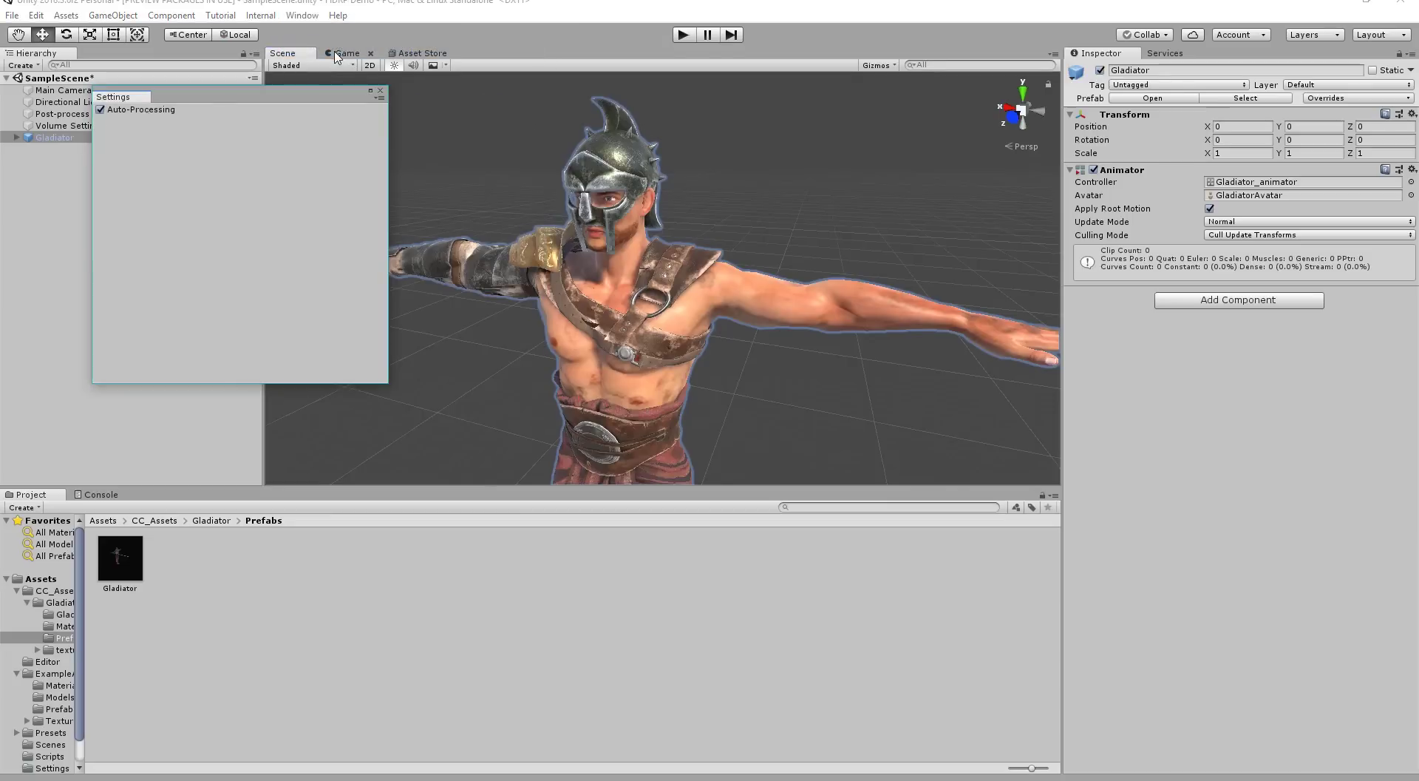
pyautogui.click(100, 110)
# Import Two Hand Club Combo, Two Hand Sword Combo and Xbot from the Mixamo_Motion folder into the project's CC_Assets Gladiator folder
pyautogui.click(212, 521)
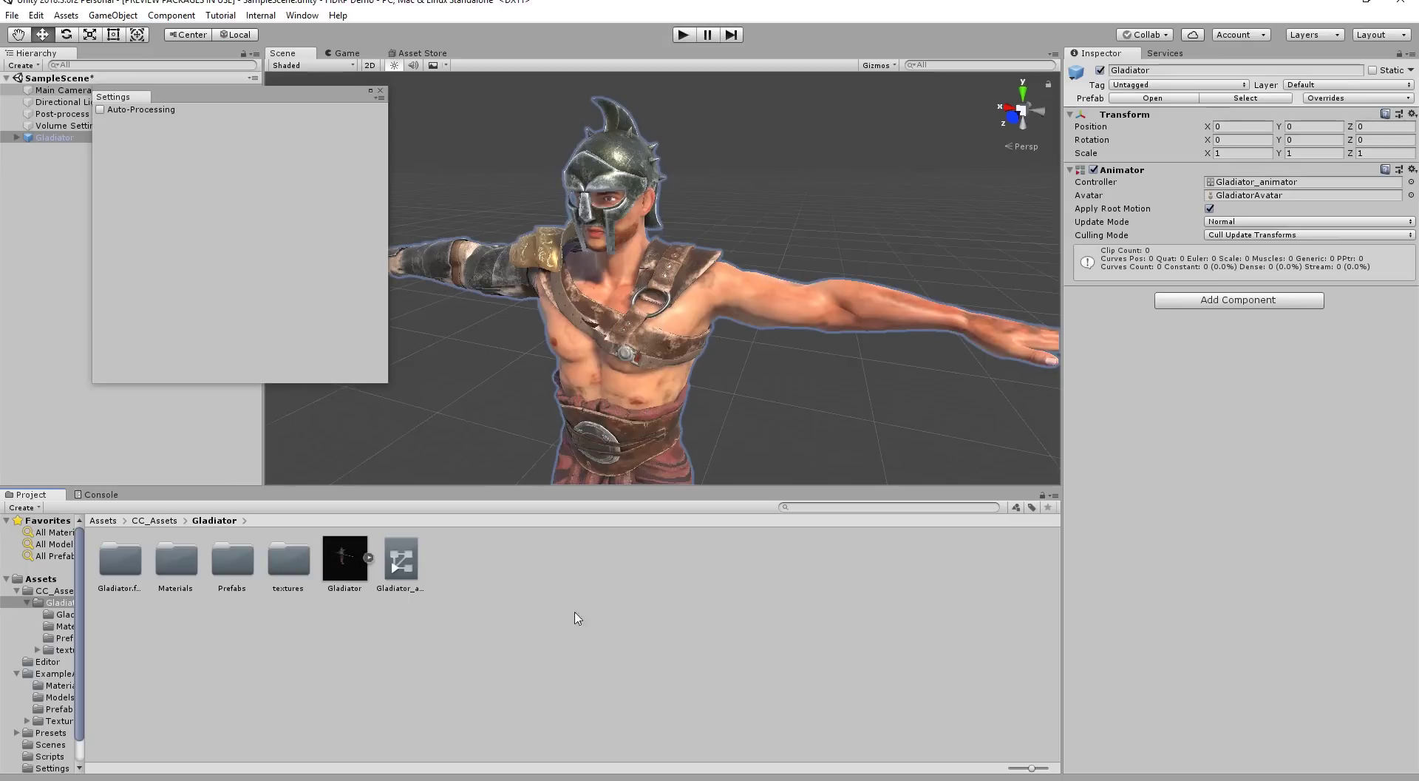
pyautogui.hotkey('alt', 'Tab')
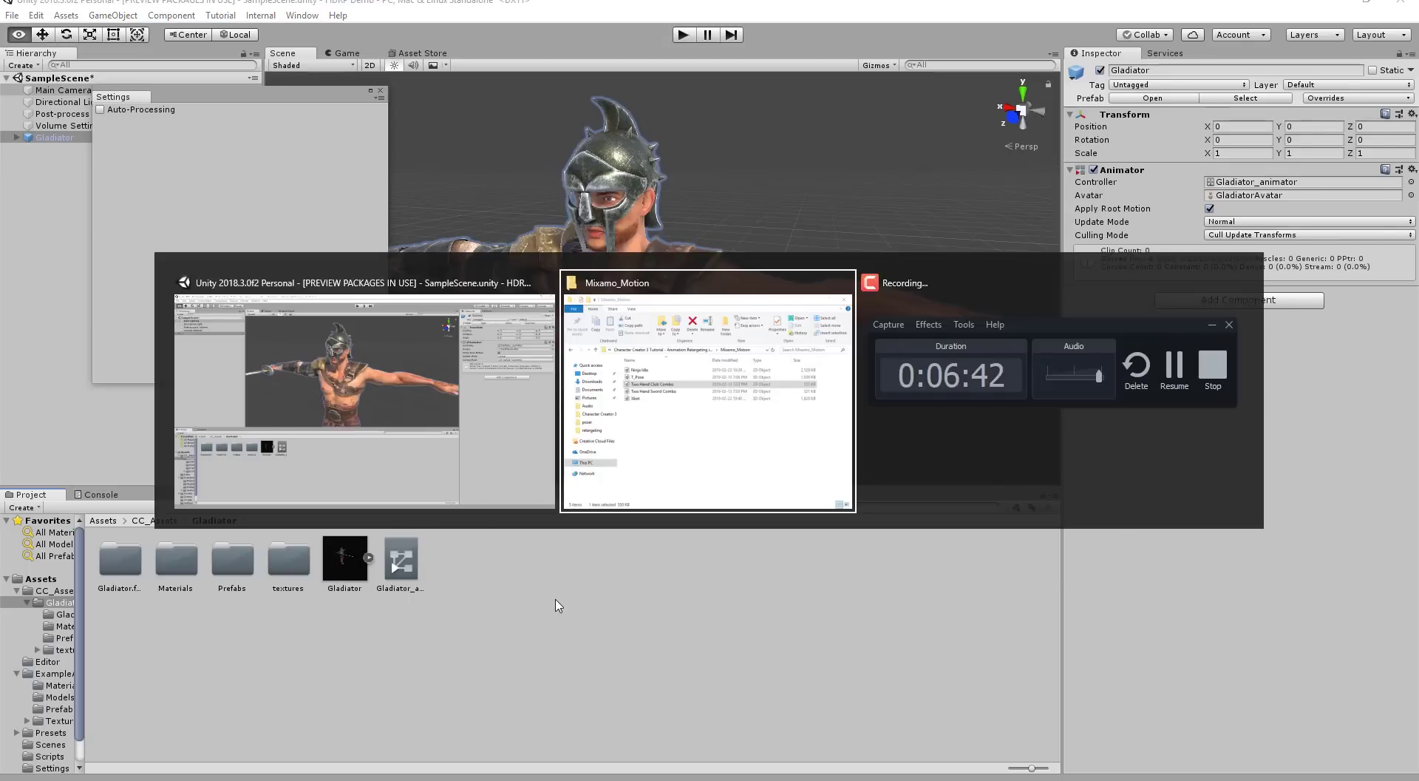
pyautogui.moveTo(926, 358); pyautogui.dragTo(596, 608)
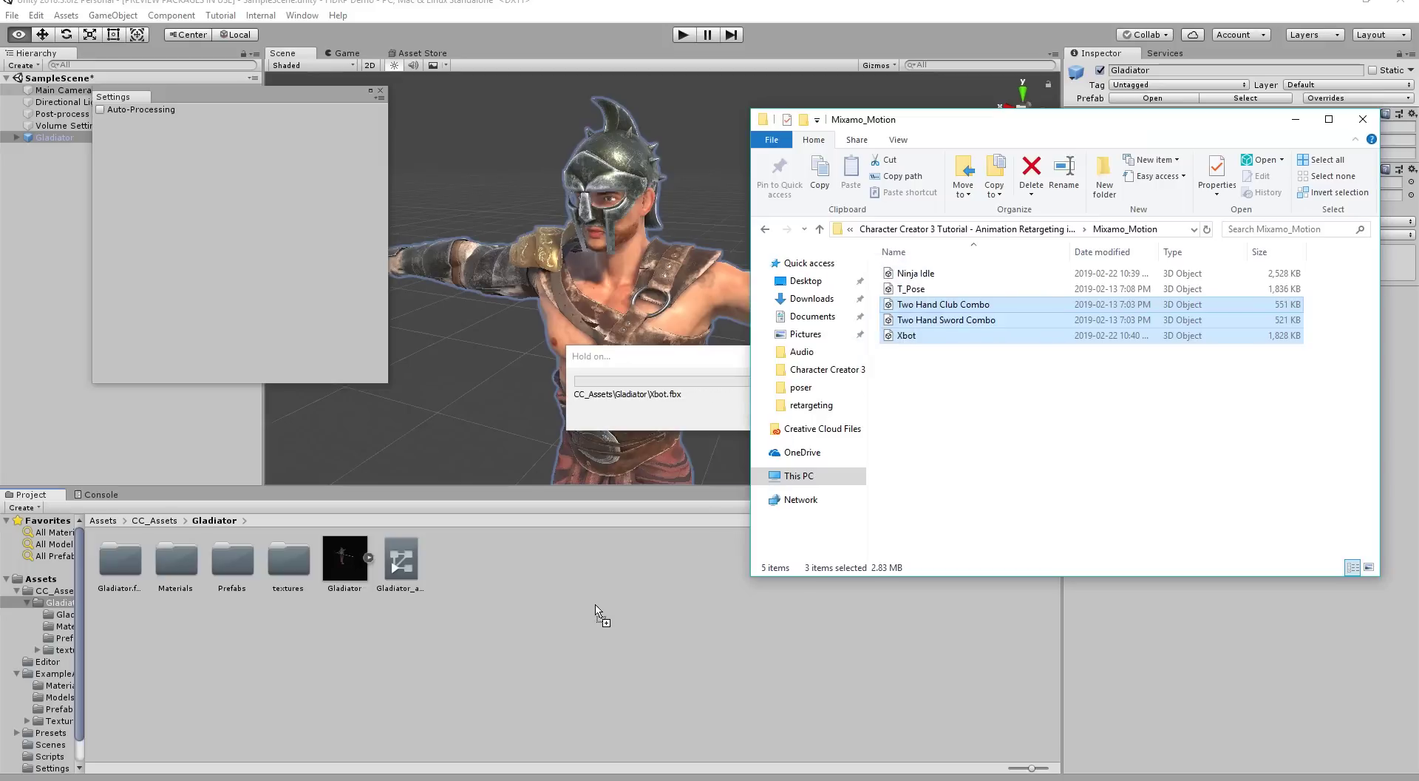
# Inspect the import settings of Xbot and both combo animations, and view the state graph of the Gladiator_animator controller
pyautogui.click(575, 562)
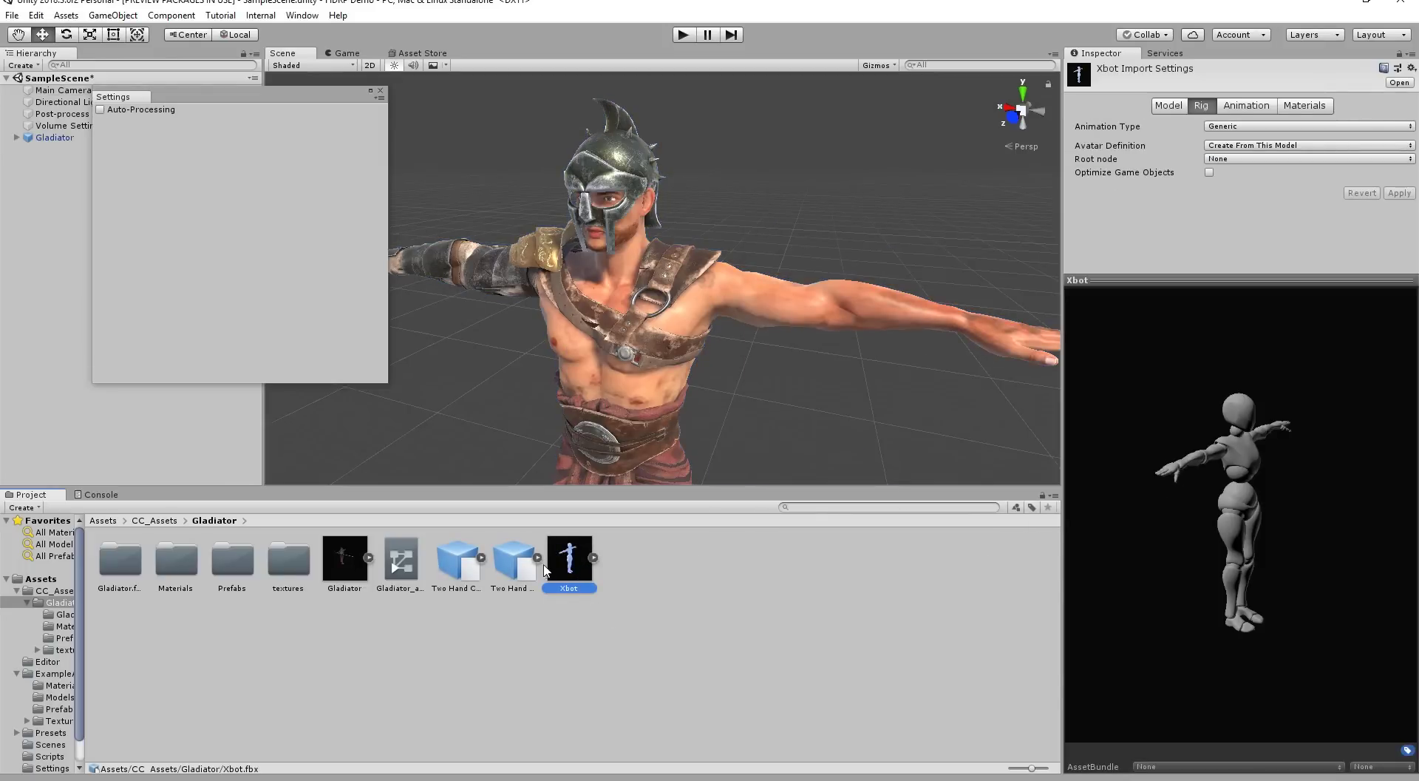
pyautogui.click(522, 567)
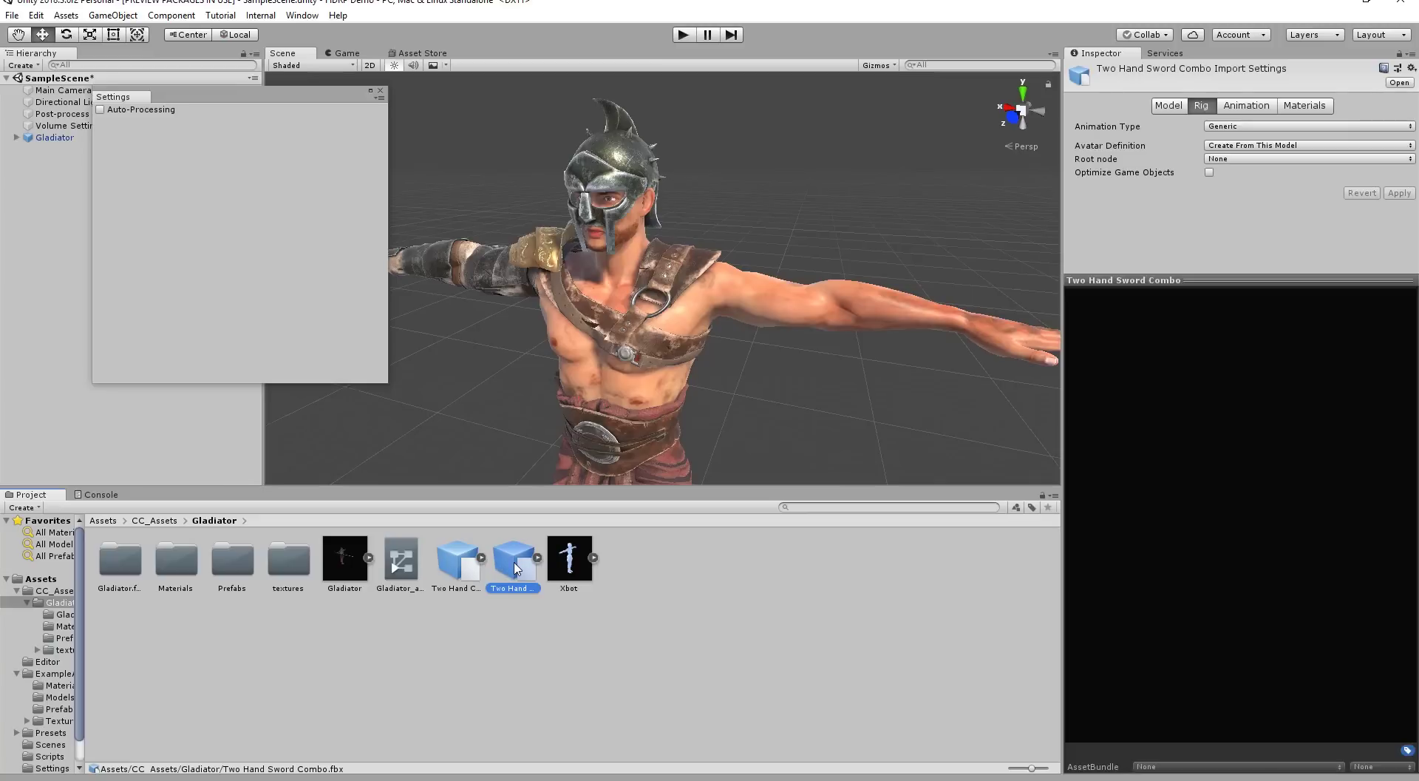
pyautogui.click(473, 571)
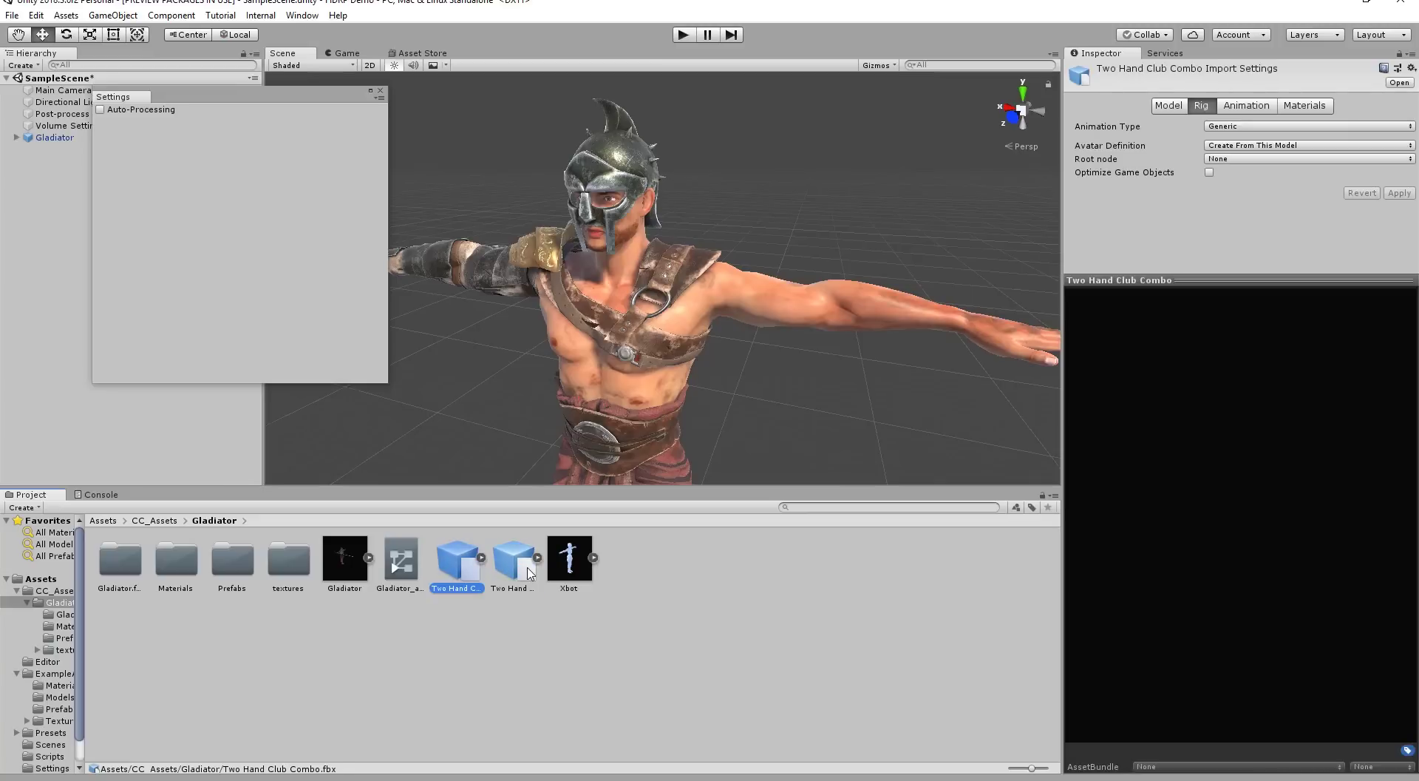
pyautogui.click(496, 571)
pyautogui.click(566, 568)
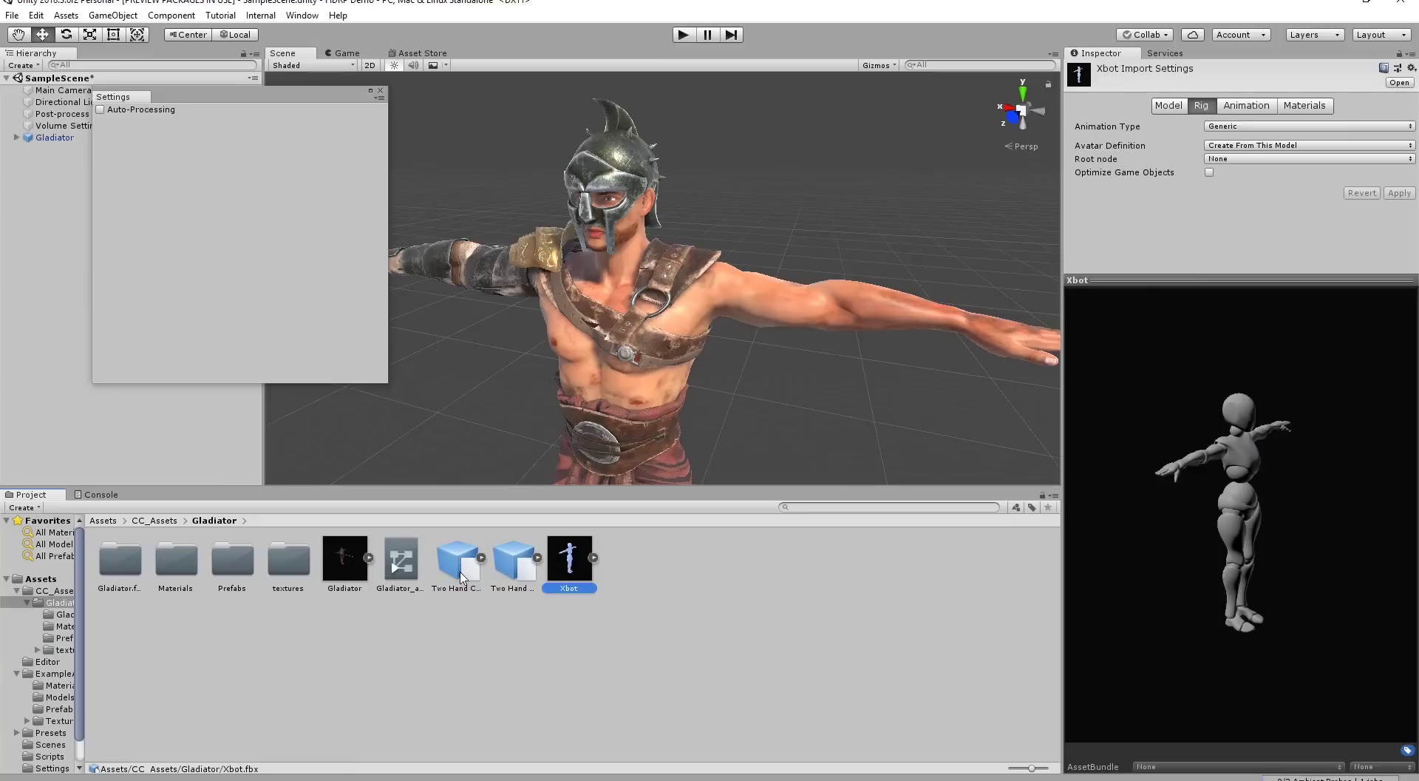
pyautogui.doubleClick(400, 561)
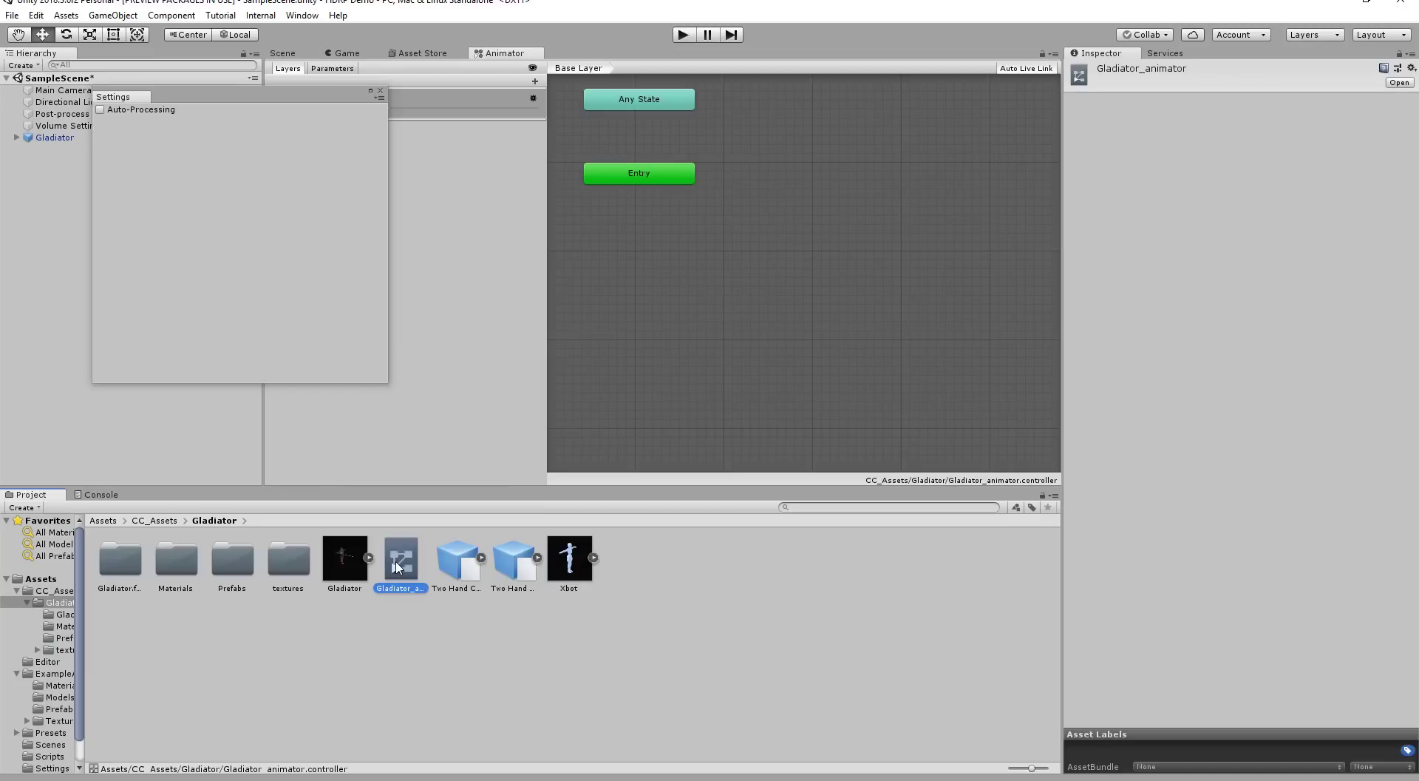
pyautogui.click(535, 53)
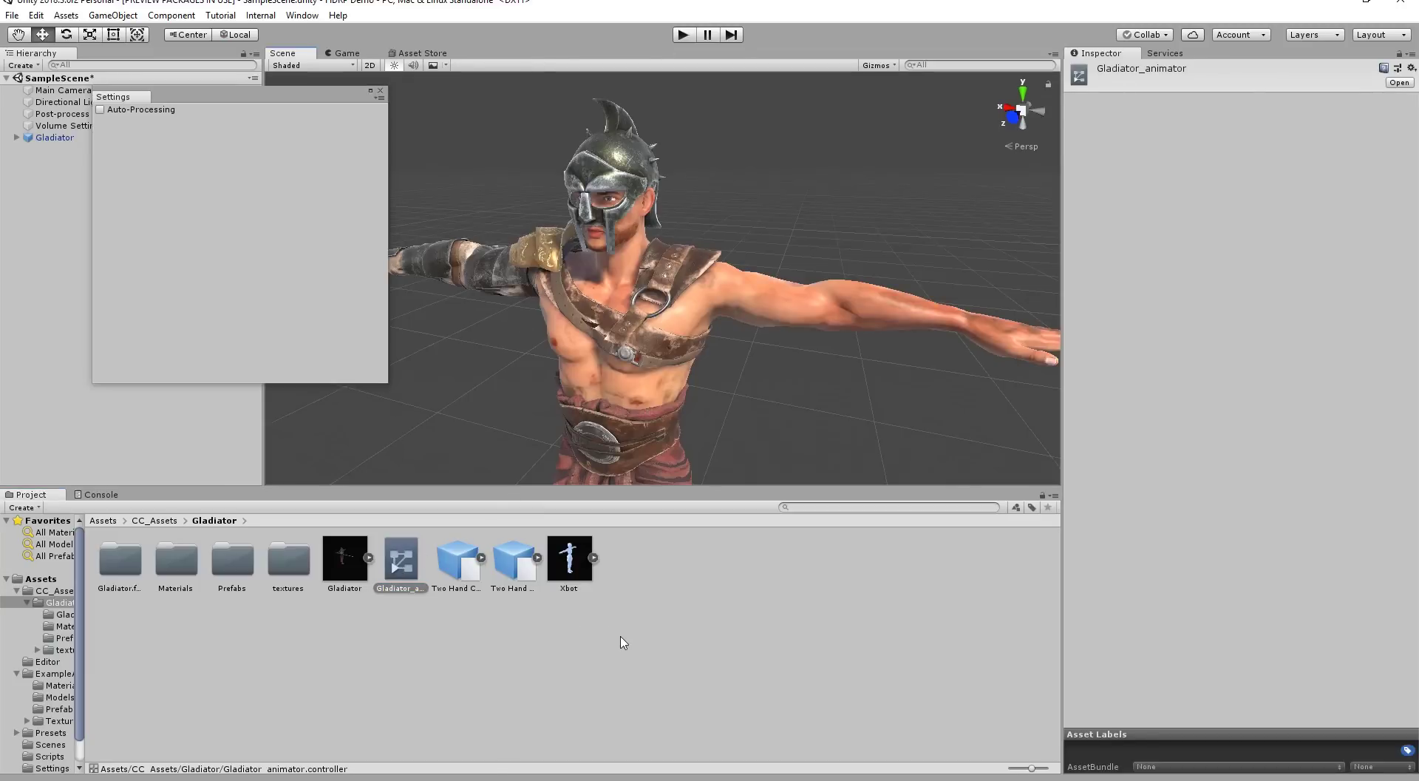
pyautogui.click(470, 574)
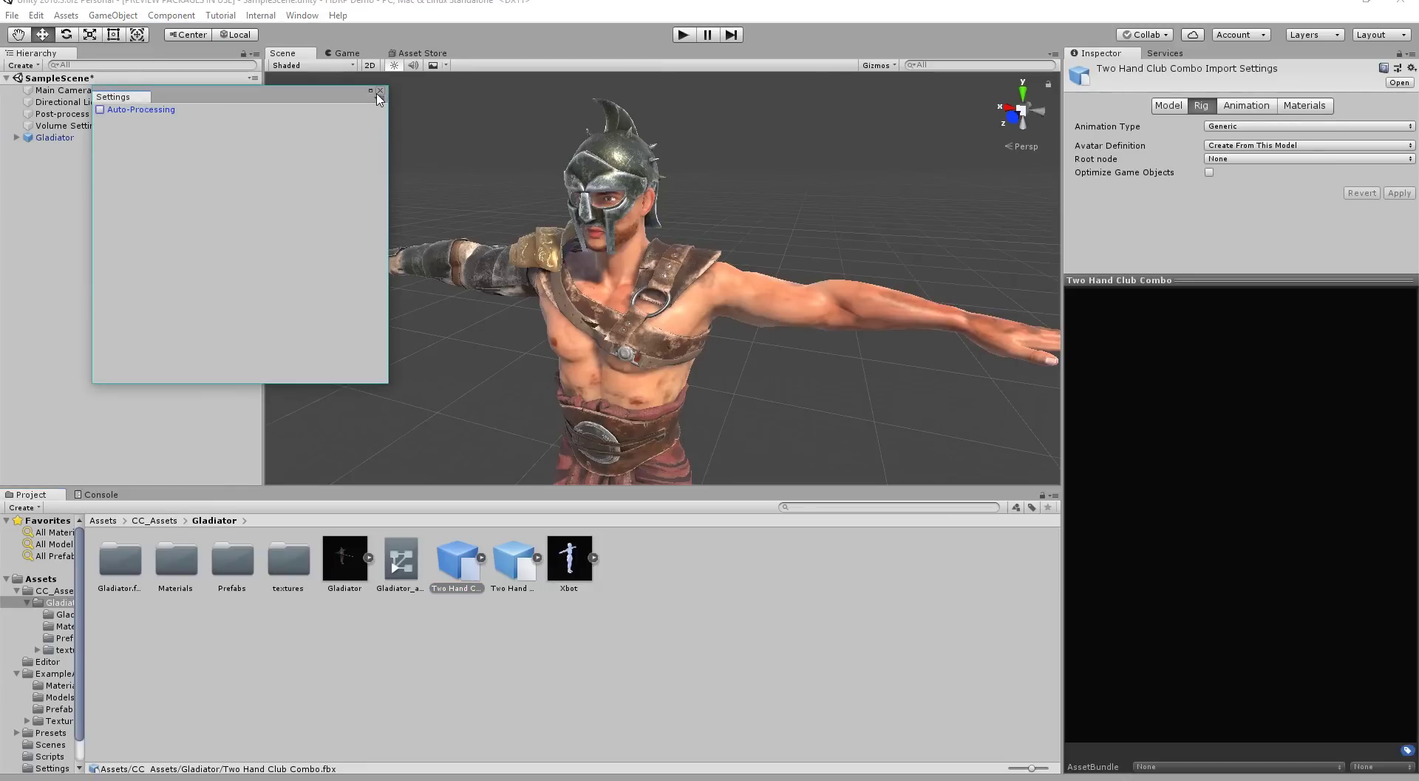
# Close the Auto-Processing settings window, set Xbot's rig animation type to Humanoid, and apply the change
pyautogui.click(380, 91)
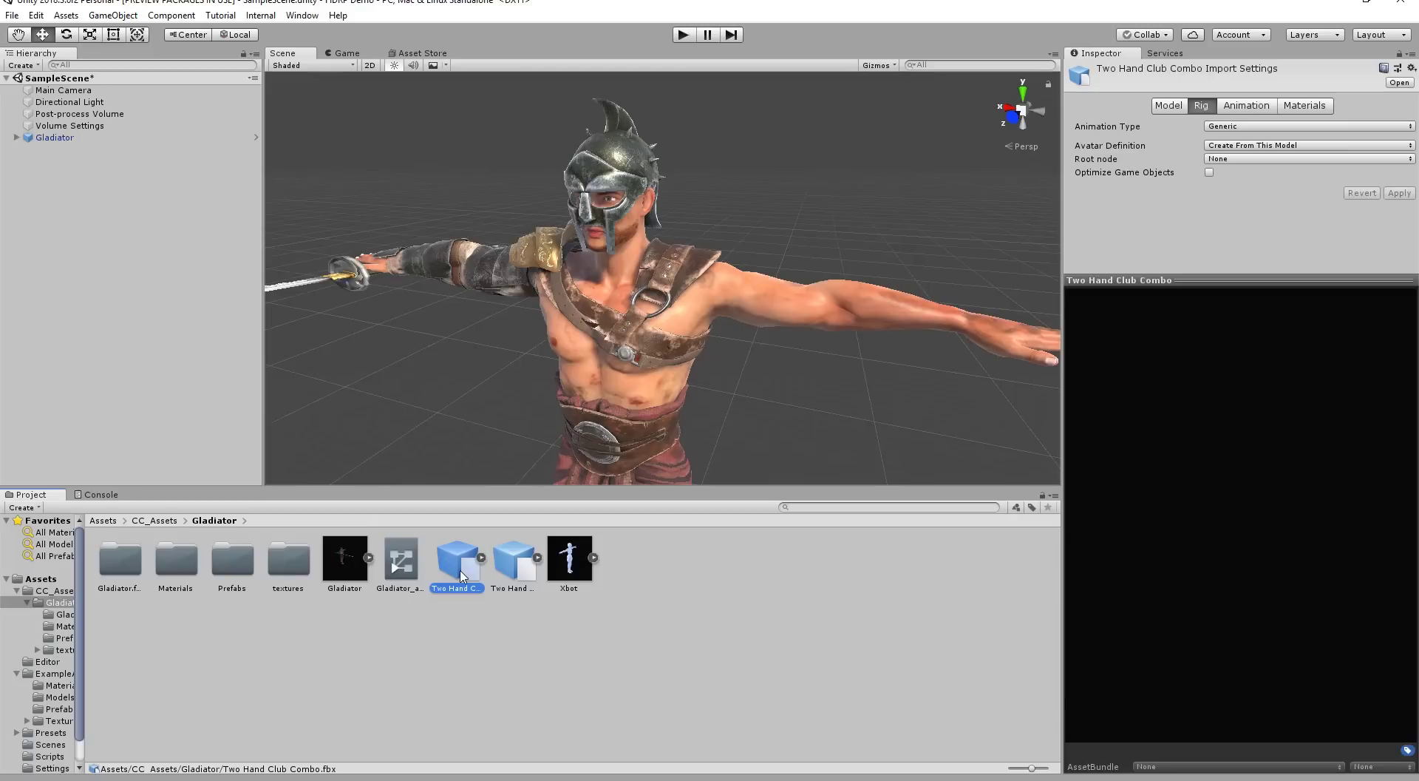
pyautogui.click(562, 567)
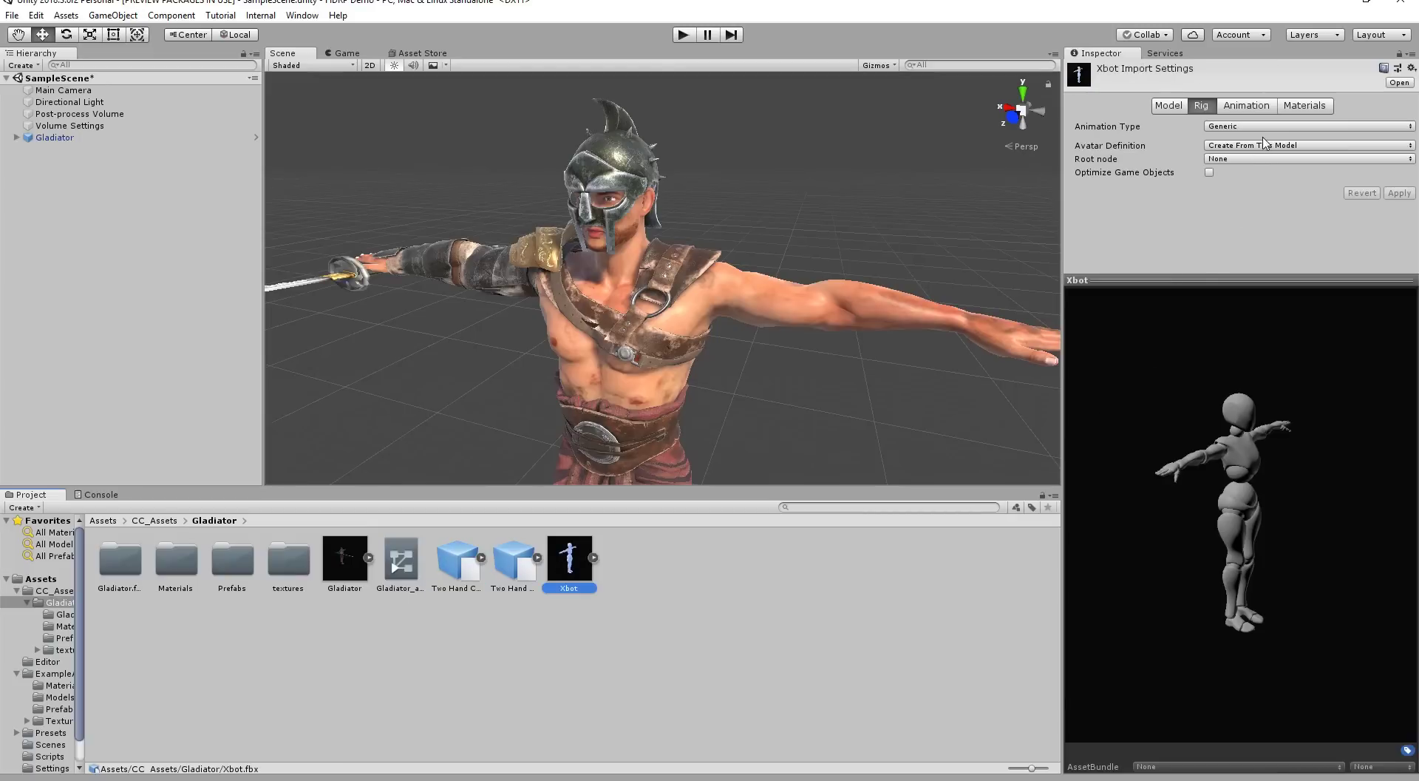
pyautogui.click(1231, 127)
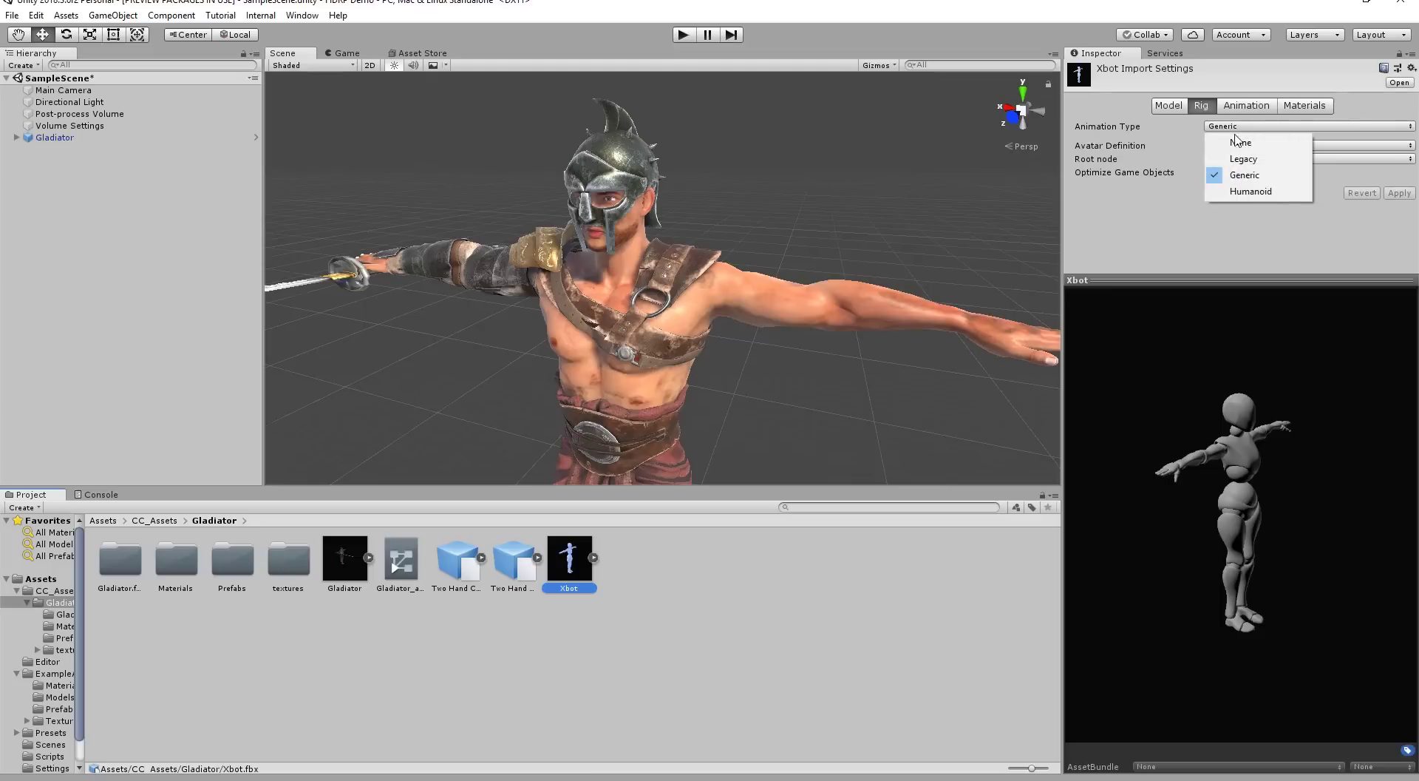
pyautogui.click(1242, 197)
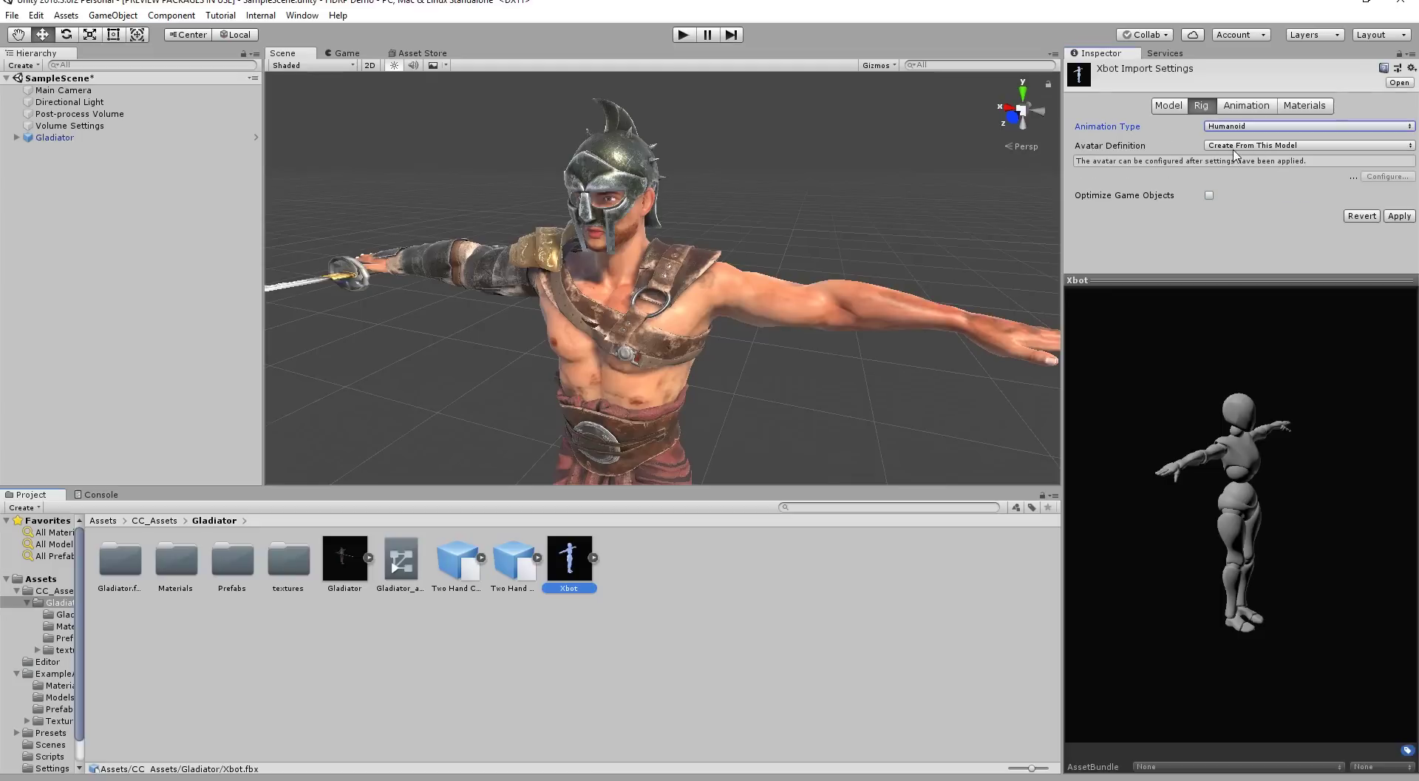
pyautogui.click(1400, 216)
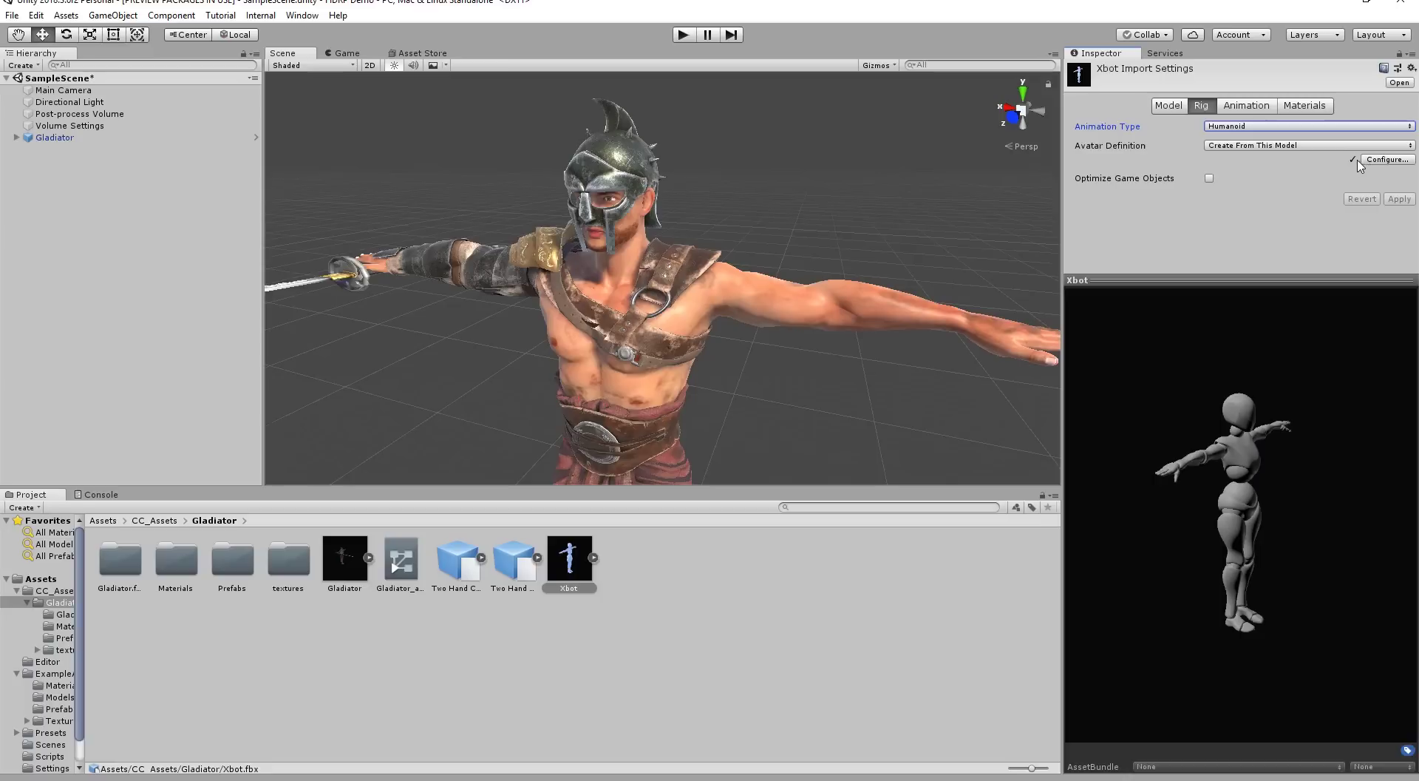
# Open the avatar configuration for Xbot without saving the scene changes, and inspect the skeleton's pose around the upper body
pyautogui.click(1387, 160)
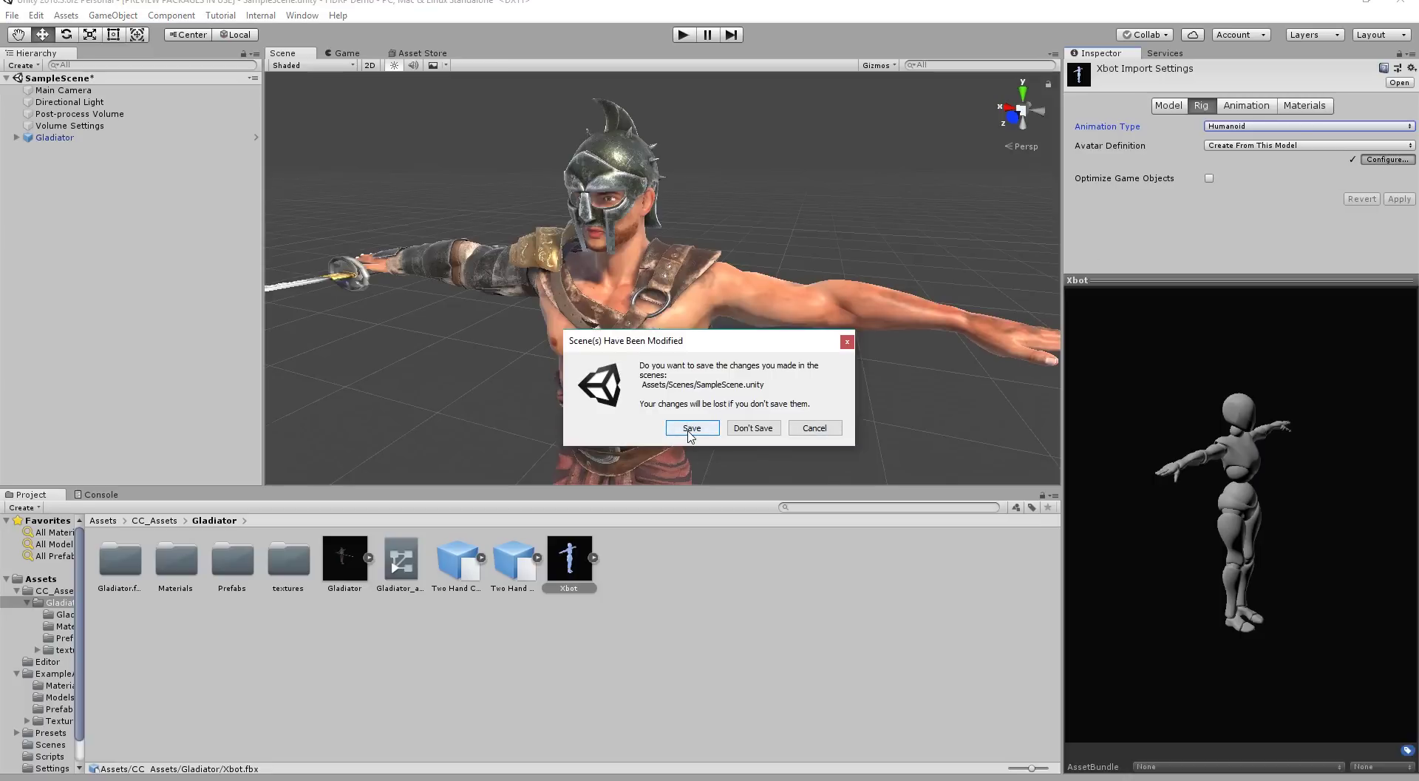
pyautogui.click(739, 428)
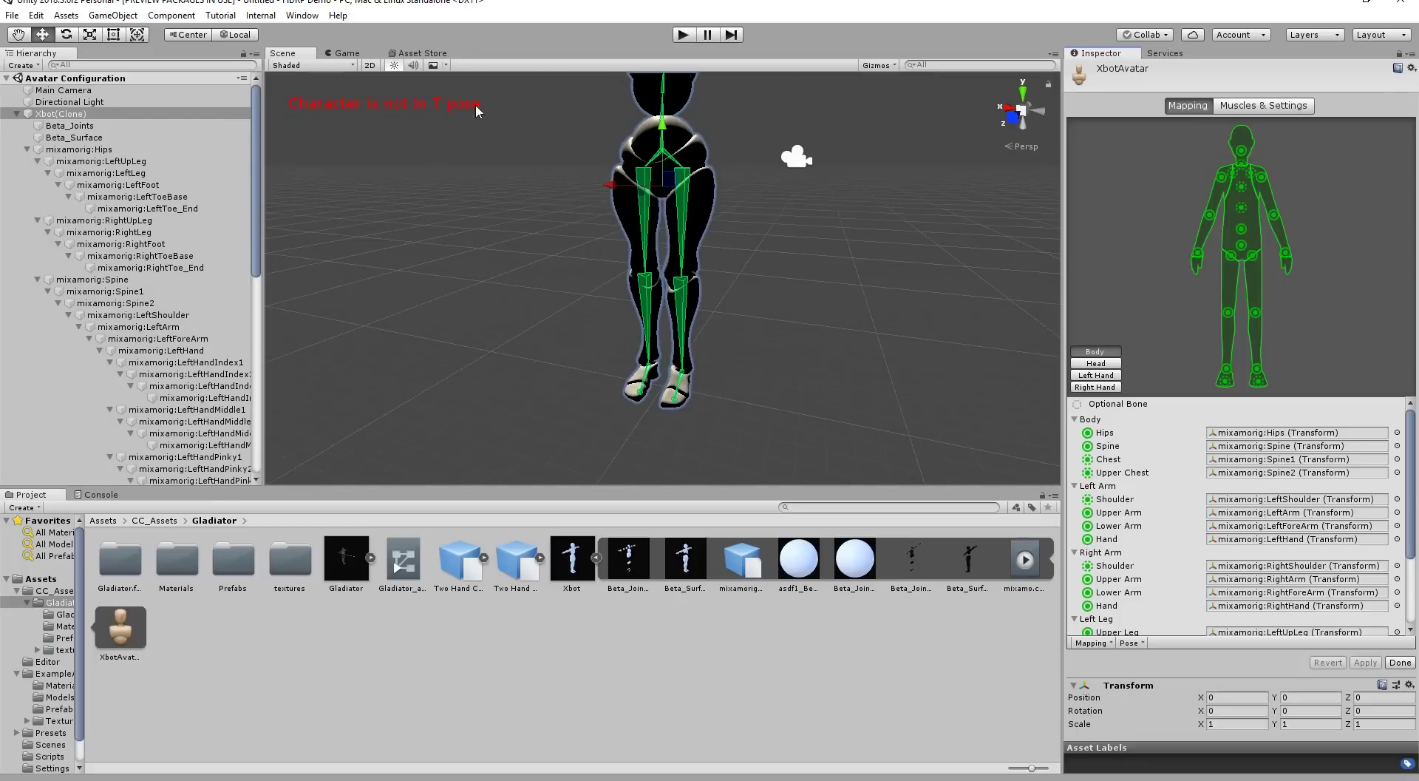
pyautogui.keyDown('alt'); pyautogui.moveTo(712, 149); pyautogui.dragTo(689, 298); pyautogui.keyUp('alt')
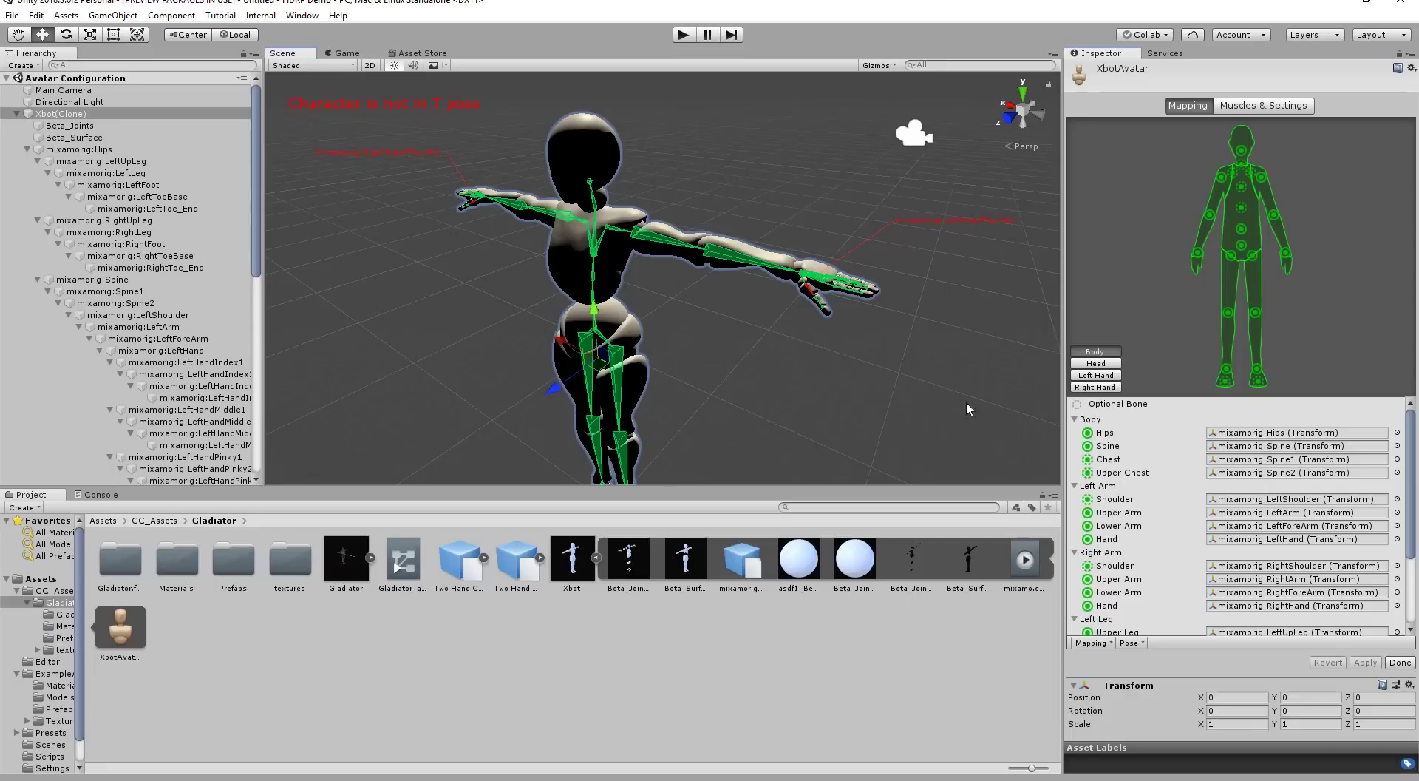
# Enforce the T-Pose on the Xbot avatar and apply the change
pyautogui.click(1137, 643)
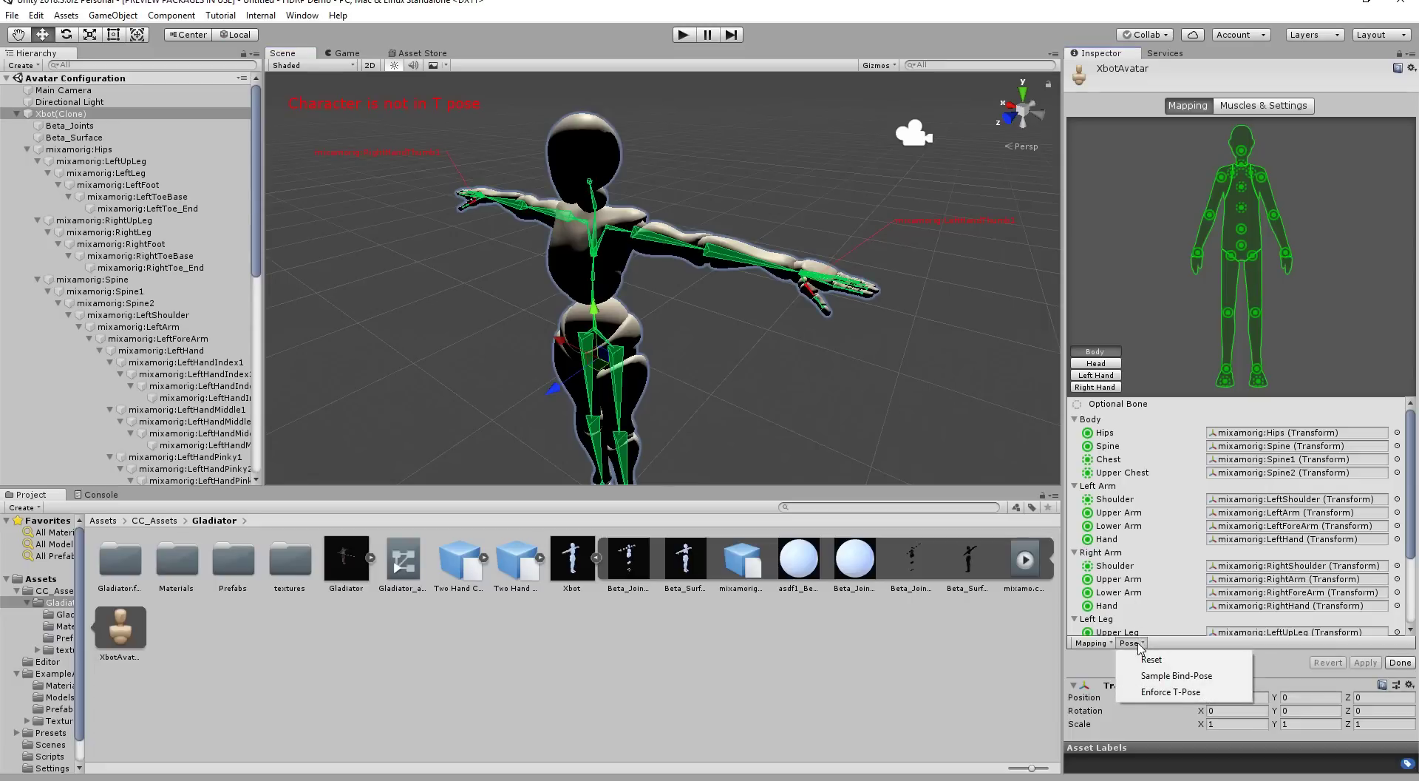
pyautogui.click(1165, 693)
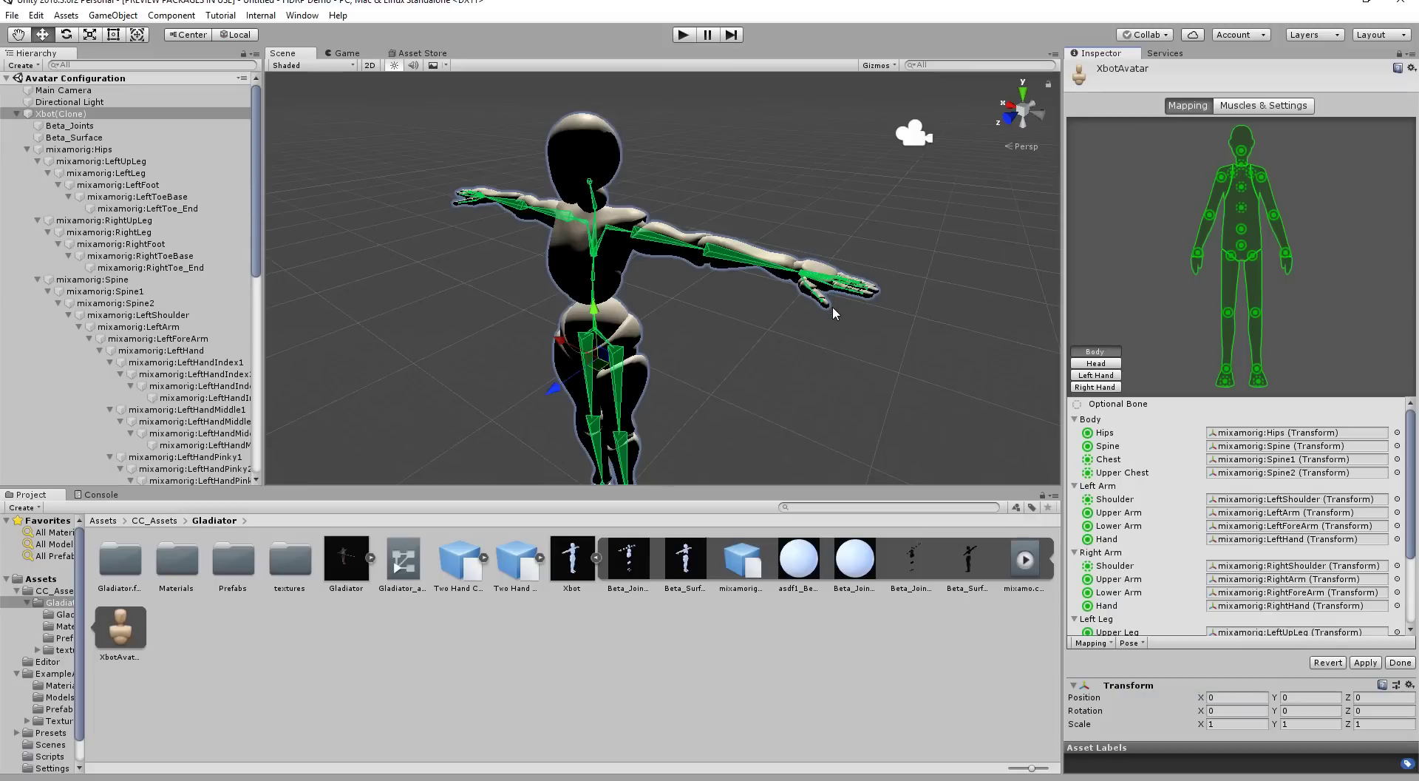
pyautogui.click(1365, 663)
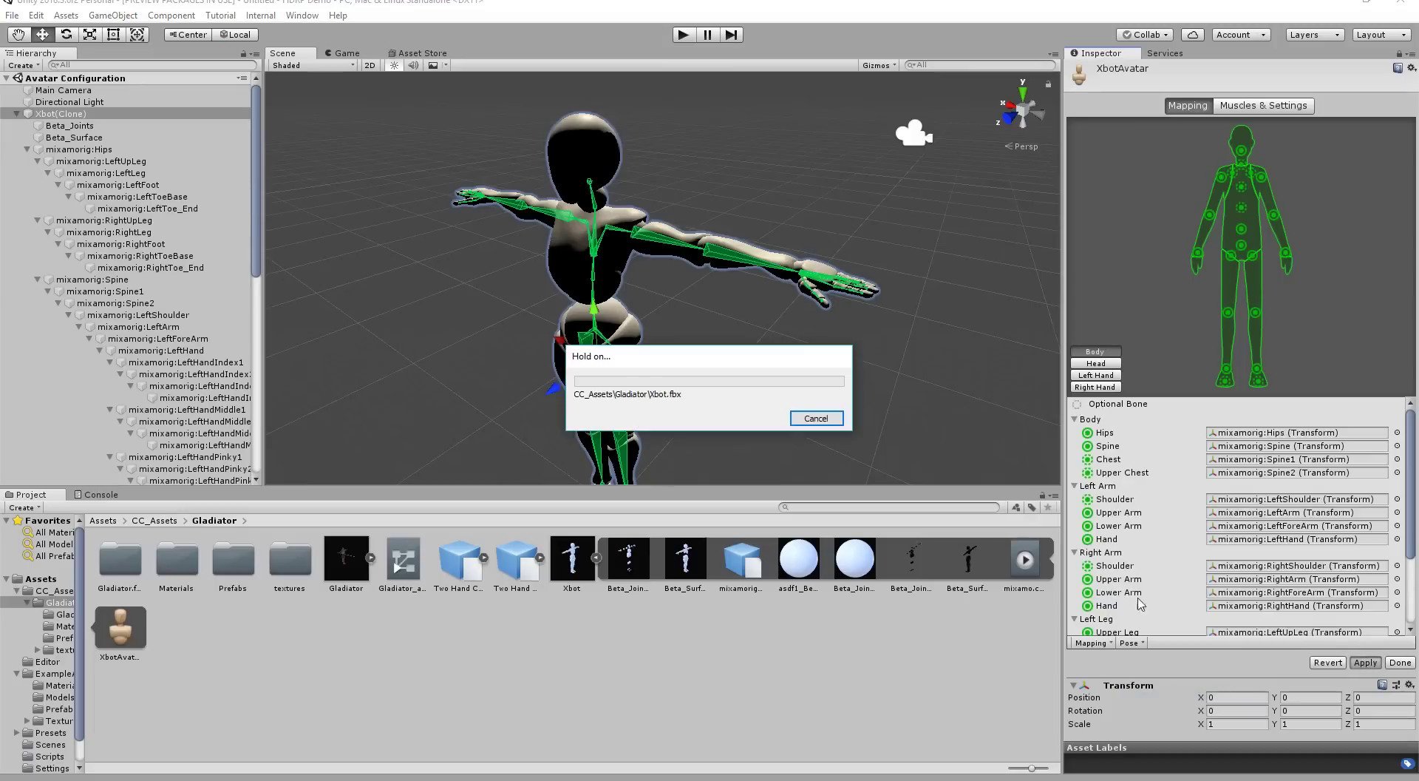
# Finish configuring the Xbot avatar, return to the scene, and clear the asset selection
pyautogui.click(1401, 662)
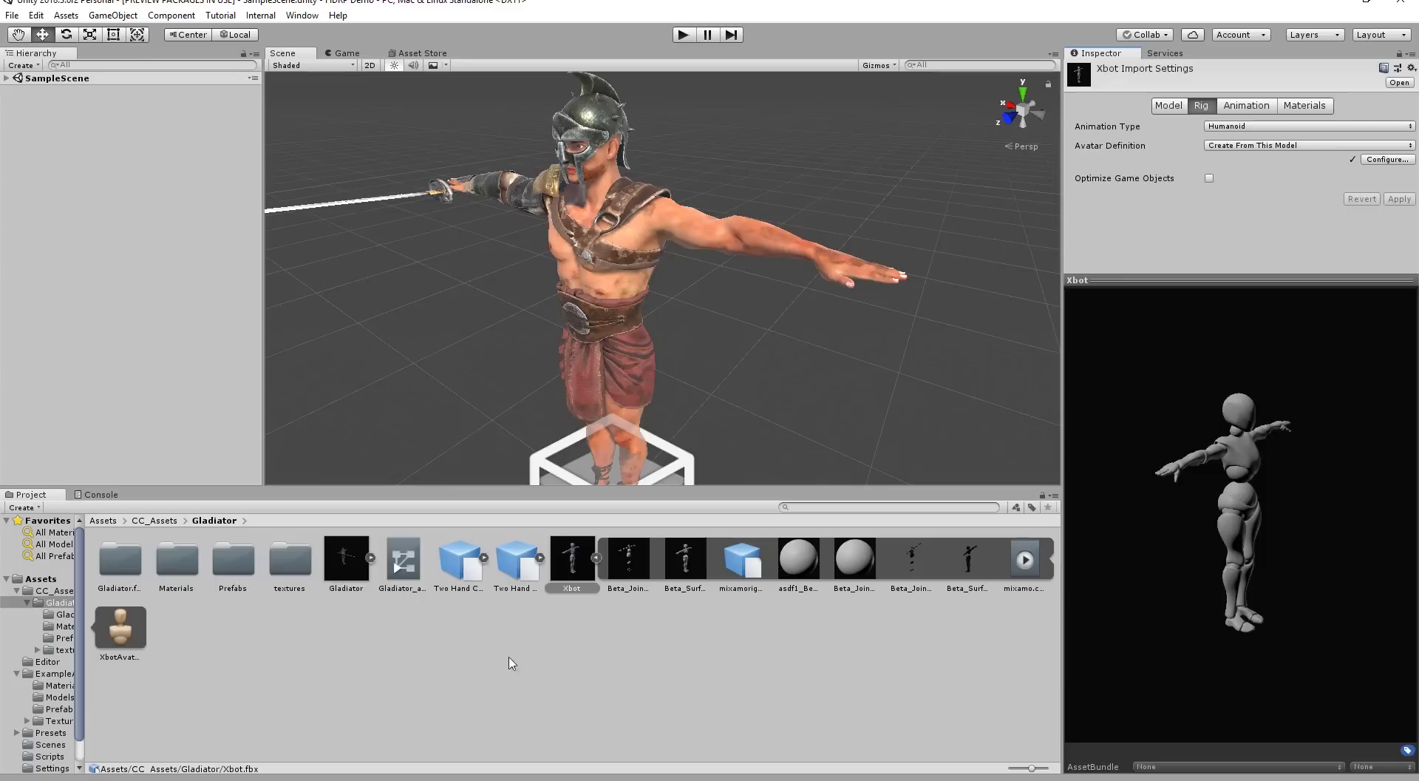
pyautogui.click(547, 647)
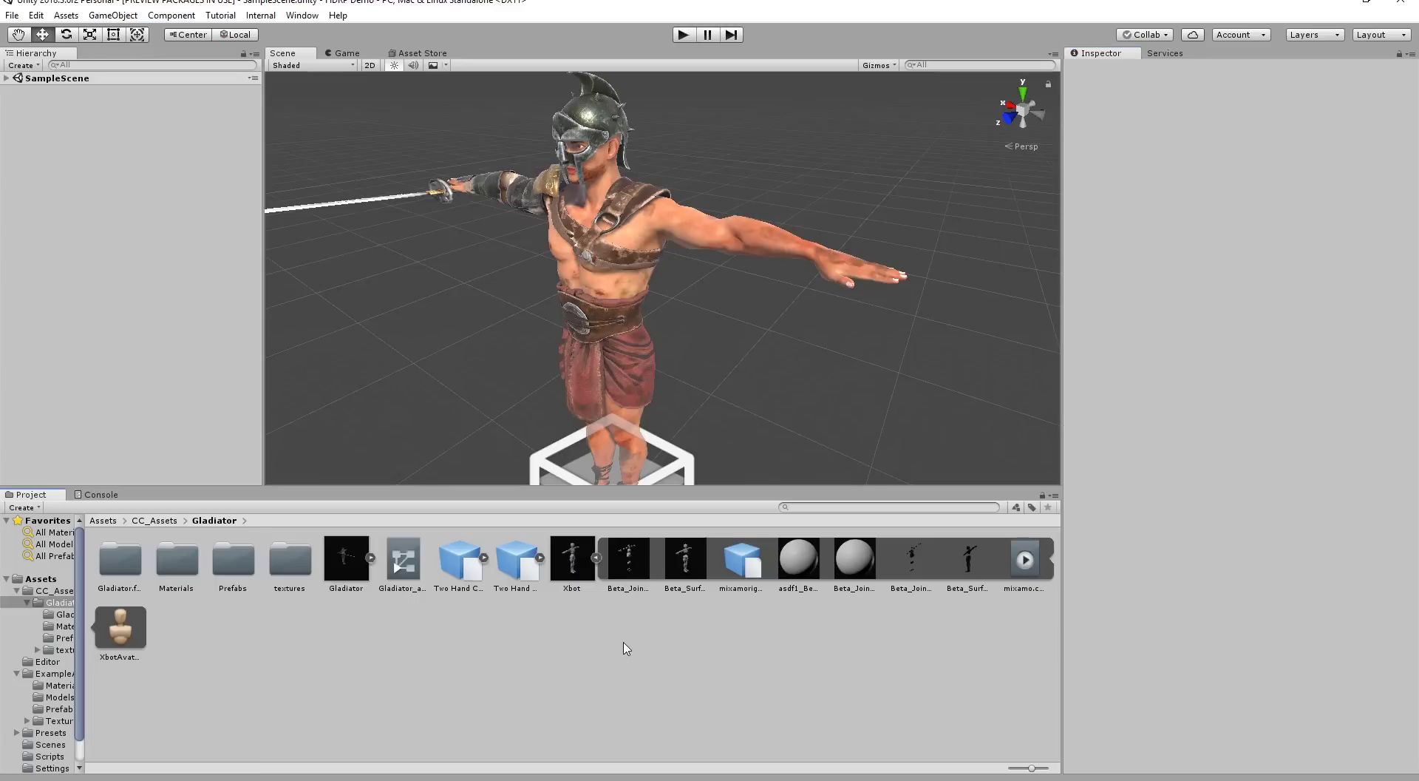
# Set the Two Hand Sword Combo rig to Humanoid, copying its avatar definition from XbotAvatar, and apply the change
pyautogui.click(520, 568)
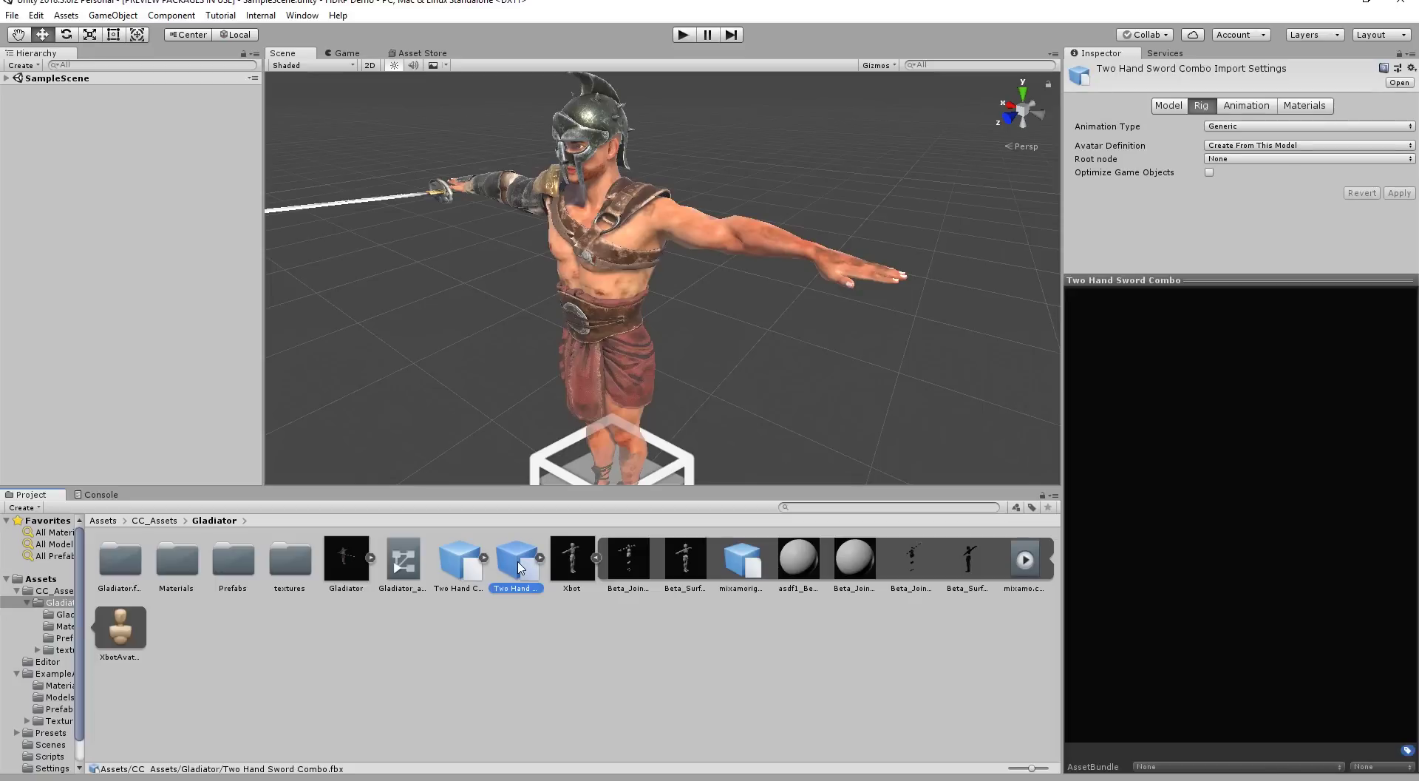
pyautogui.click(1236, 127)
pyautogui.click(1241, 193)
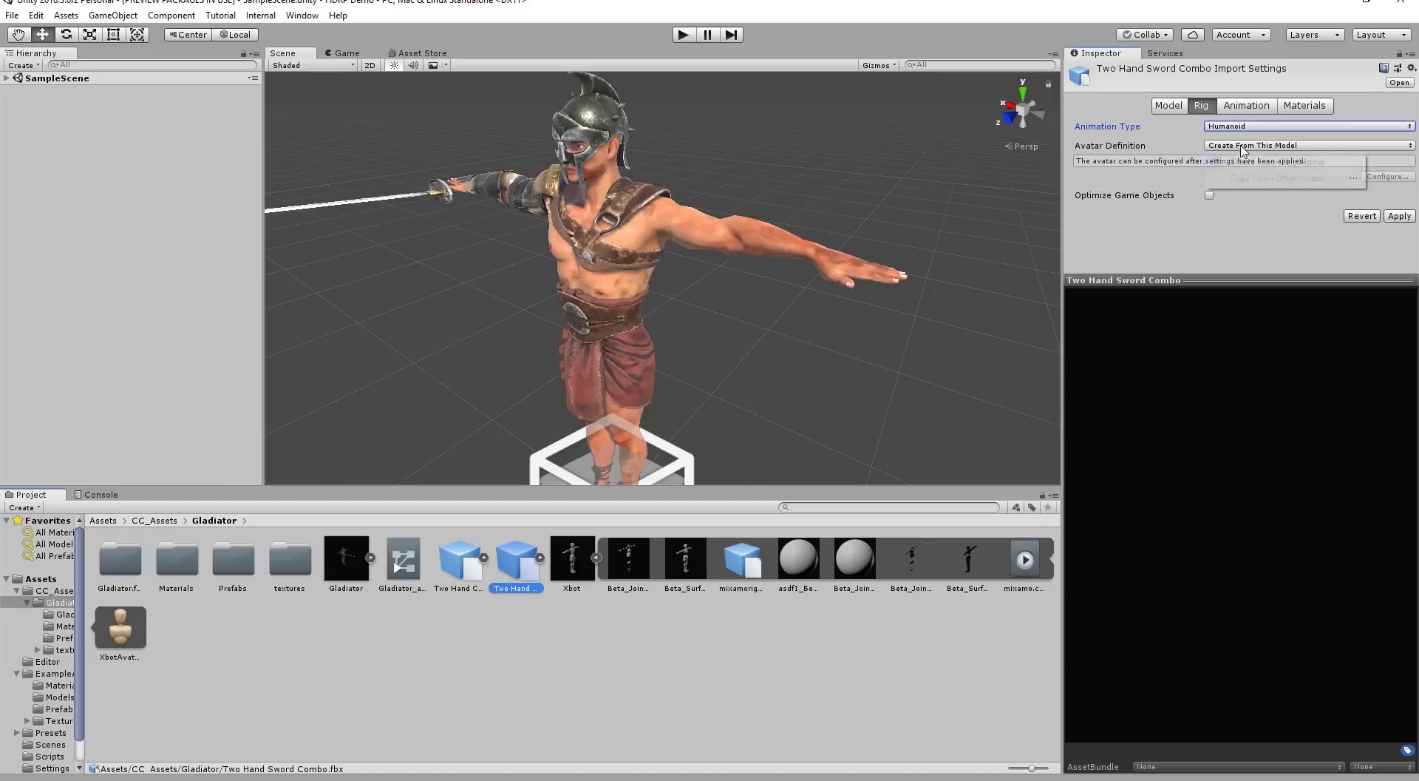
pyautogui.click(1244, 146)
pyautogui.click(1255, 177)
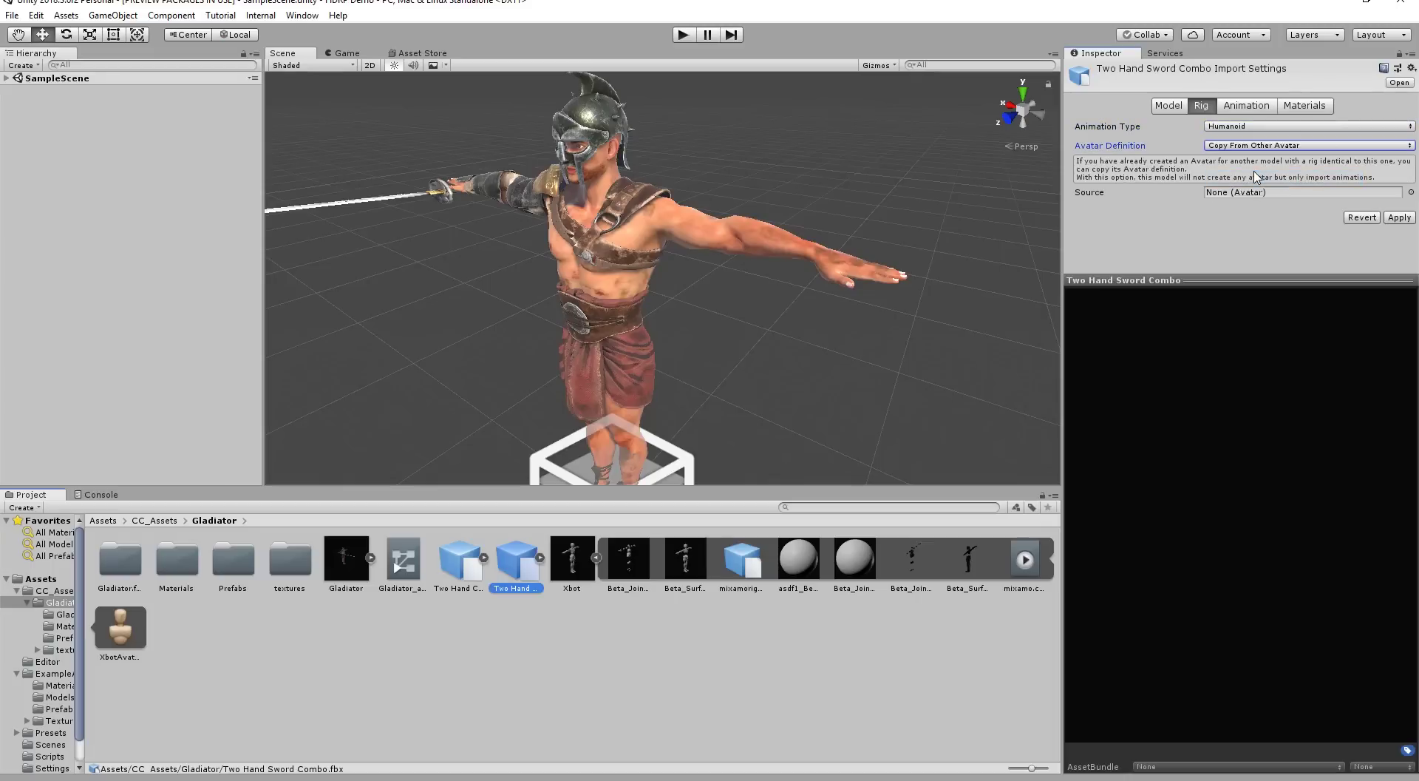
pyautogui.click(1411, 193)
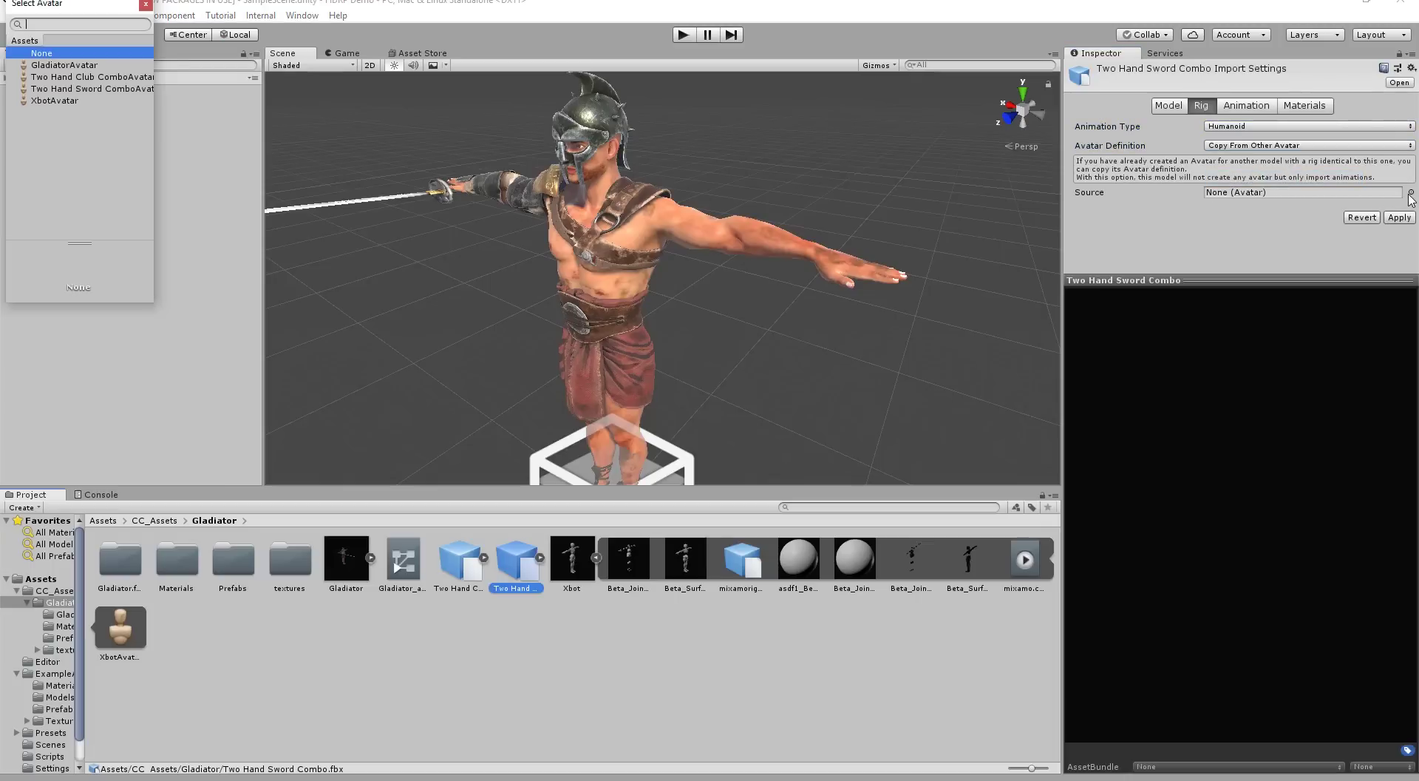
pyautogui.click(56, 100)
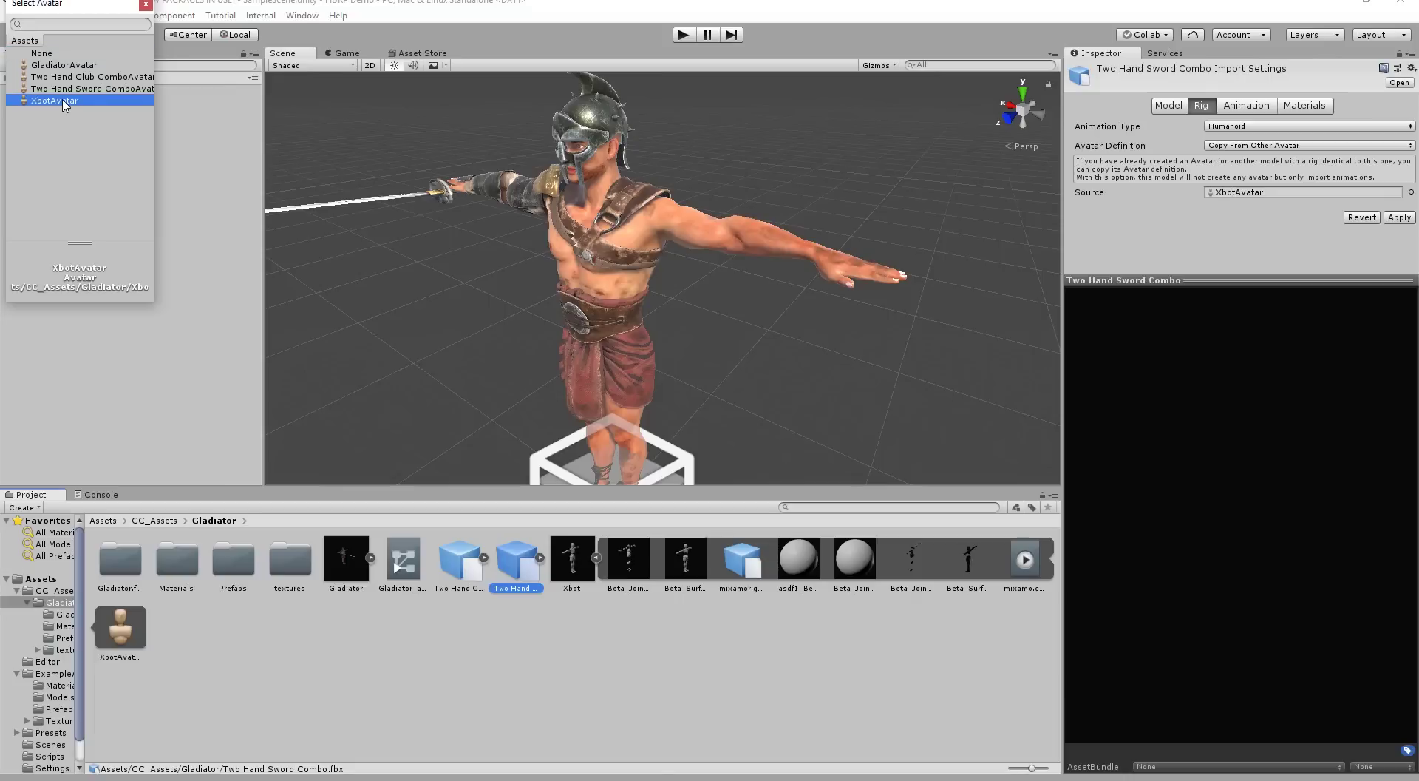
pyautogui.doubleClick(65, 102)
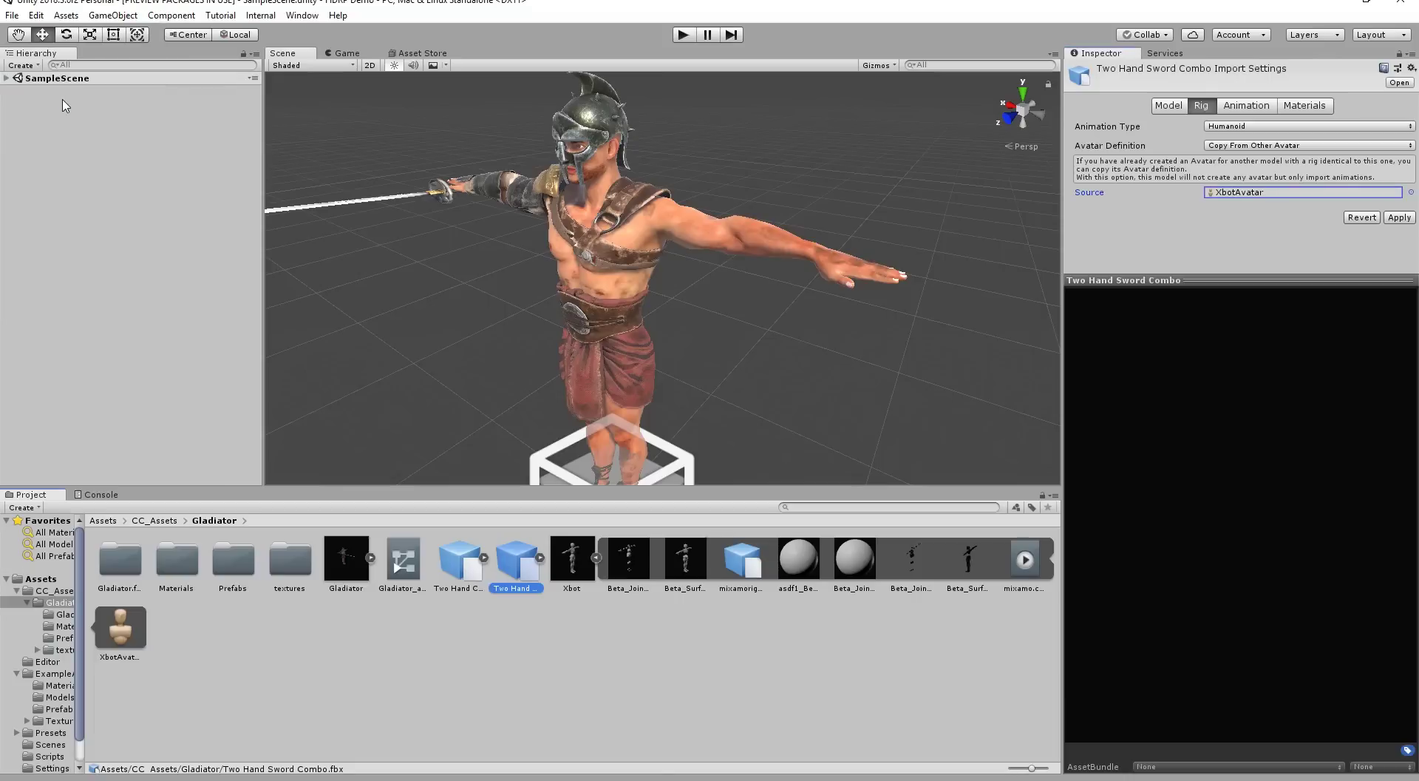
pyautogui.click(1409, 217)
# Set the Two Hand Club Combo rig to Humanoid, copying its avatar definition from XbotAvatar, and apply the change
pyautogui.click(463, 576)
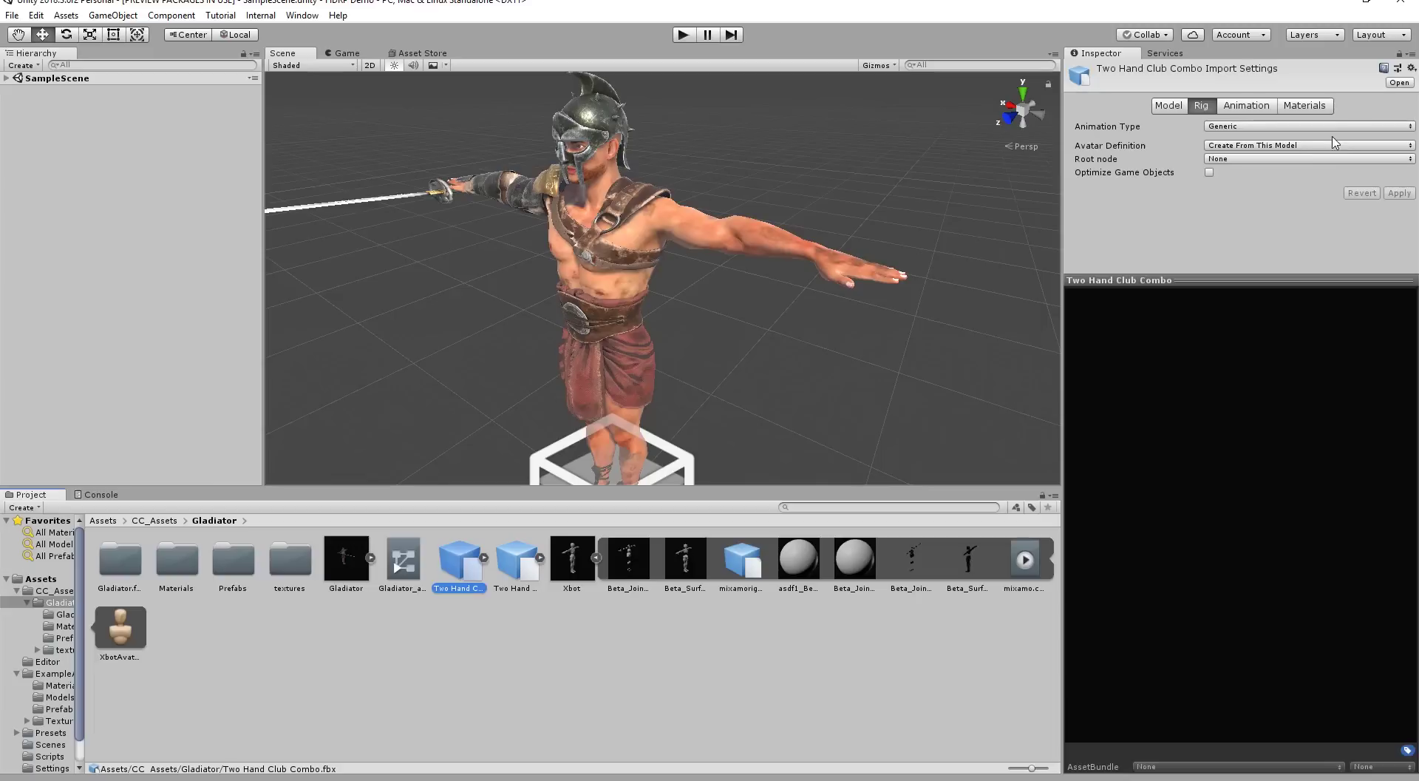
pyautogui.click(1295, 126)
pyautogui.click(1252, 191)
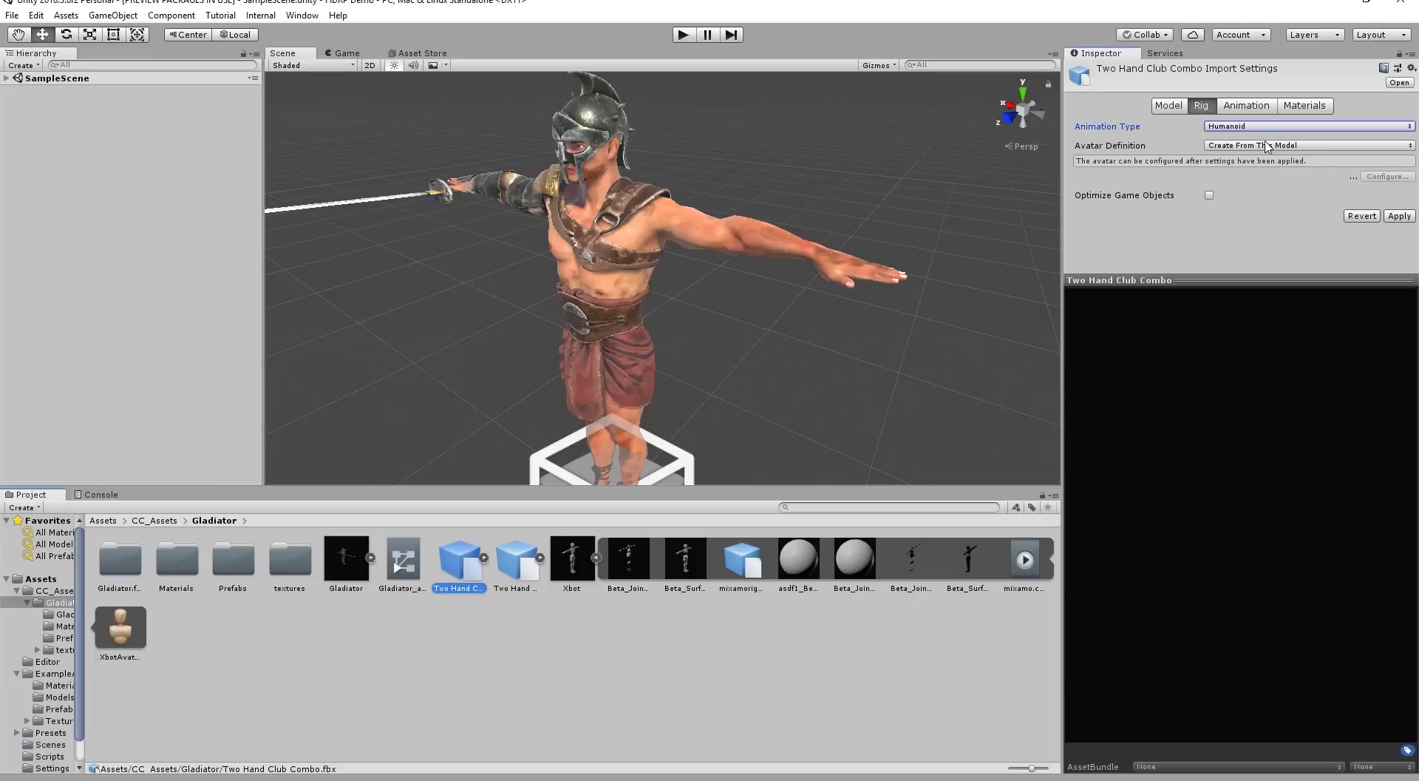
pyautogui.click(1267, 146)
pyautogui.click(1260, 178)
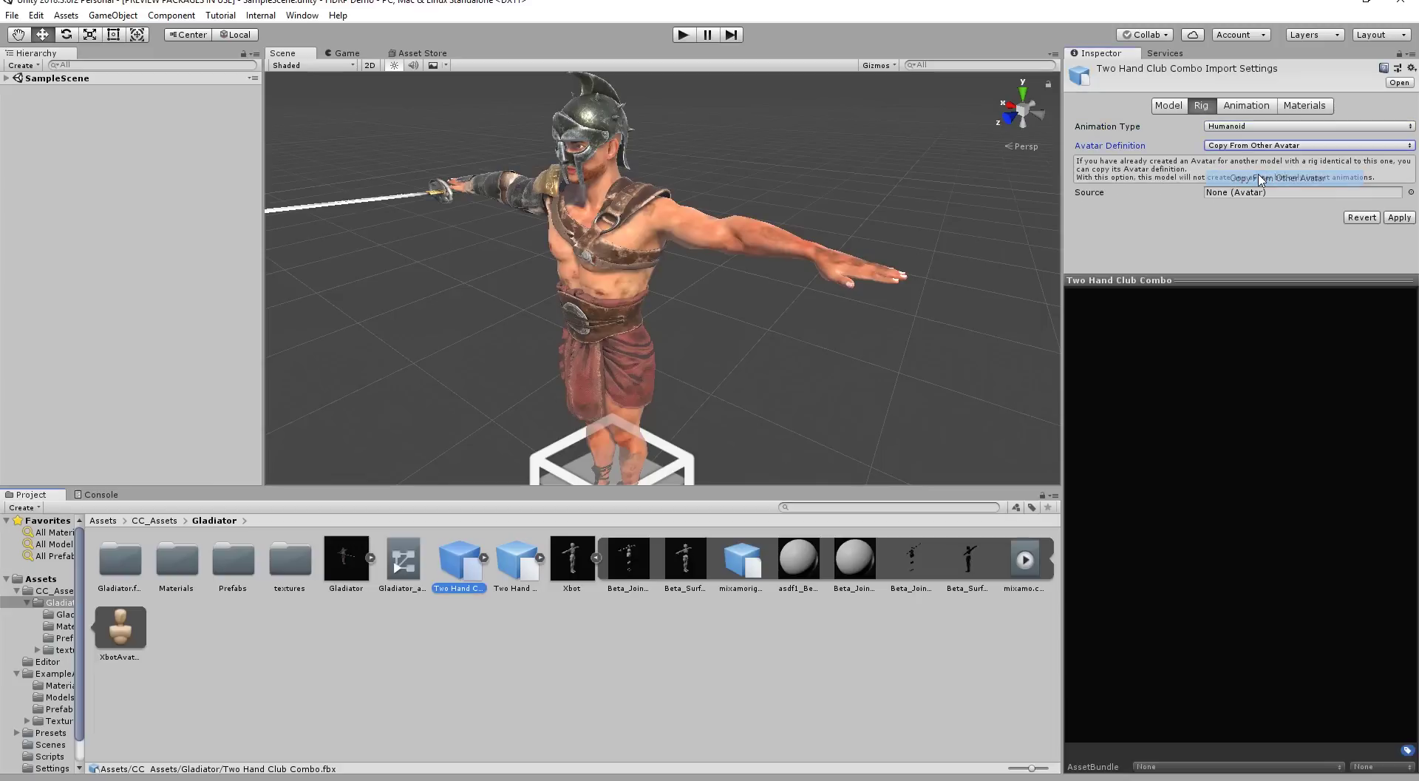
pyautogui.click(1410, 192)
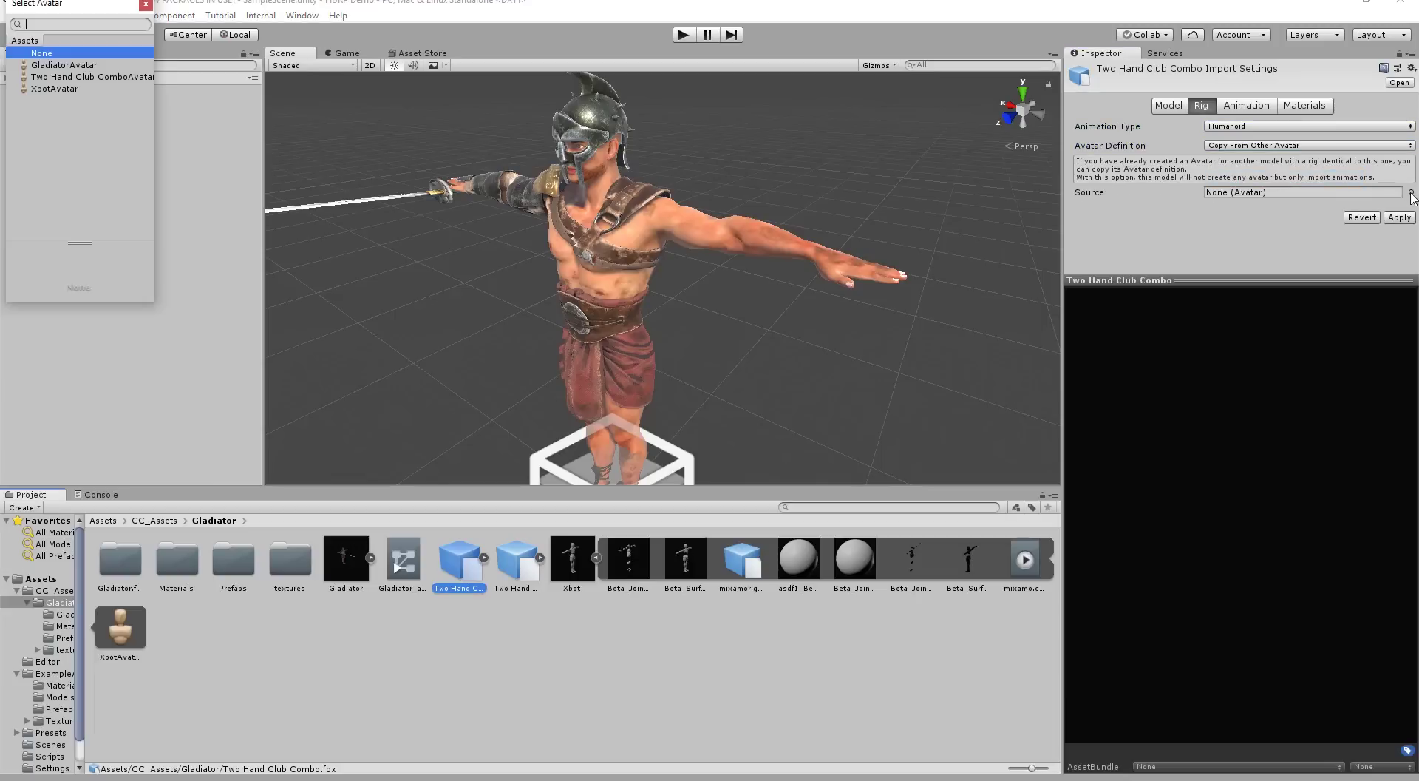
pyautogui.doubleClick(55, 90)
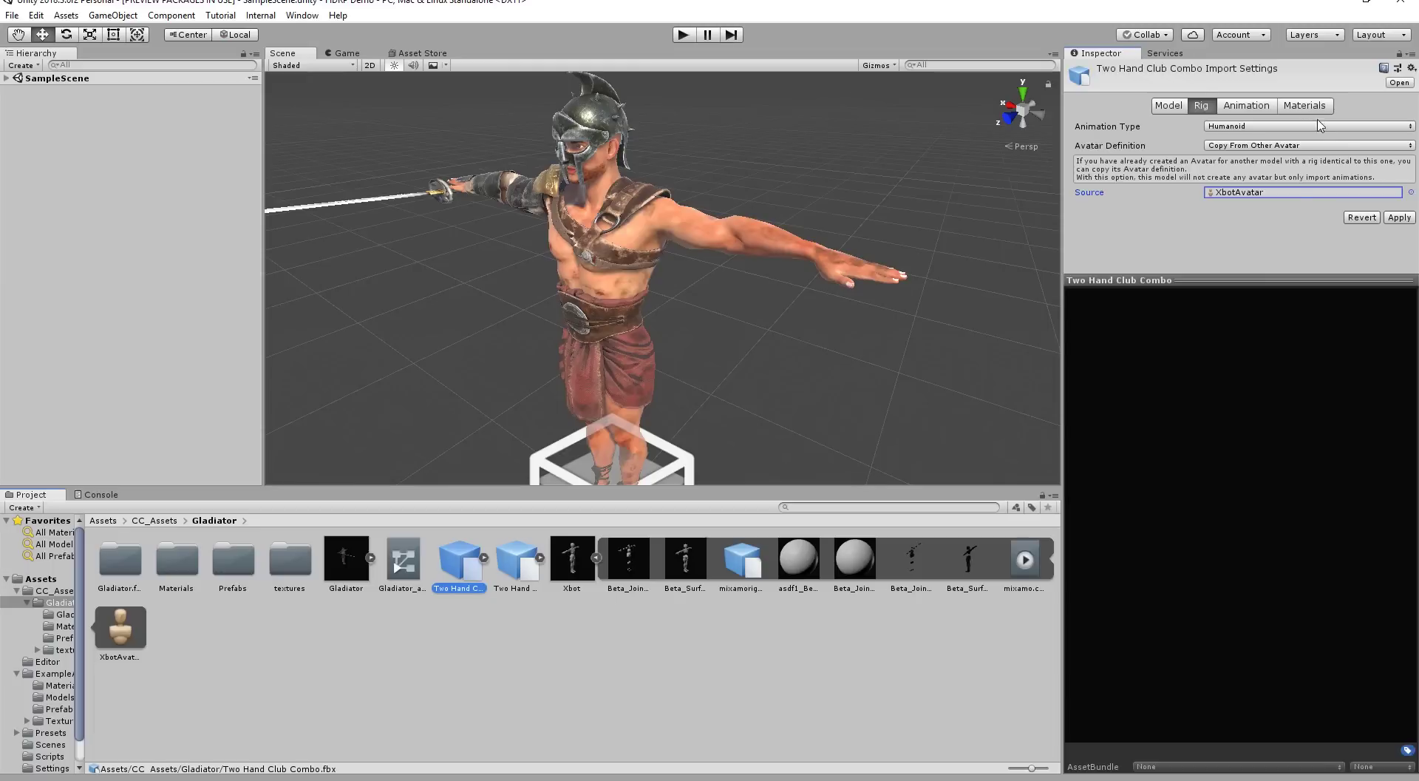
pyautogui.click(1398, 217)
# Open the Gladiator_animator controller and add the Two Hand Club Combo and Two Hand Sword Combo animations as states in its Base Layer
pyautogui.click(429, 584)
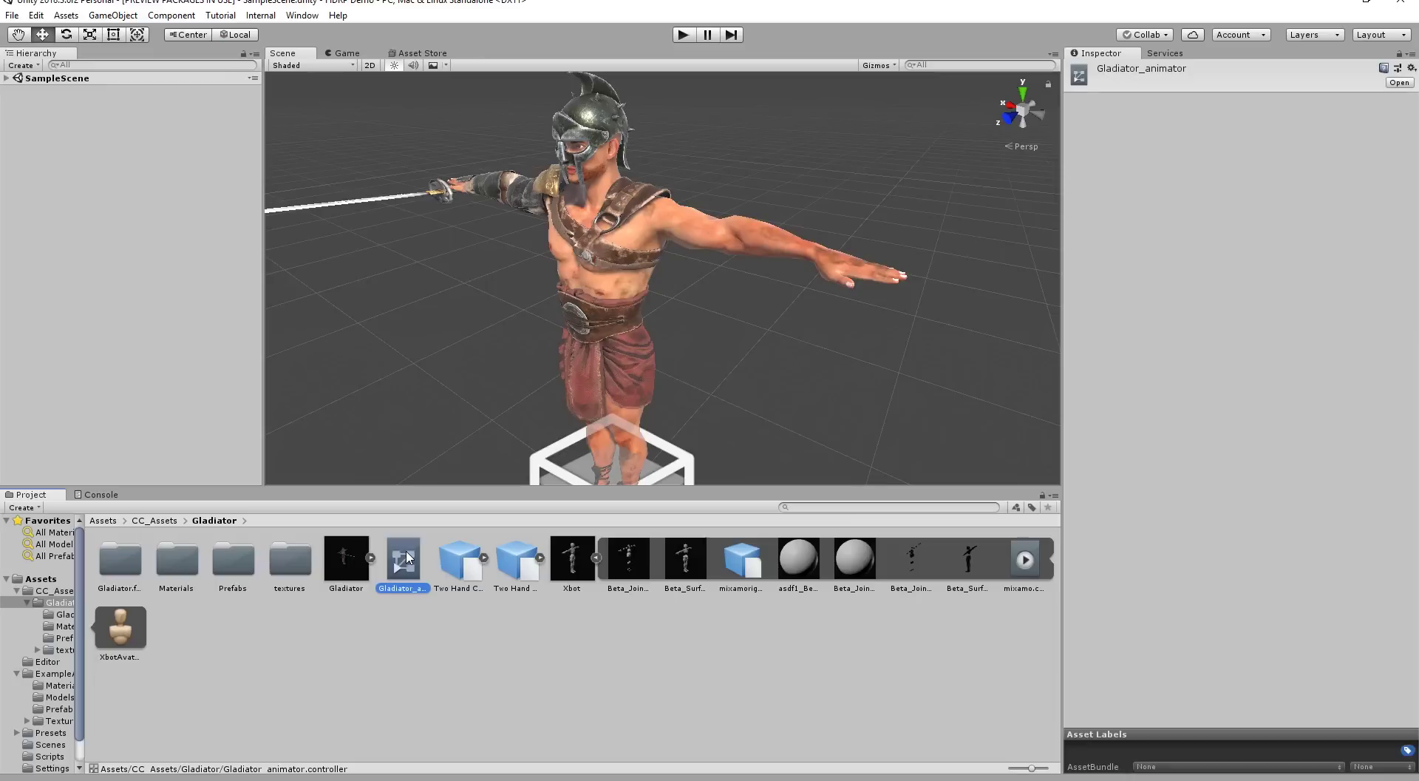
pyautogui.doubleClick(406, 559)
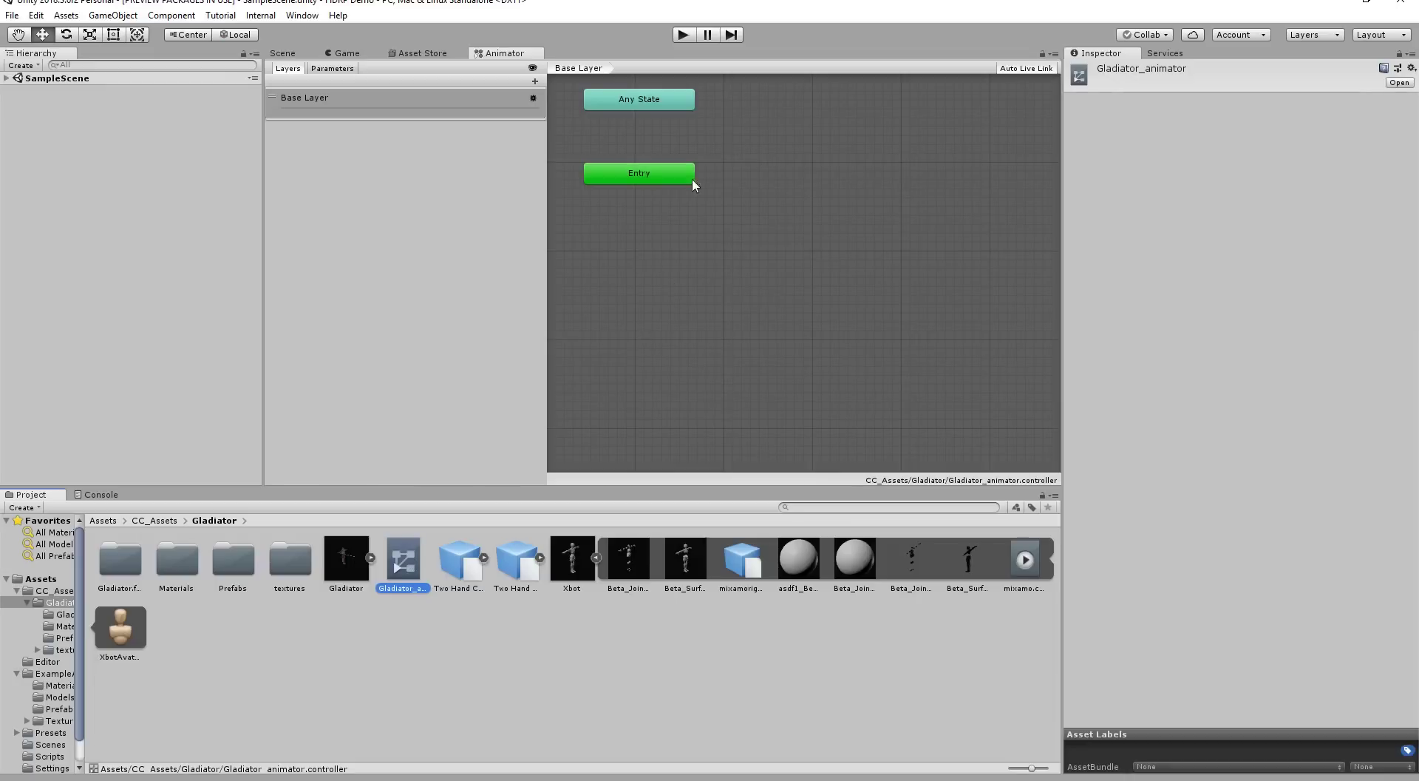
pyautogui.click(532, 642)
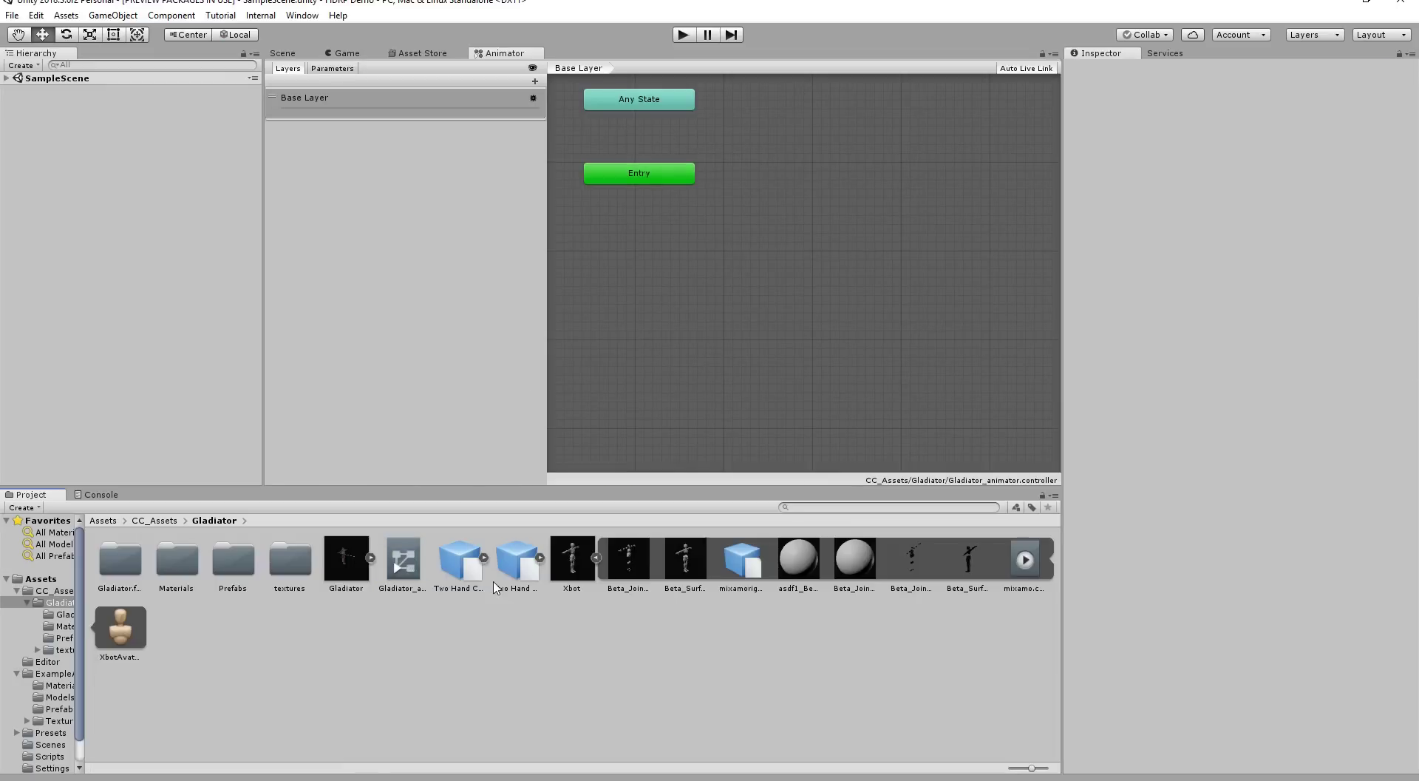
pyautogui.click(462, 566)
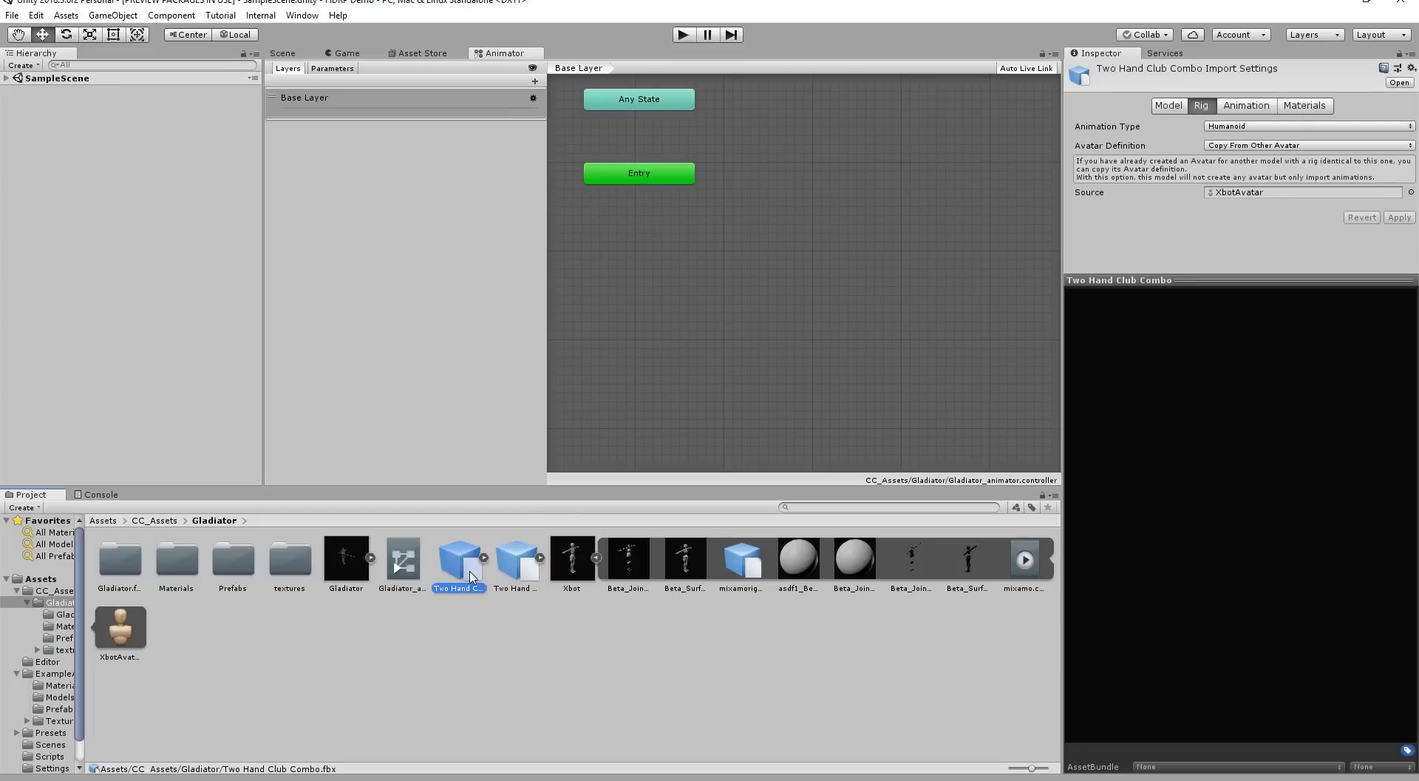
pyautogui.moveTo(471, 575); pyautogui.dragTo(771, 180)
pyautogui.moveTo(800, 123); pyautogui.dragTo(788, 142)
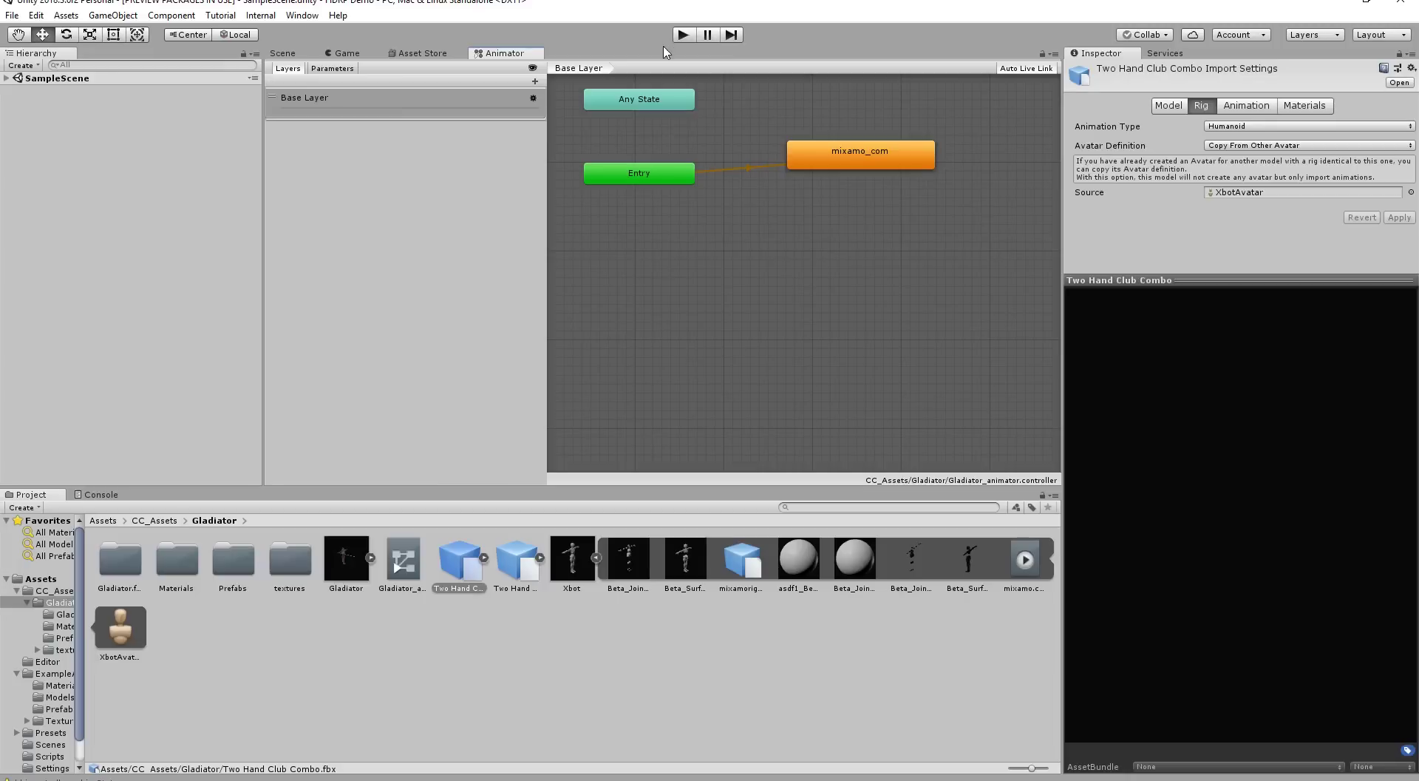
pyautogui.moveTo(513, 574); pyautogui.dragTo(672, 427)
pyautogui.moveTo(829, 253); pyautogui.dragTo(830, 253)
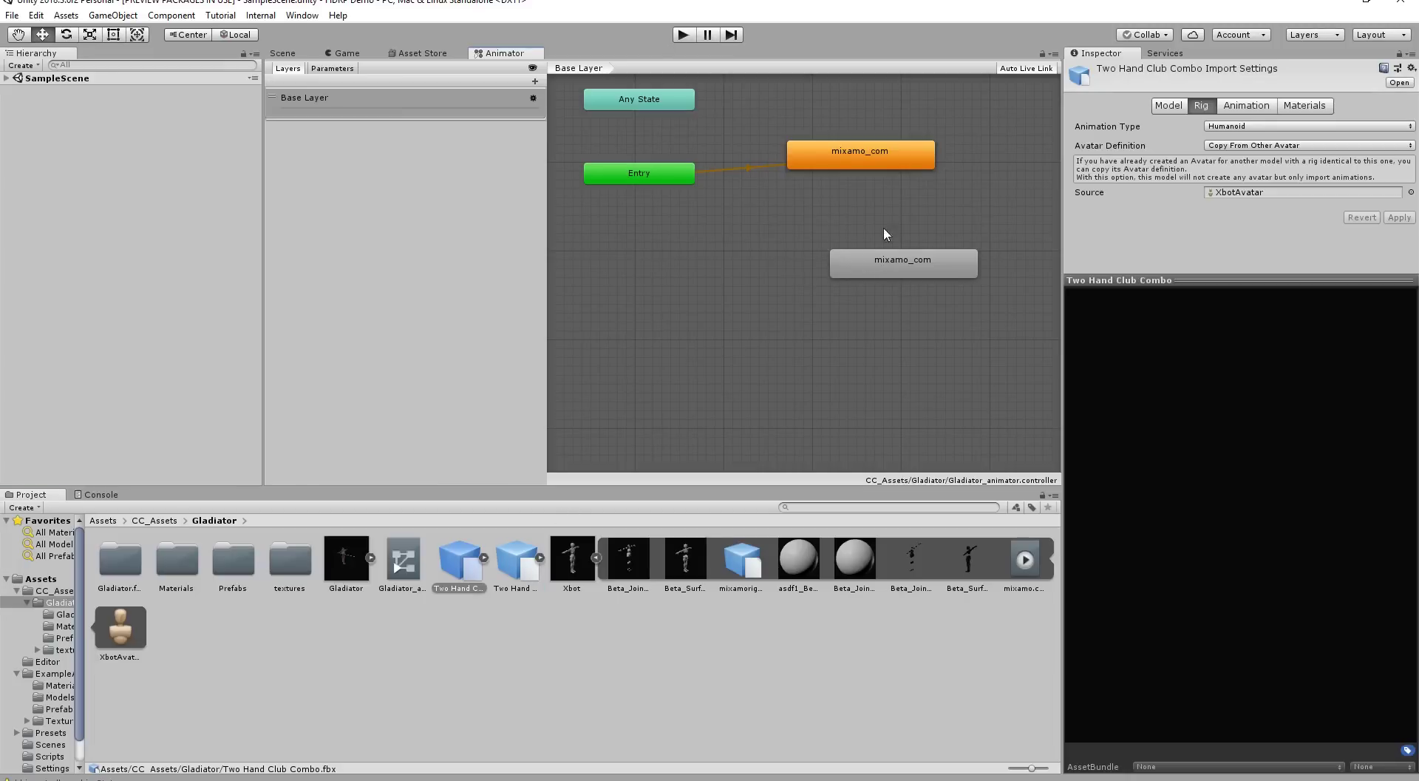
# Rename the default state holding the club animation to "2-hand Club Combo"
pyautogui.doubleClick(884, 158)
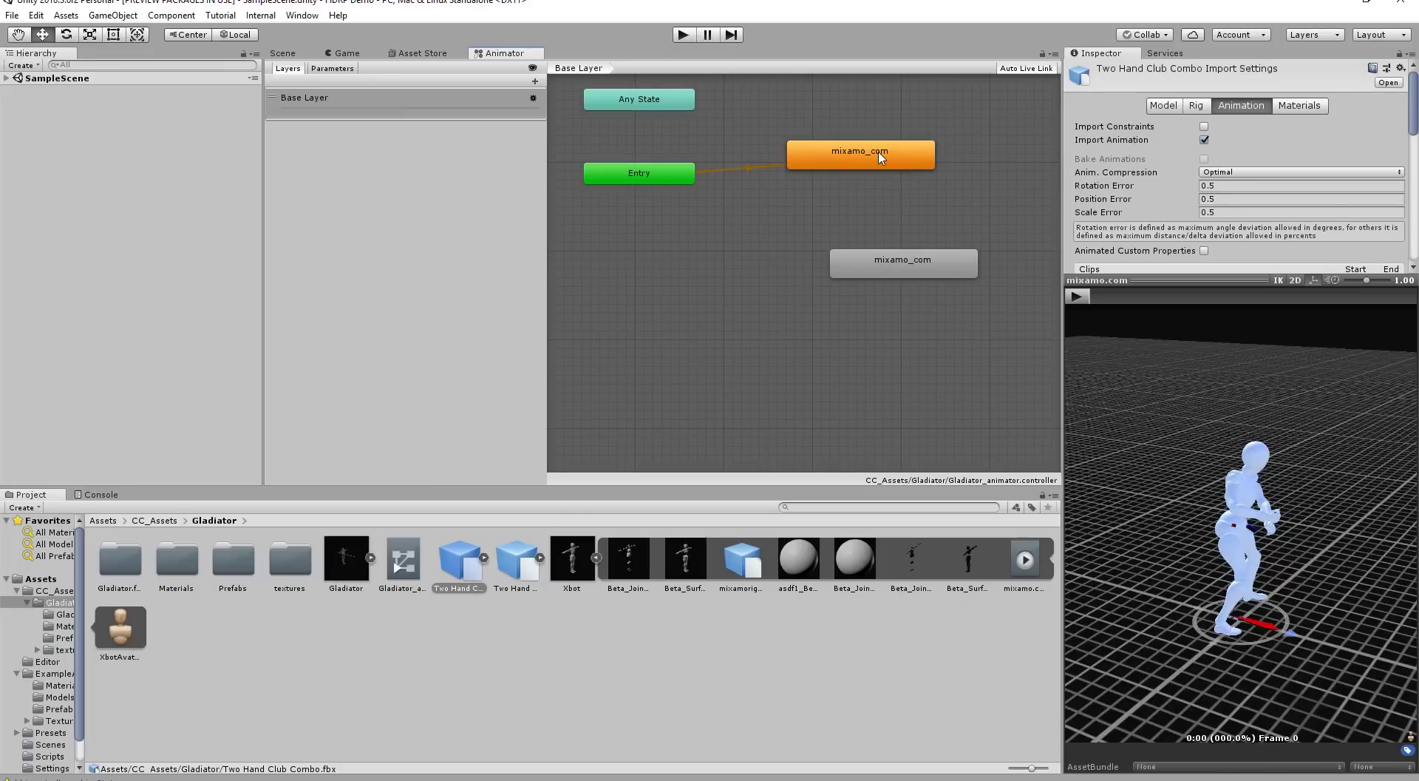
pyautogui.click(861, 157)
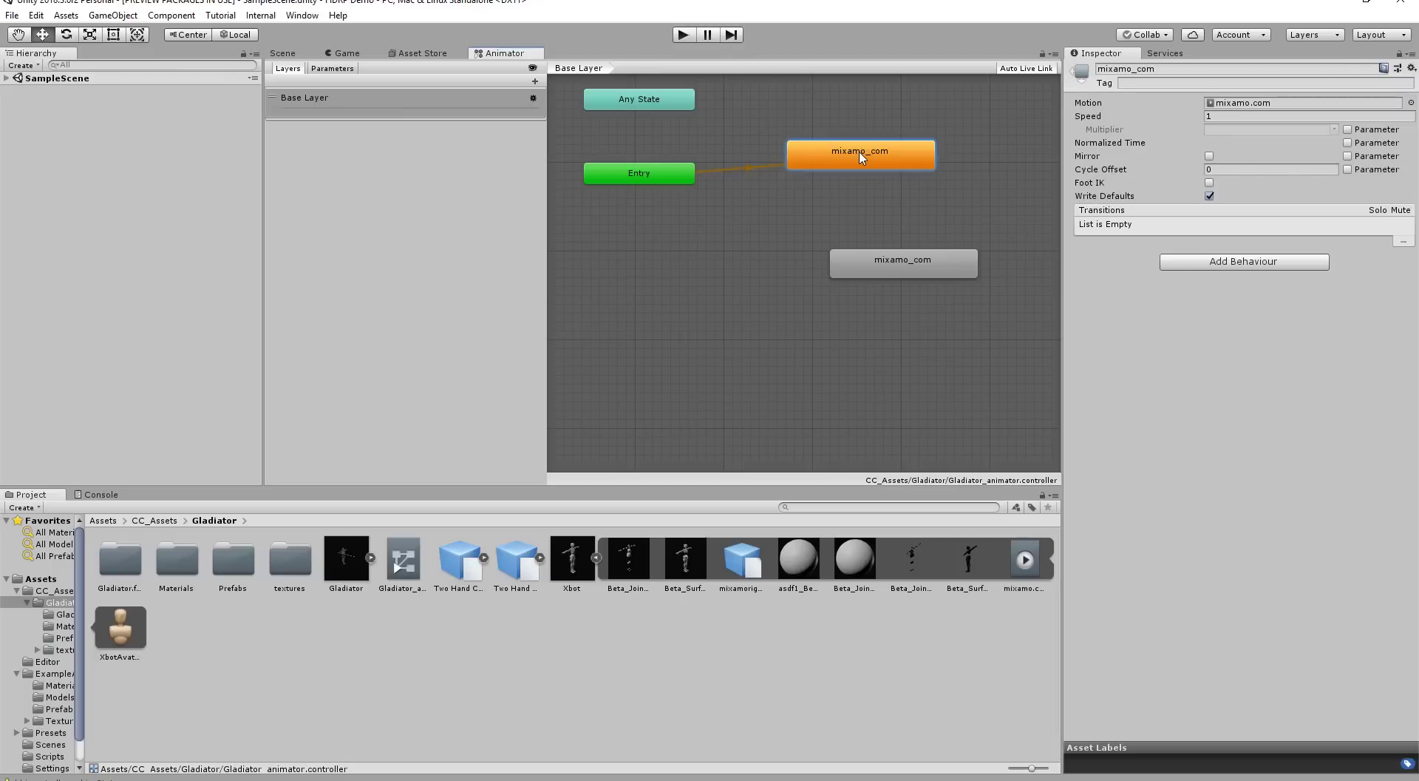
pyautogui.click(1176, 68)
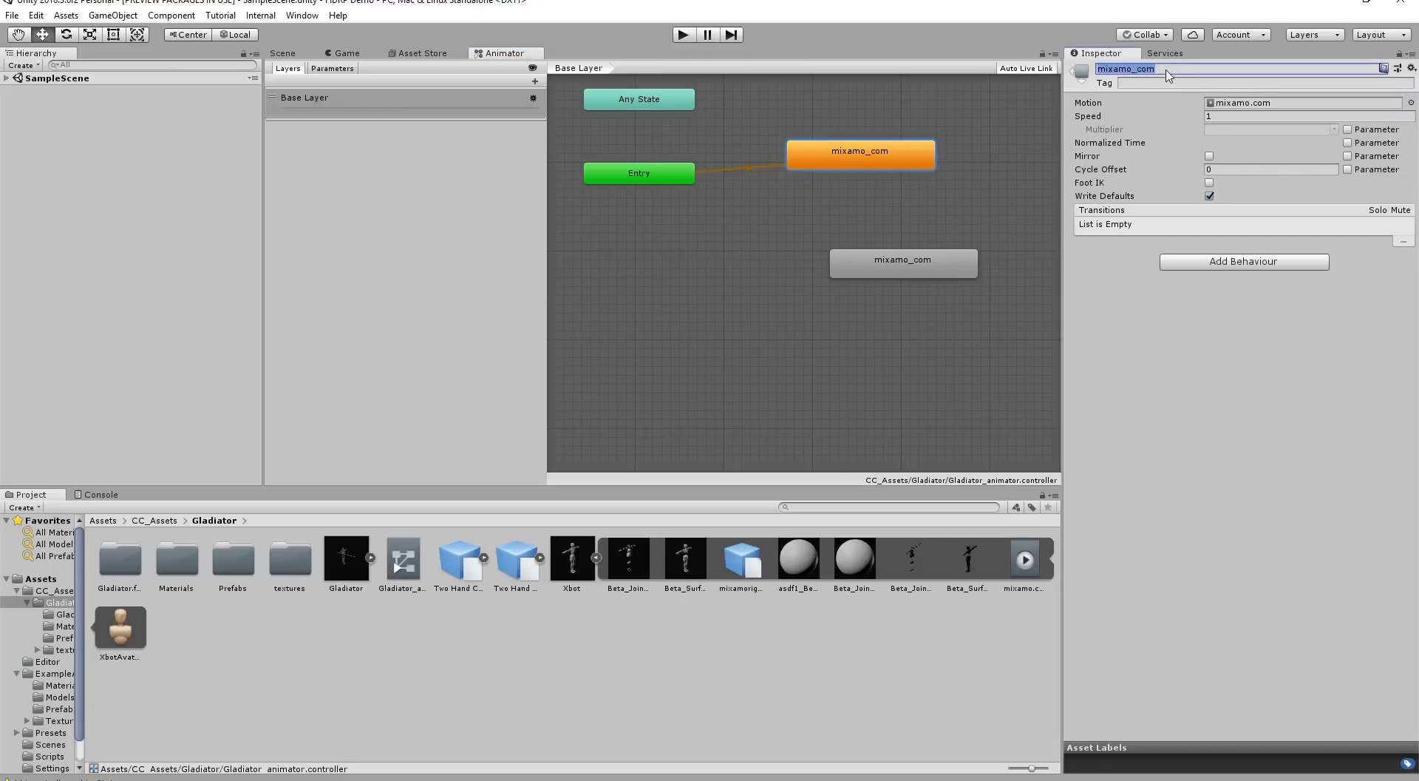
pyautogui.write('2-')
pyautogui.write('hand')
pyautogui.write('and Club Combo')
pyautogui.press('Return')
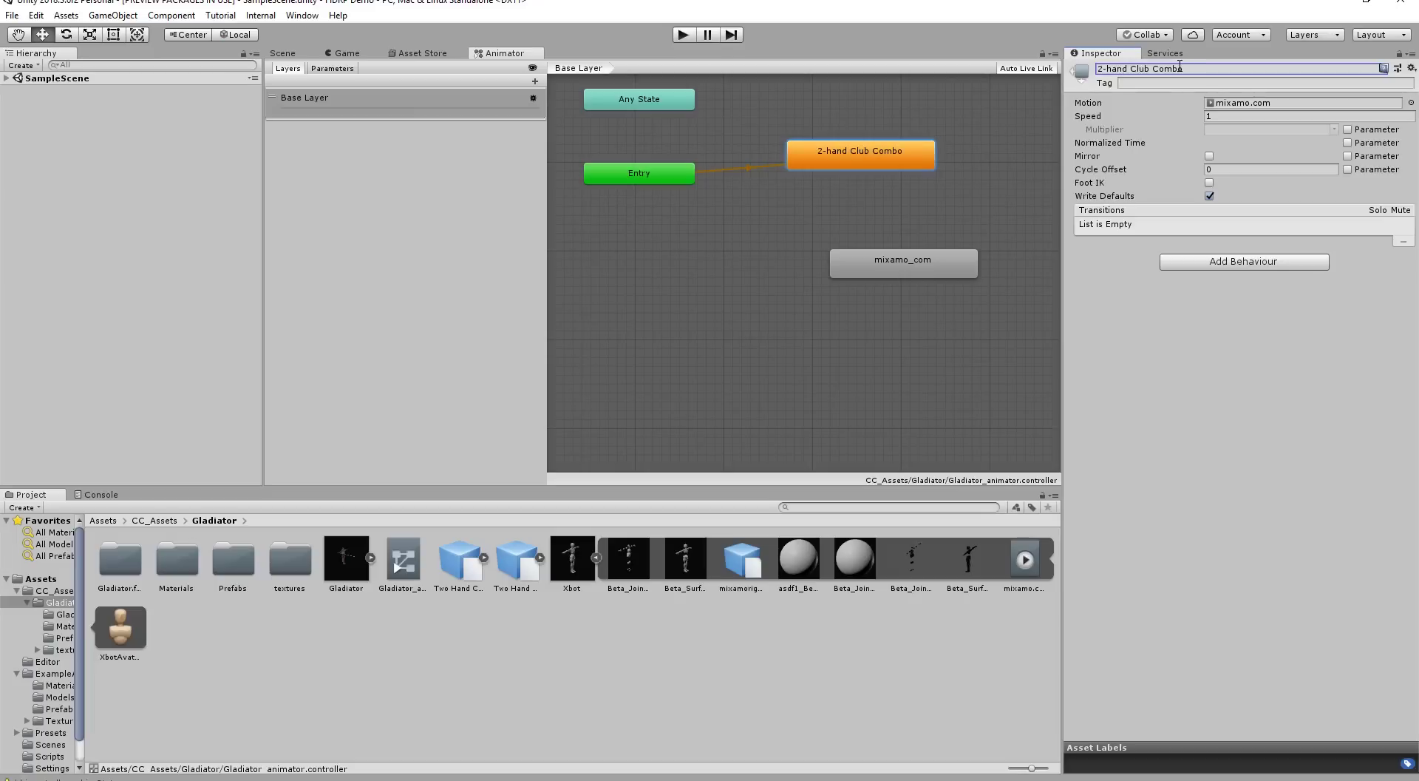
# Rename the remaining mixamo_com state to "2-hand Sword Combo" and place it directly below the club state
pyautogui.click(925, 260)
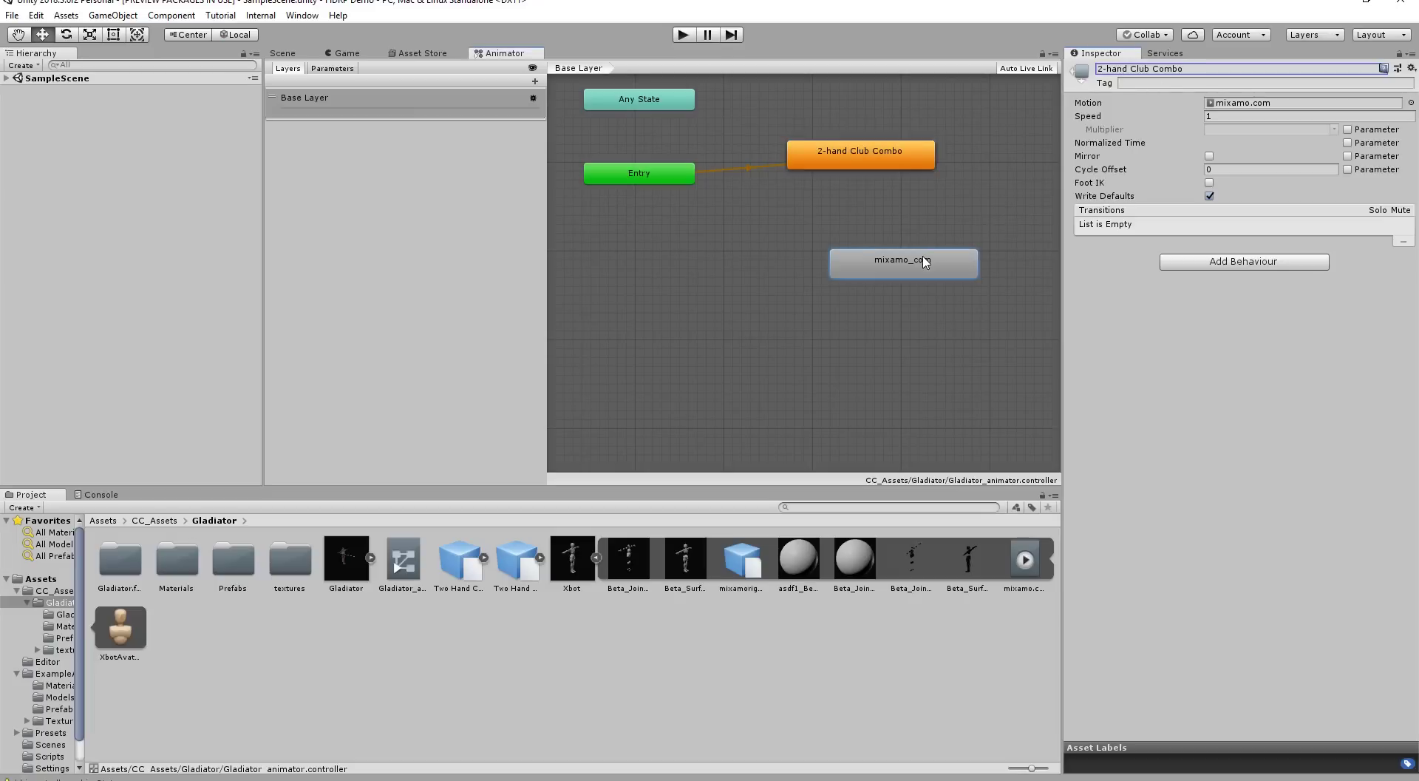
pyautogui.doubleClick(918, 266)
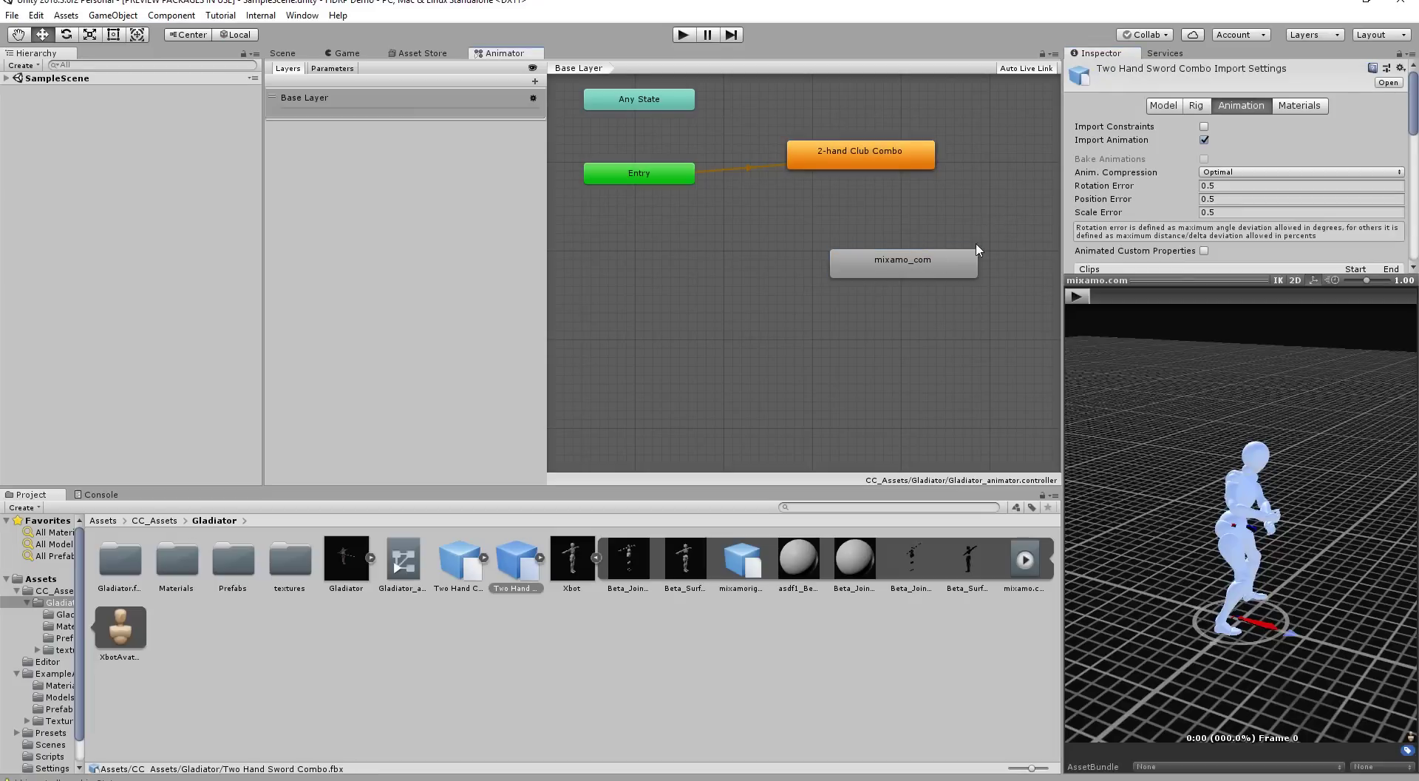
pyautogui.click(908, 266)
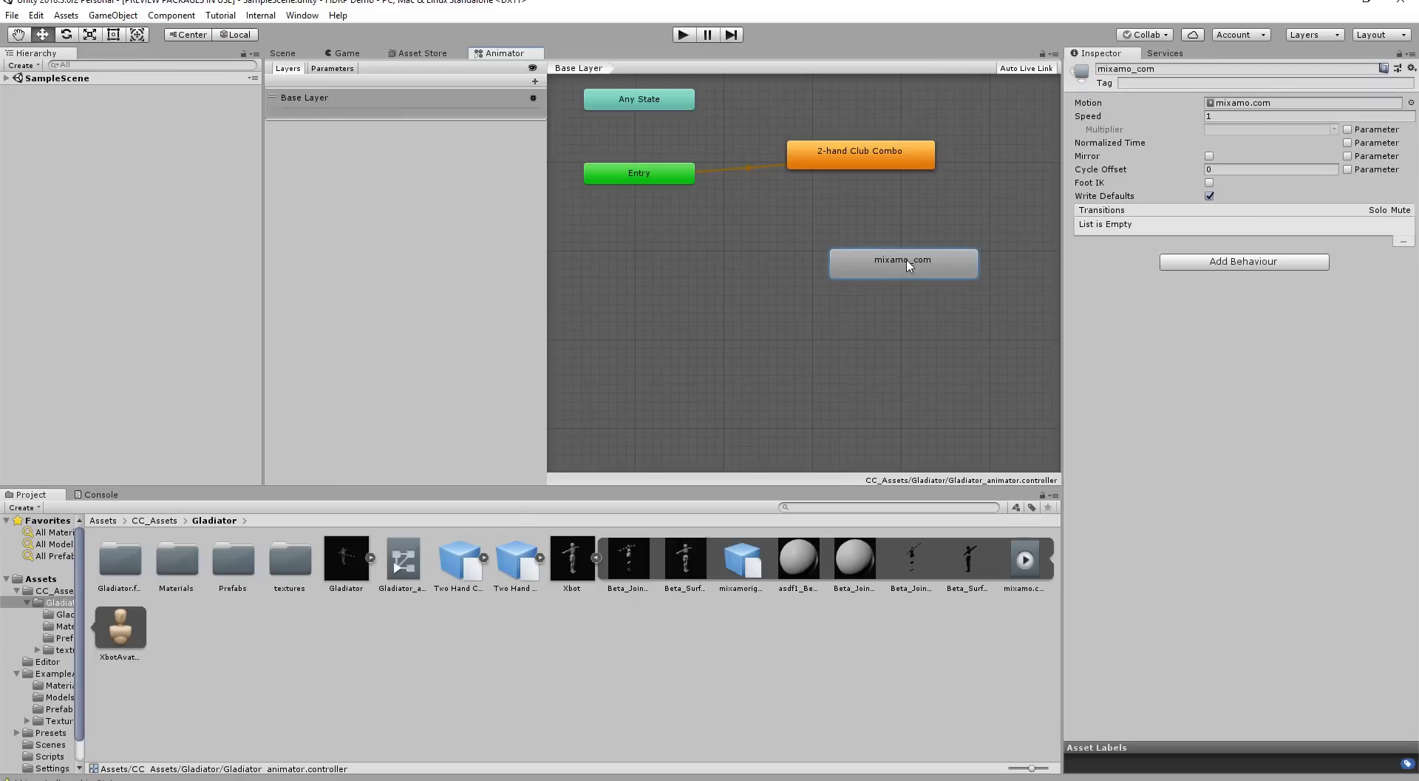
pyautogui.click(1175, 68)
pyautogui.write('2-hand')
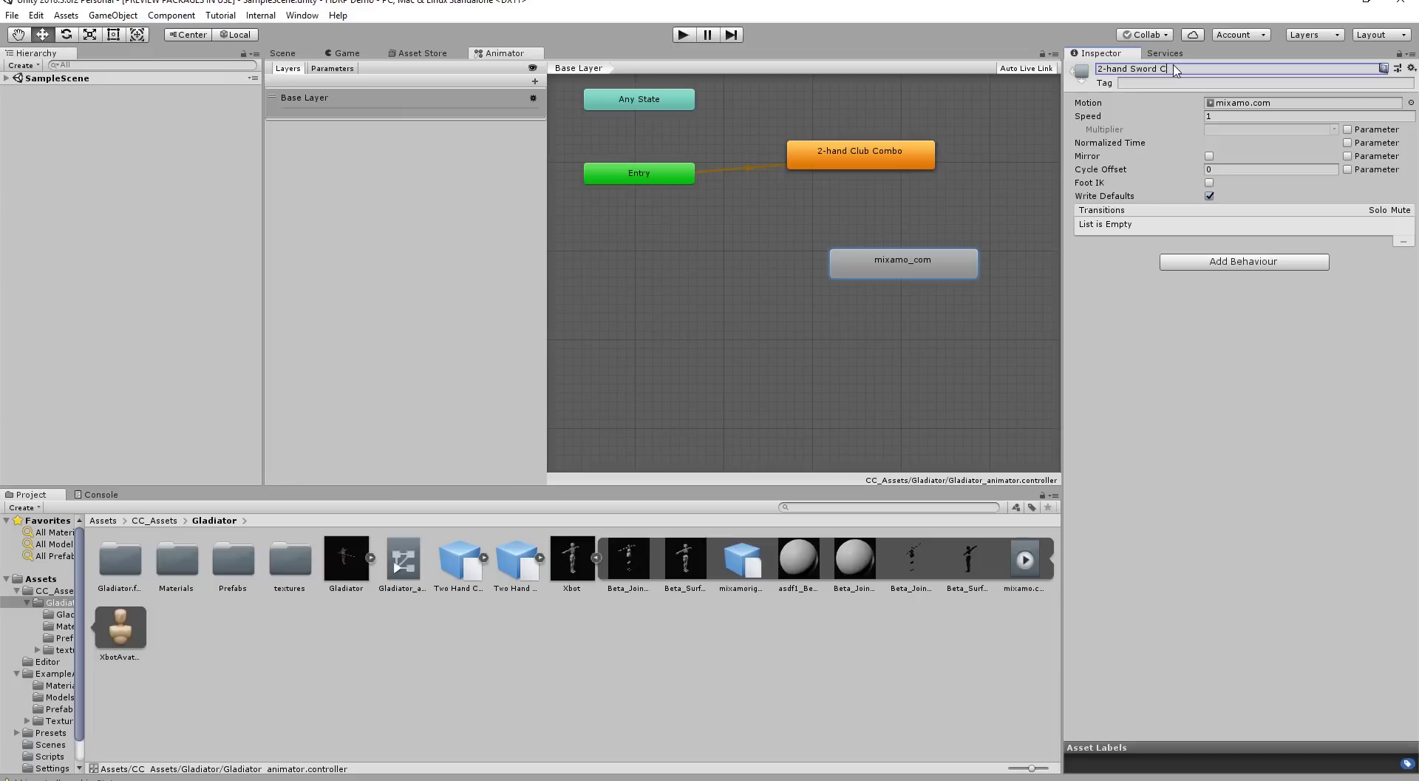
pyautogui.write('Sword Combo')
pyautogui.press('Return')
pyautogui.moveTo(902, 270); pyautogui.dragTo(867, 264)
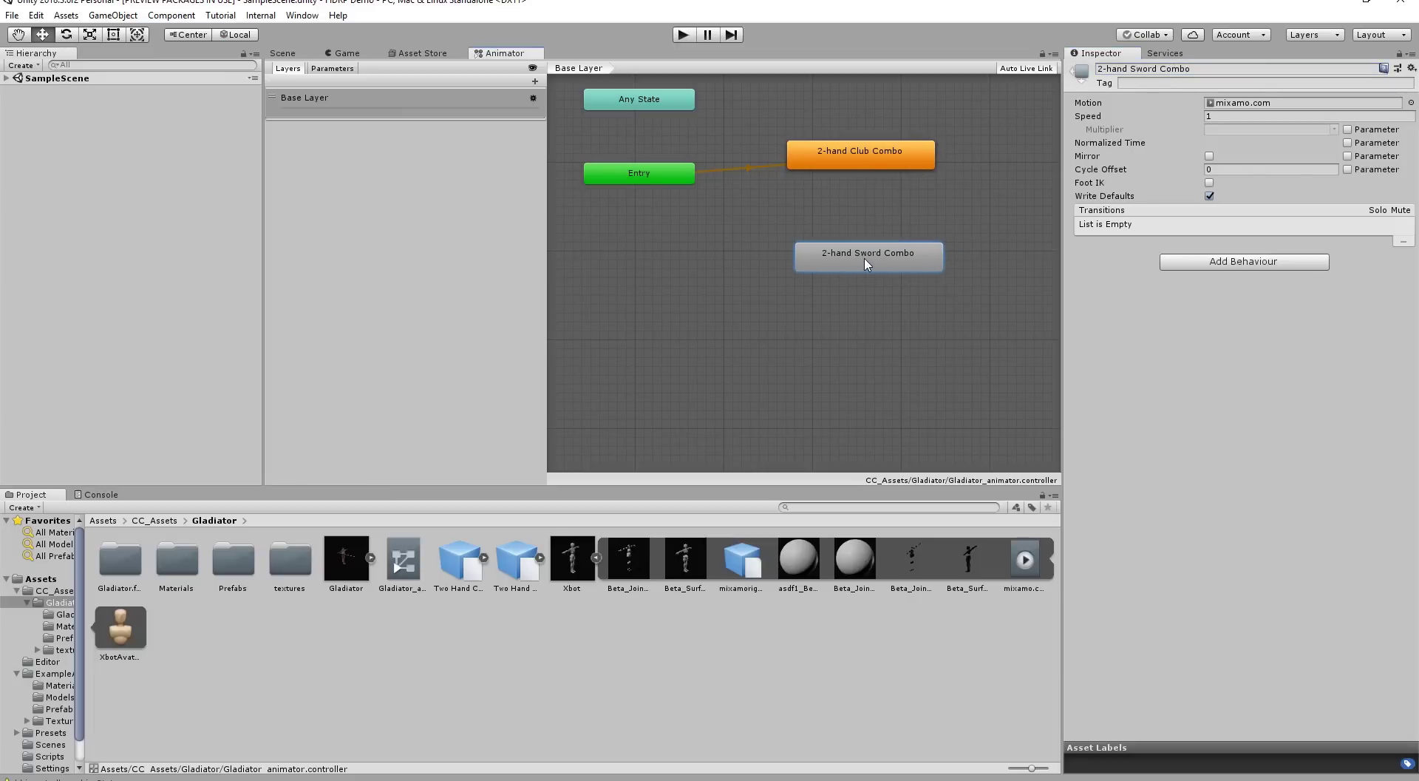
# Make transitions in both directions between the 2-hand Club Combo and 2-hand Sword Combo states
pyautogui.click(850, 162)
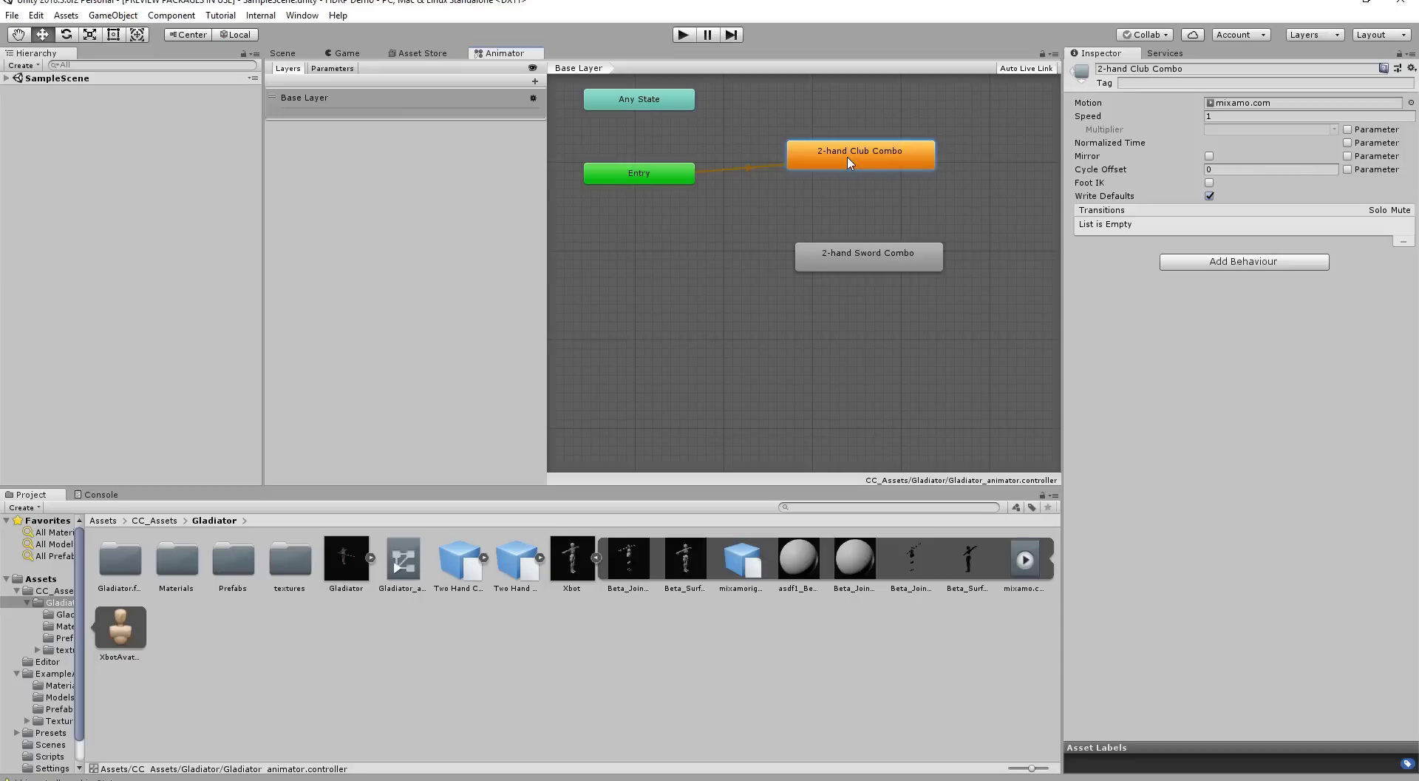
pyautogui.rightClick(849, 162)
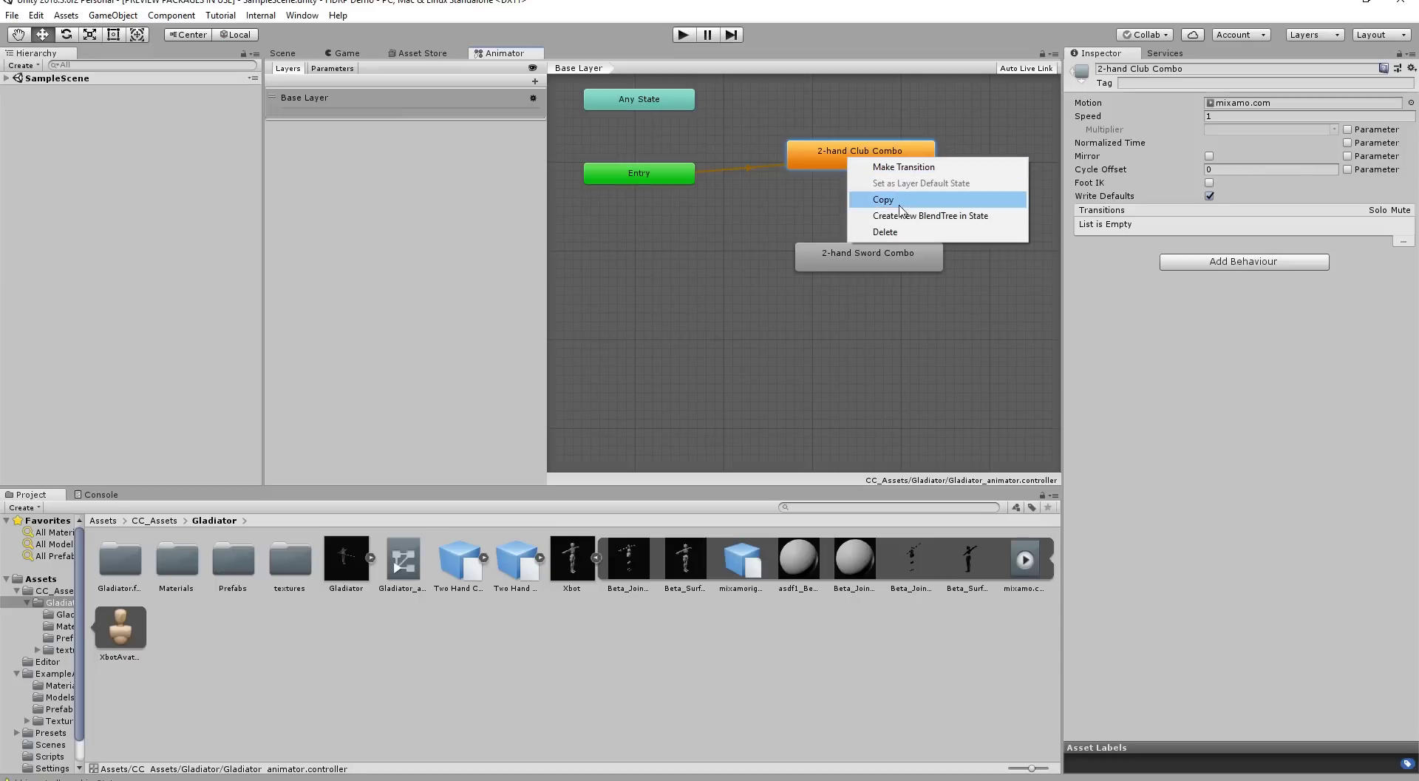
pyautogui.click(903, 167)
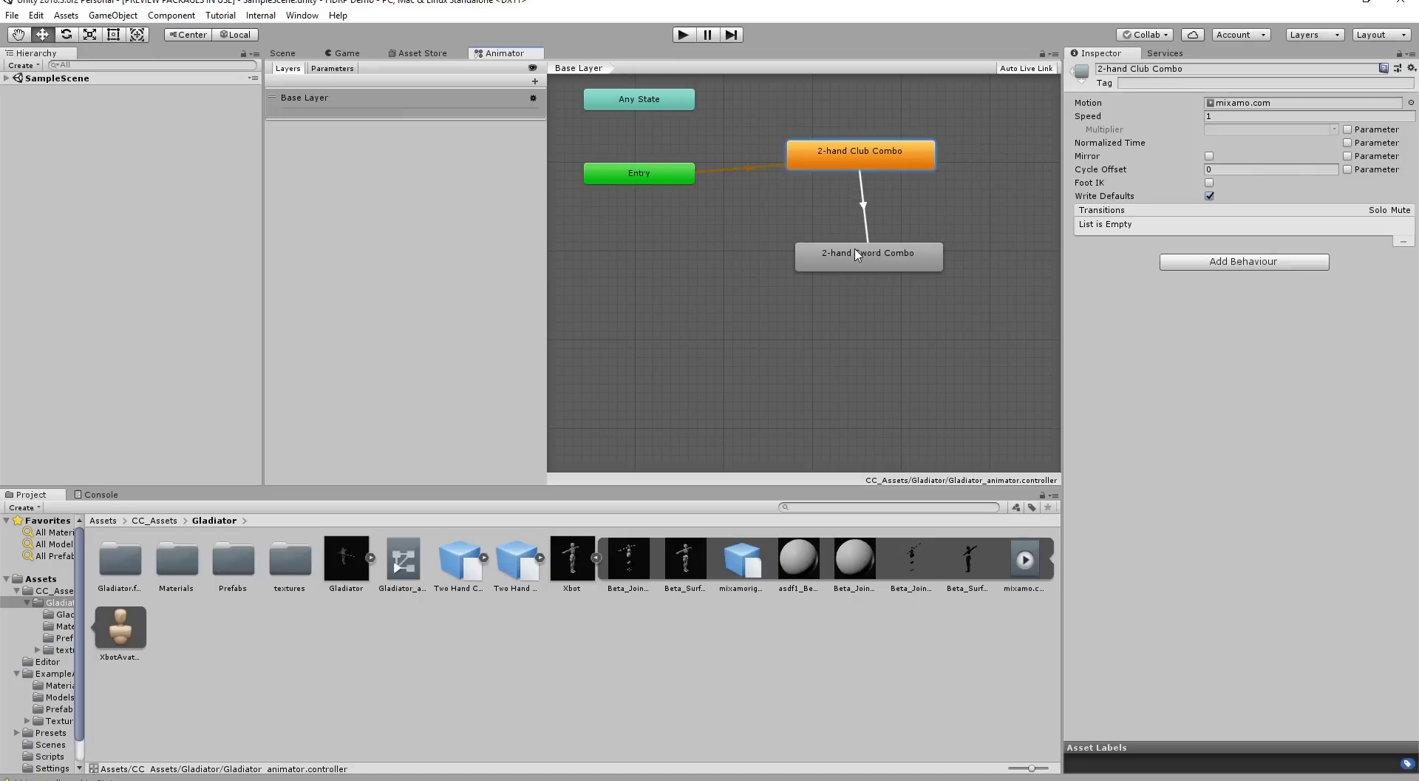
pyautogui.click(887, 259)
pyautogui.click(894, 262)
pyautogui.rightClick(894, 263)
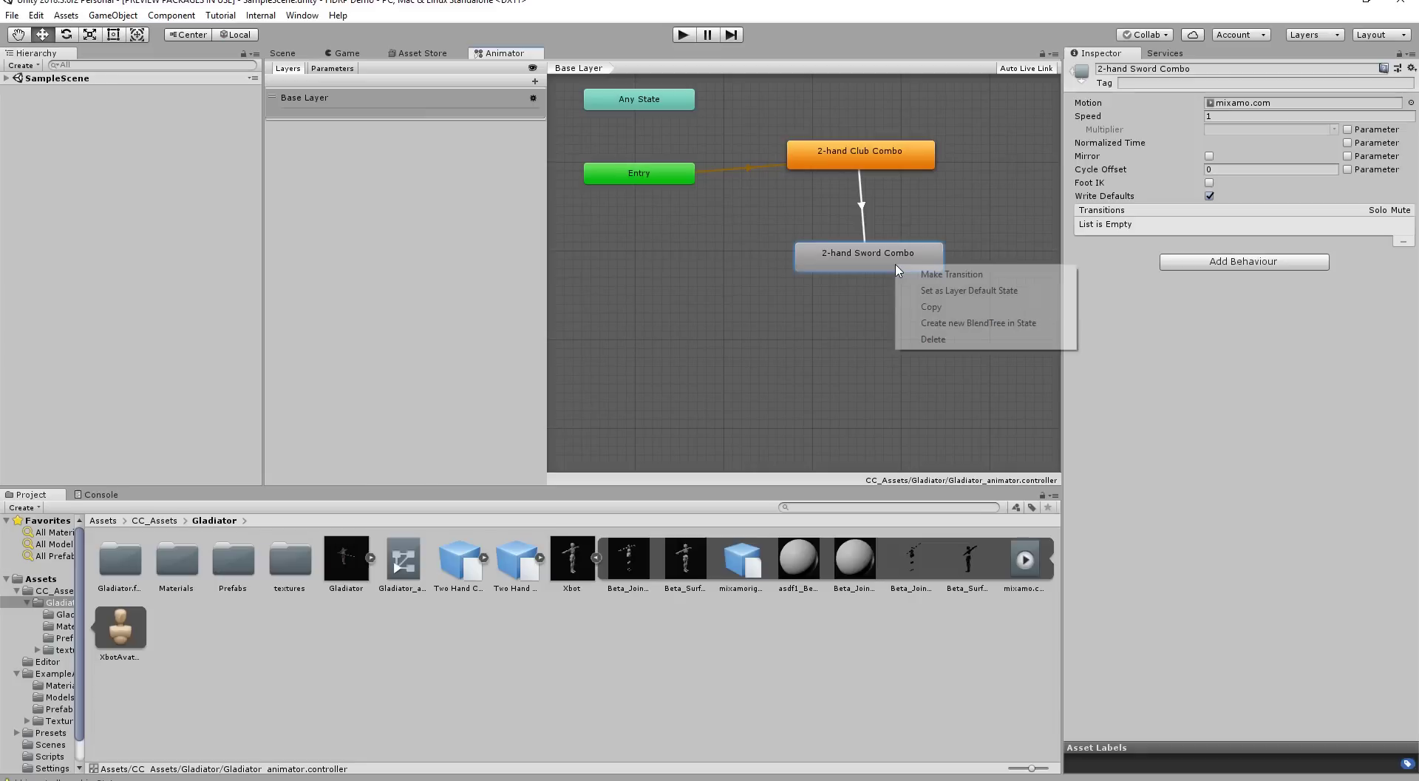
pyautogui.click(940, 274)
pyautogui.click(896, 150)
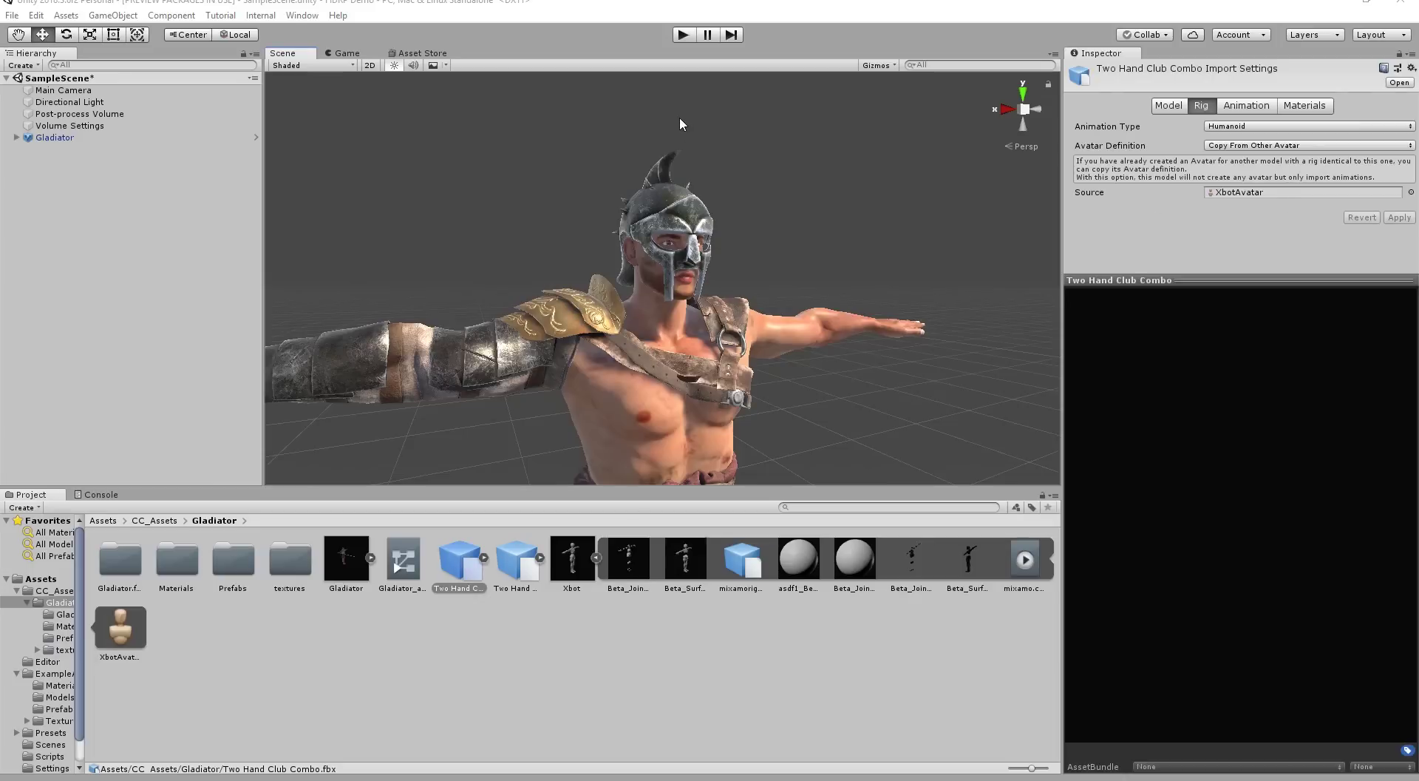
# Play the scene, pause it mid-animation to examine the gladiator's face and mouth up close in the Scene view, and stop playback
pyautogui.click(684, 40)
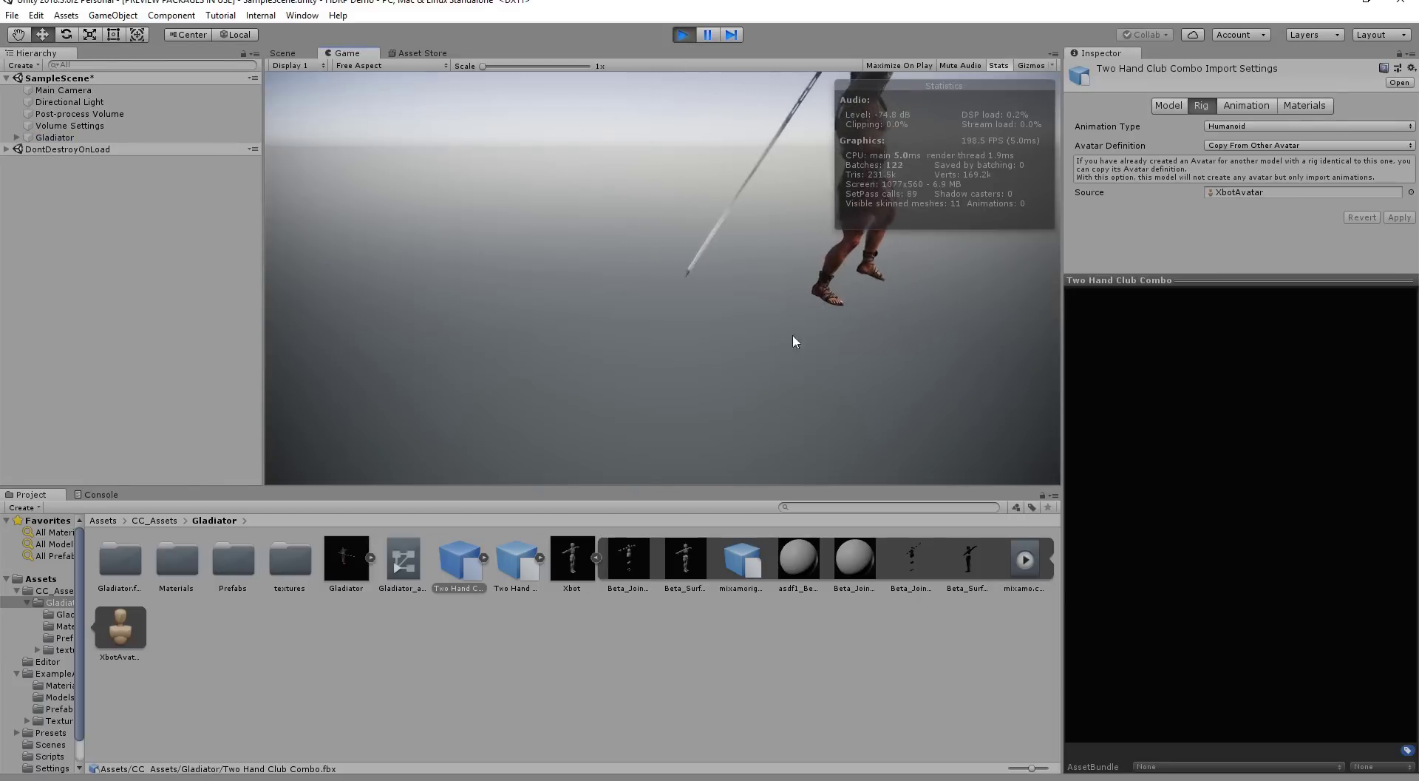
pyautogui.click(292, 53)
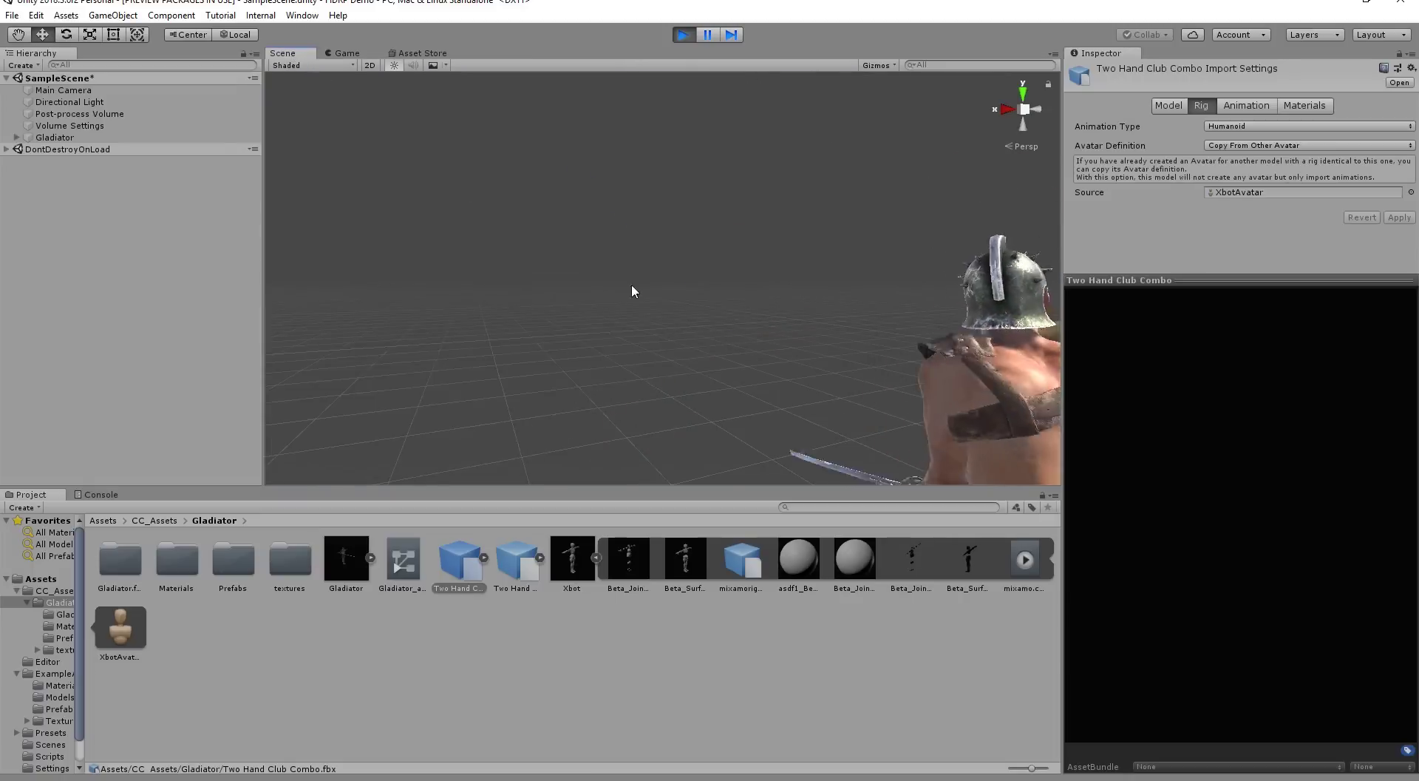
pyautogui.keyDown('alt'); pyautogui.moveTo(631, 283); pyautogui.dragTo(665, 303); pyautogui.keyUp('alt')
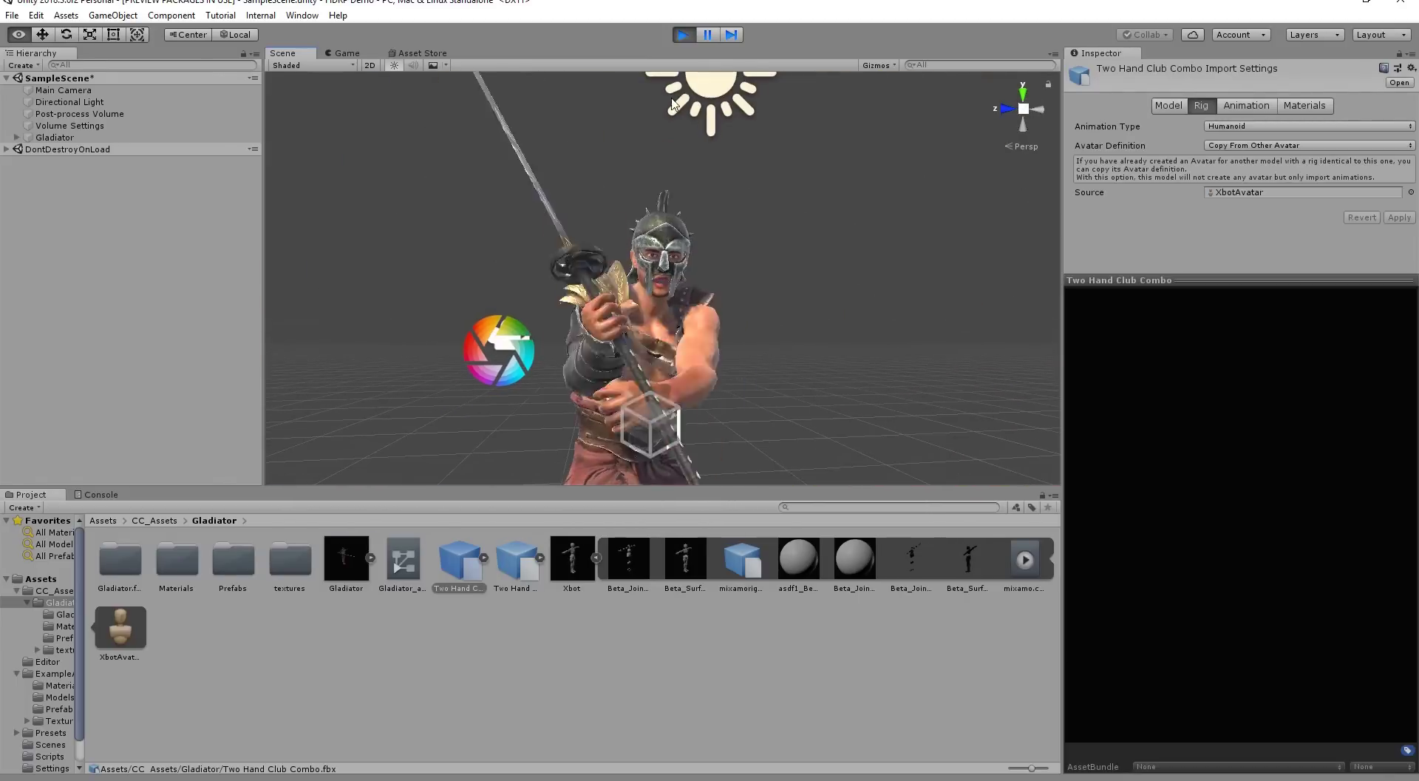
pyautogui.click(707, 36)
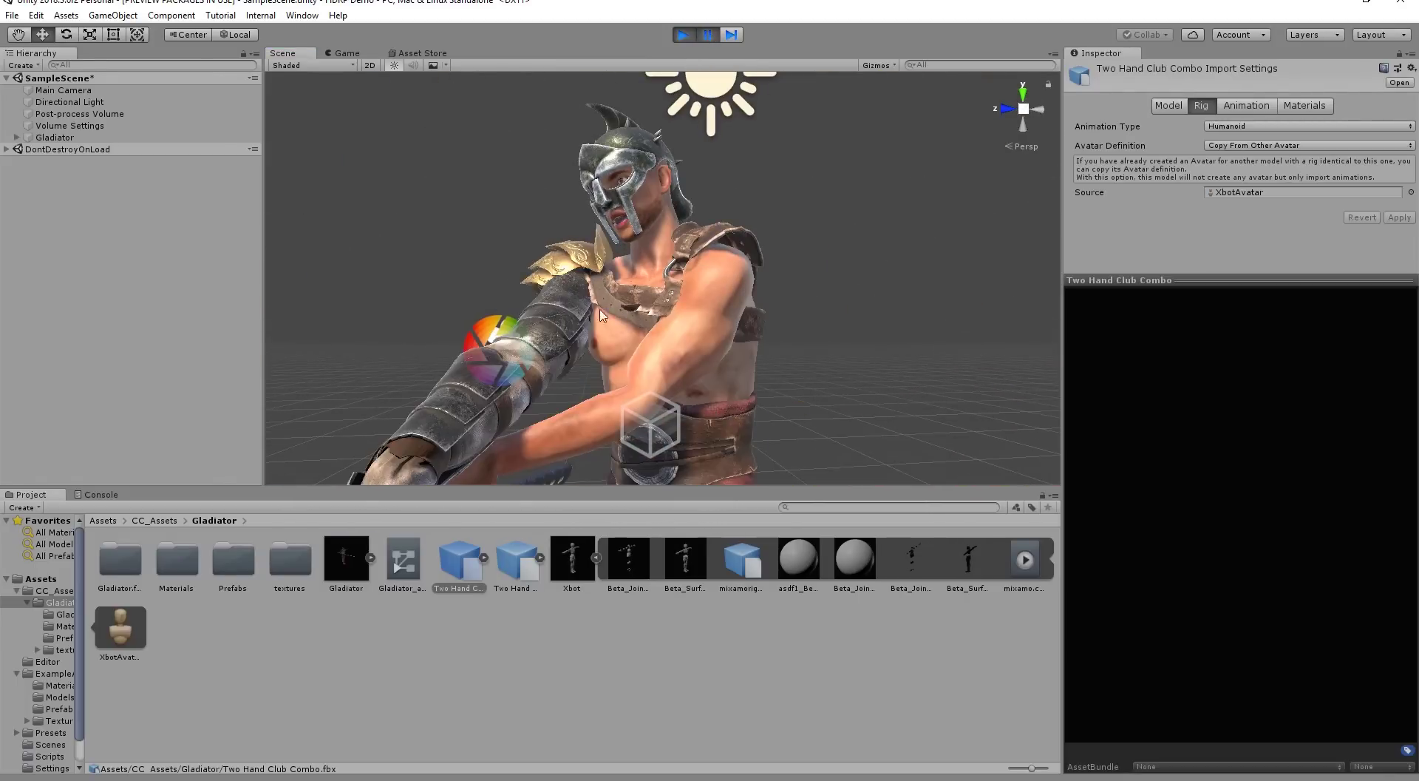
pyautogui.moveTo(589, 255)
pyautogui.keyDown('alt'); pyautogui.mouseDown()
pyautogui.moveTo(618, 231)
pyautogui.moveTo(609, 256)
pyautogui.mouseUp(); pyautogui.keyUp('alt')
pyautogui.keyDown('alt'); pyautogui.moveTo(728, 296); pyautogui.dragTo(872, 278, button='right'); pyautogui.keyUp('alt')
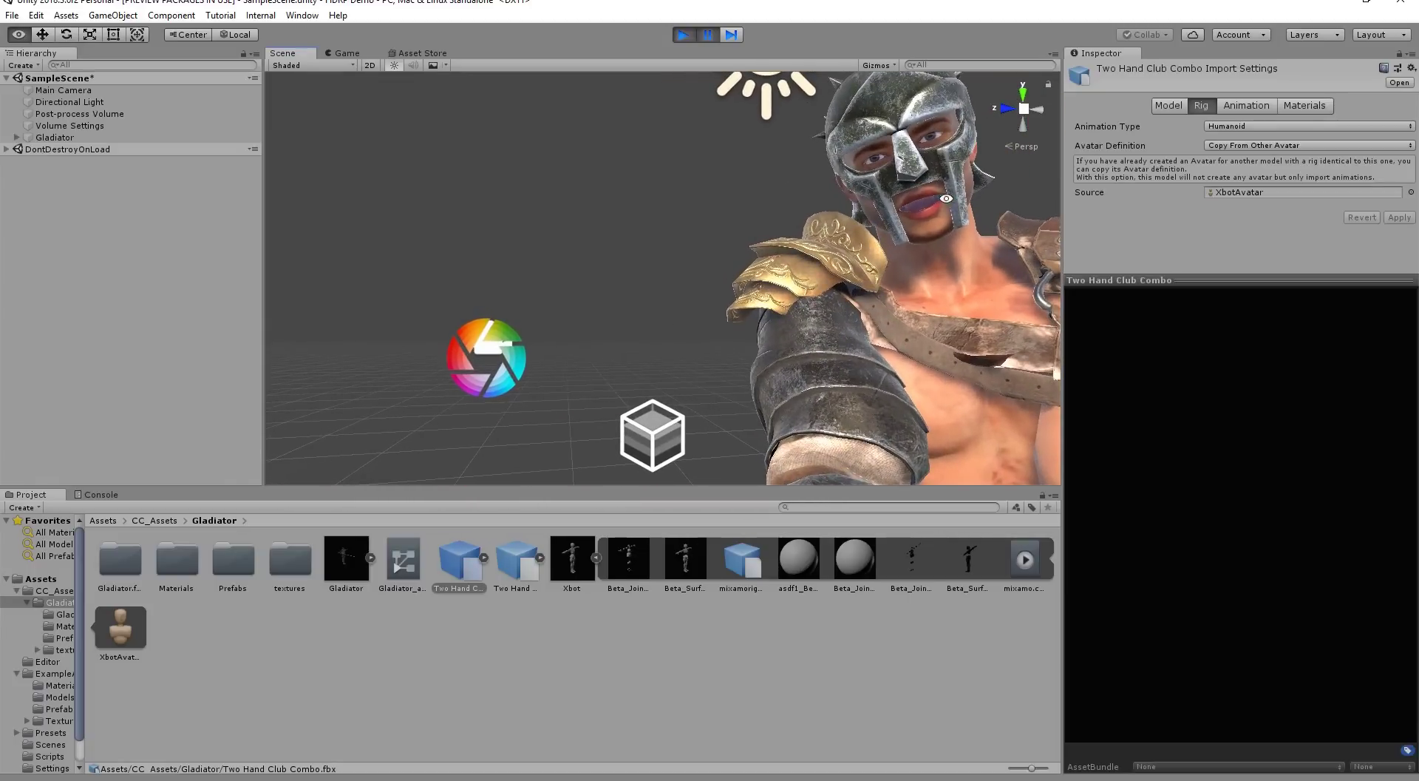
pyautogui.scroll(-5, 946, 198)
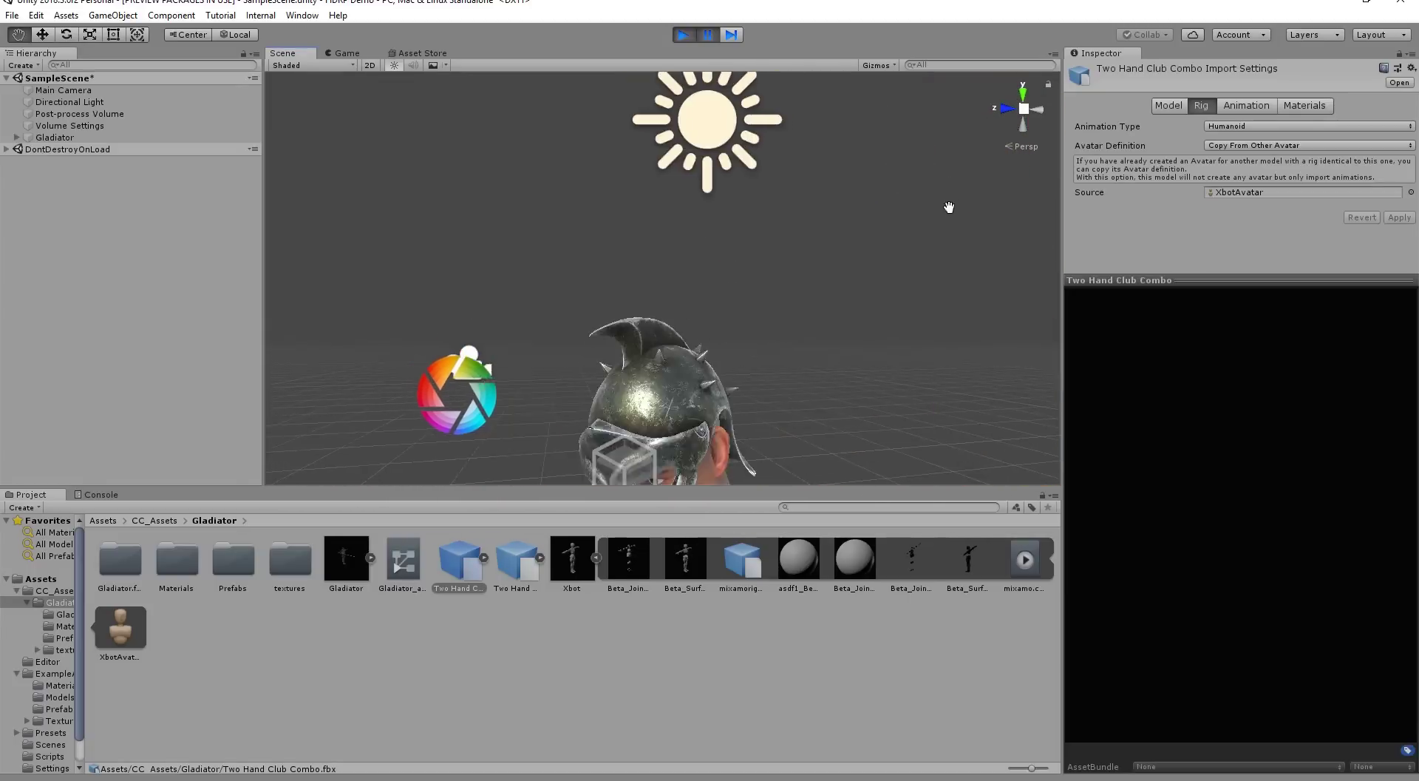
pyautogui.scroll(4, 949, 207)
pyautogui.moveTo(954, 192); pyautogui.dragTo(942, 200, button='middle')
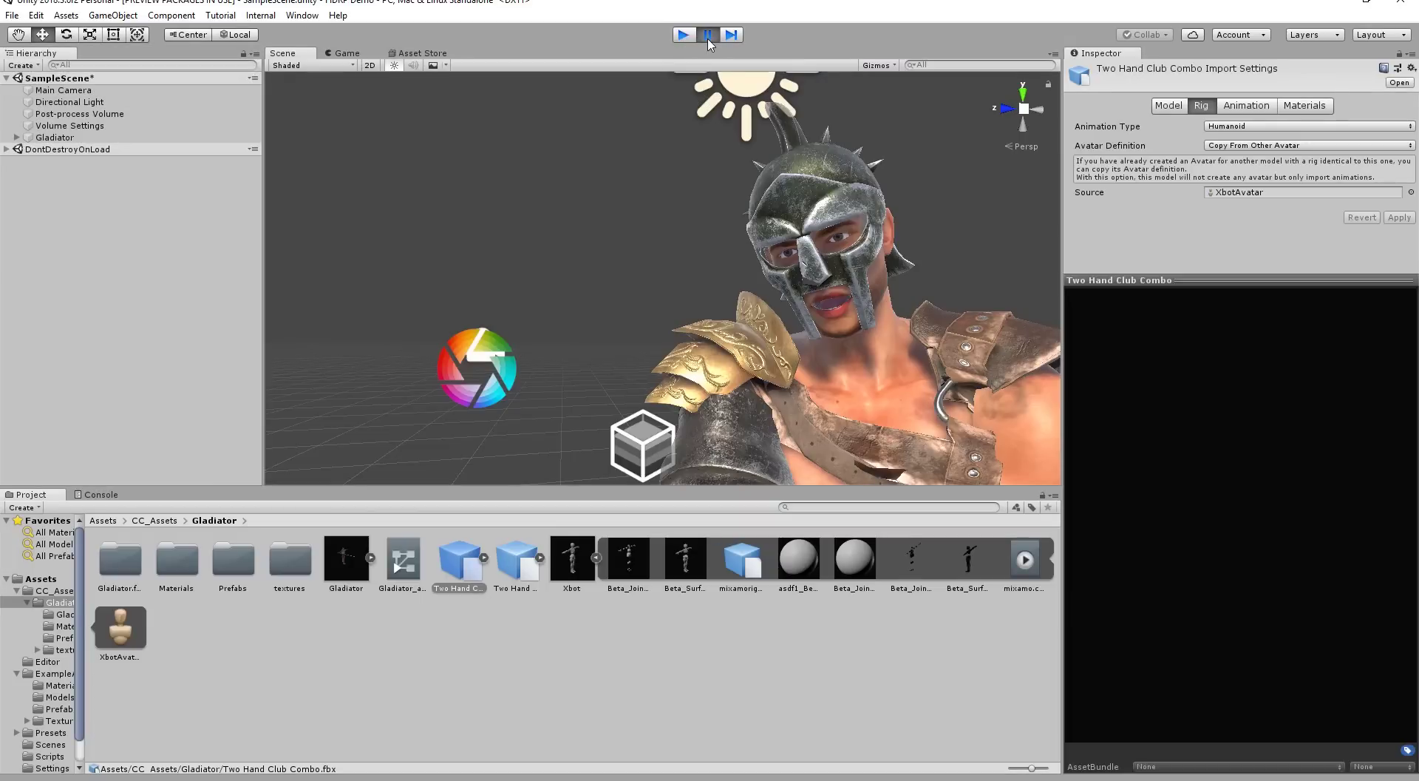
pyautogui.hotkey('ctrl', 'p')
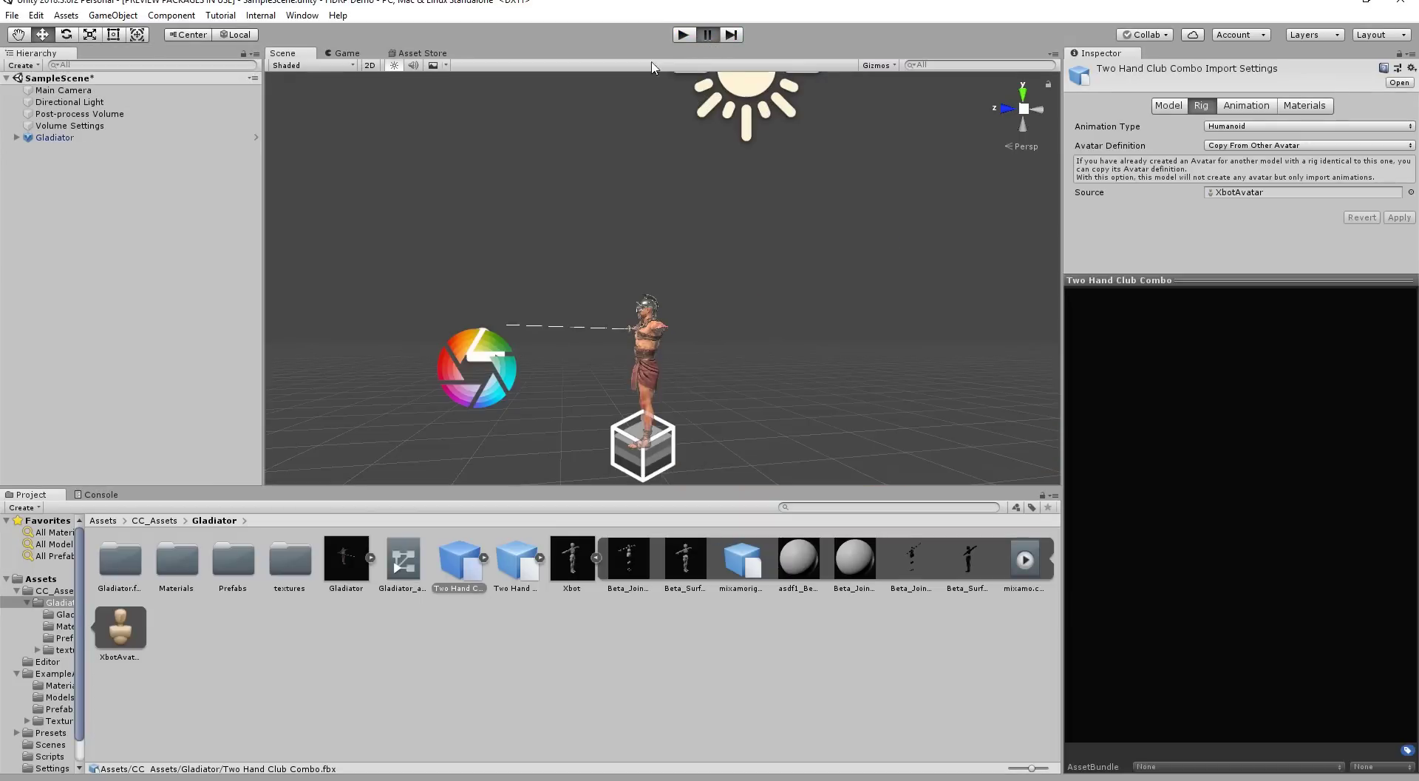
# Open the Auto-Processing for CC Character settings and disable Auto-Processing
pyautogui.click(302, 15)
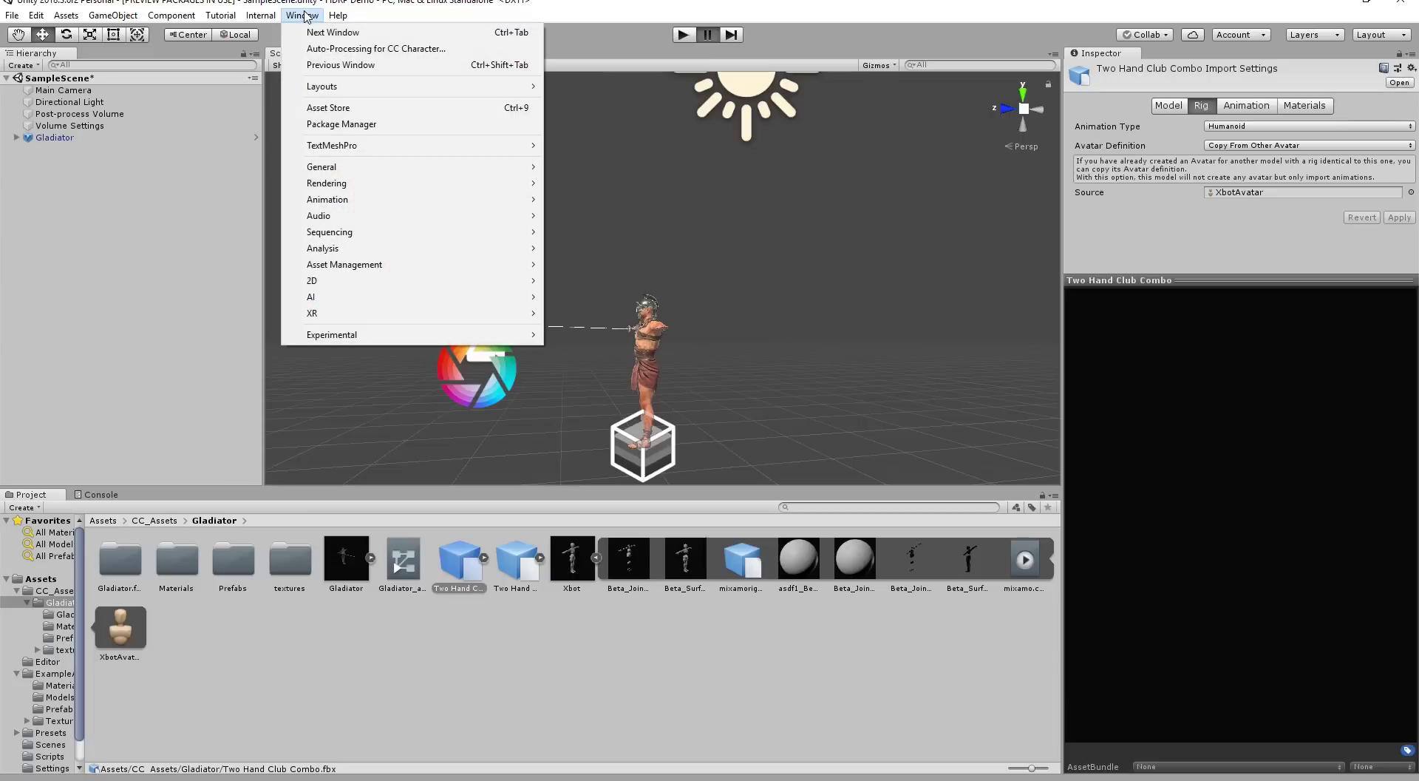
pyautogui.click(324, 48)
pyautogui.moveTo(315, 54); pyautogui.dragTo(572, 124)
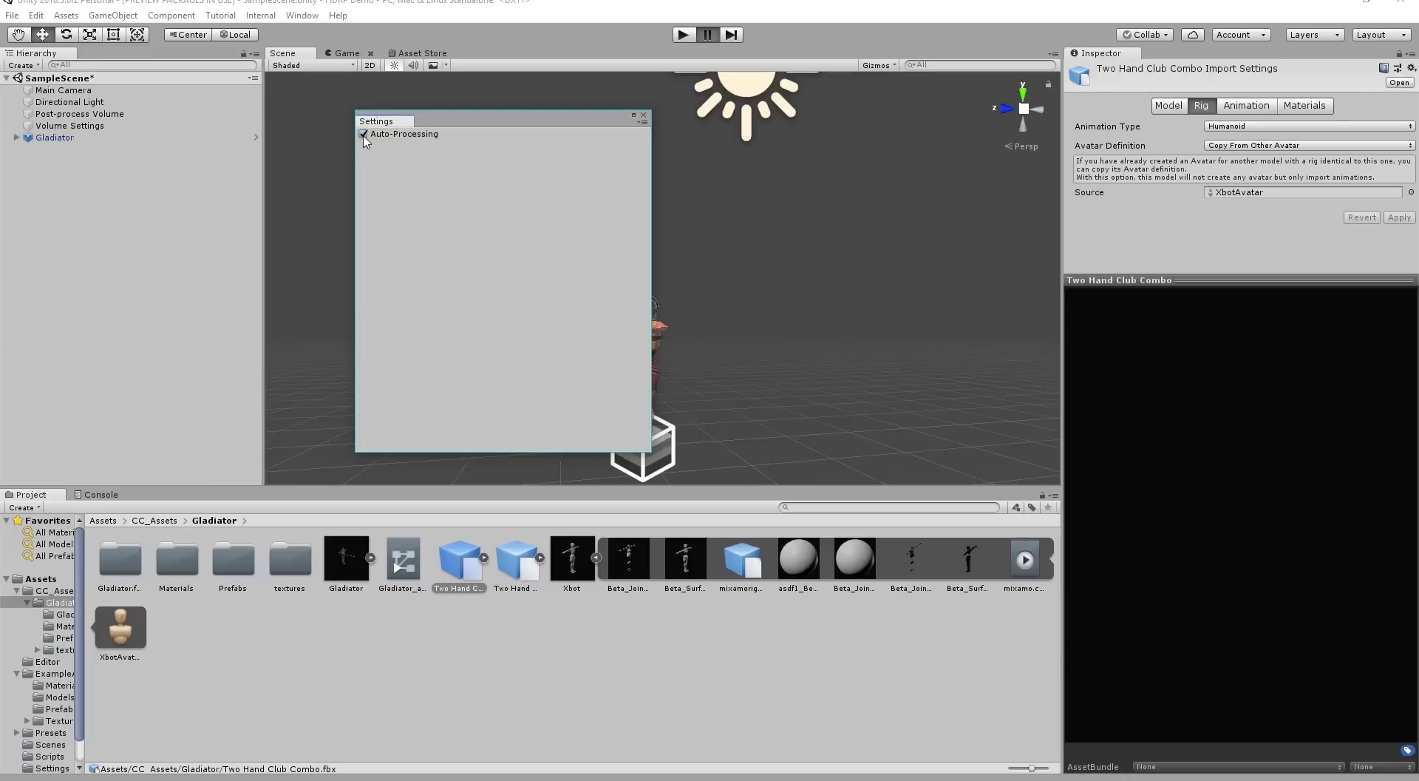
pyautogui.moveTo(500, 121); pyautogui.dragTo(311, 114)
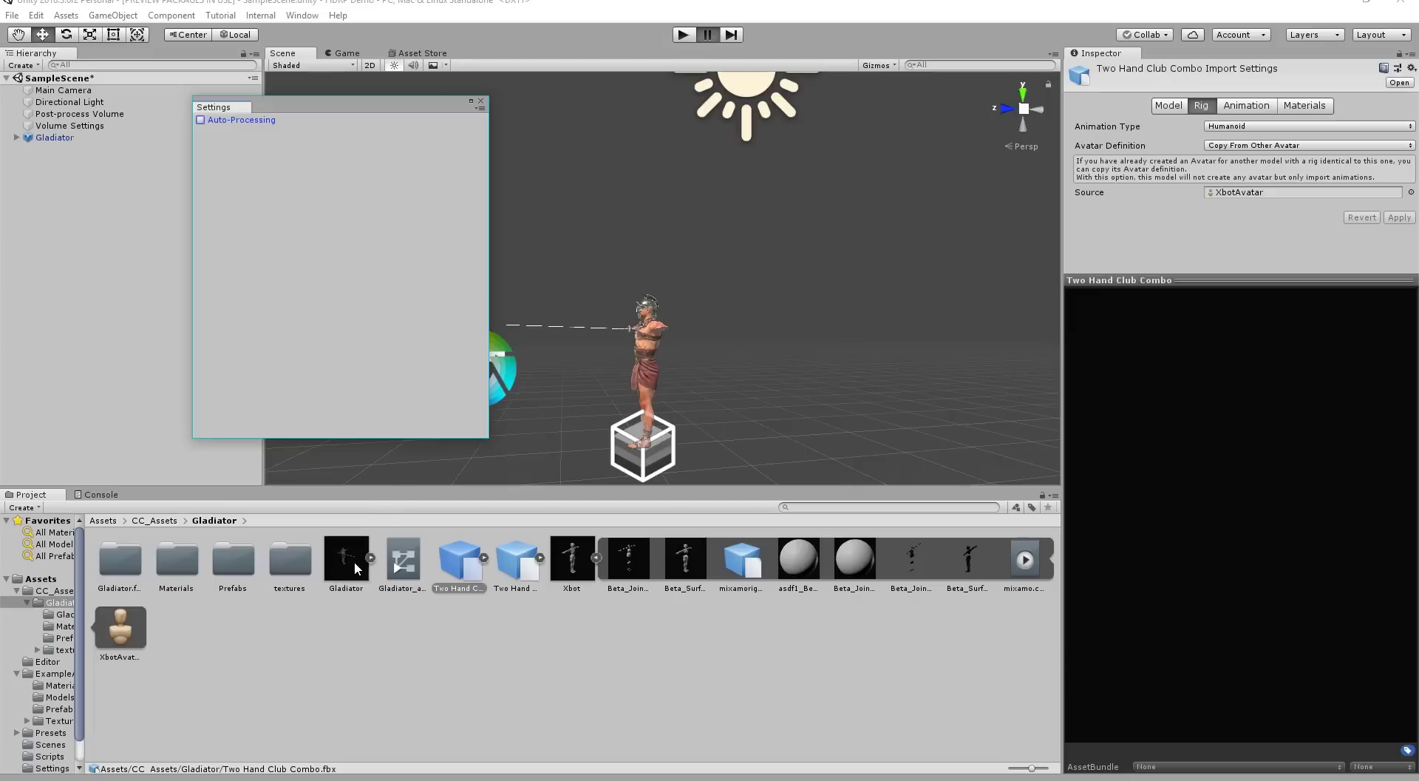
# Open the avatar configuration of the Gladiator model in the Gladiator folder without saving the scene changes
pyautogui.click(354, 560)
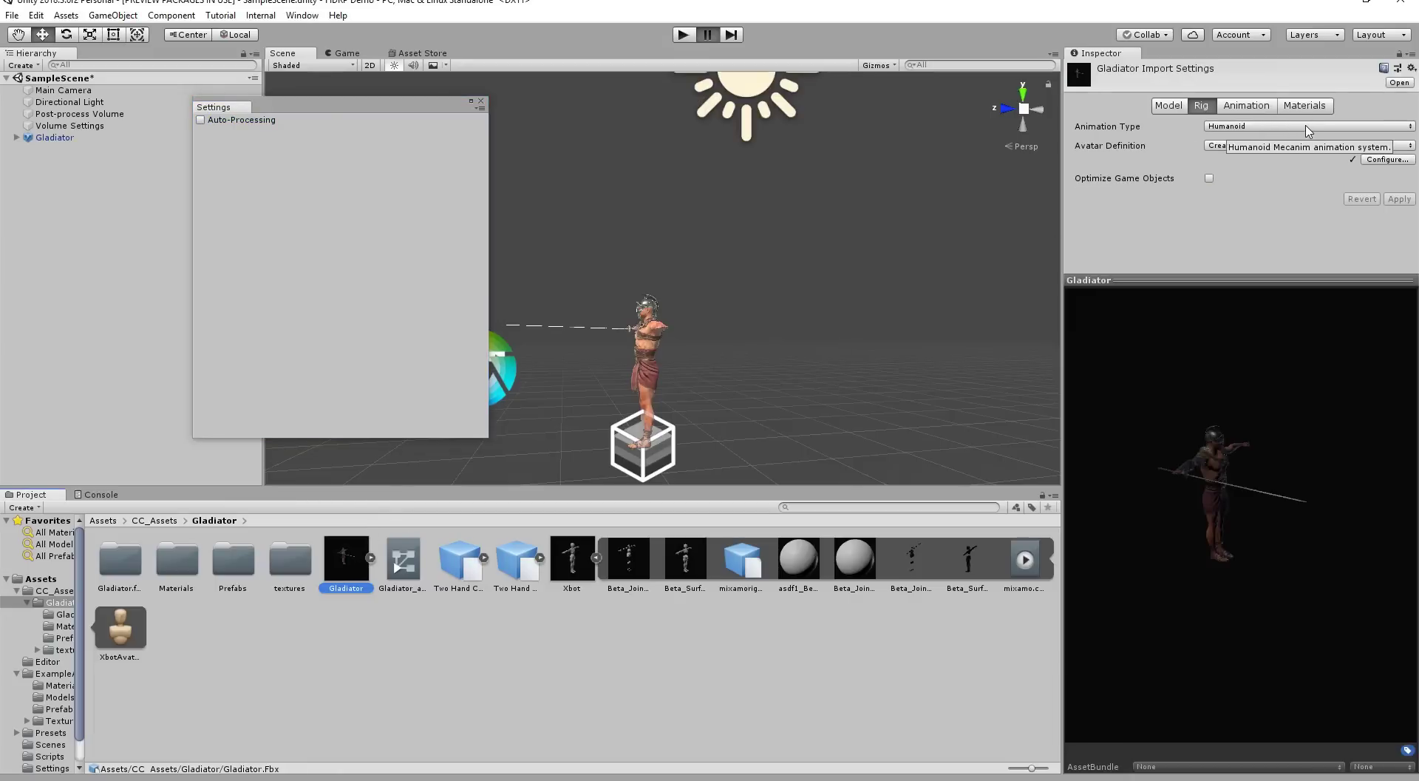
pyautogui.click(1390, 159)
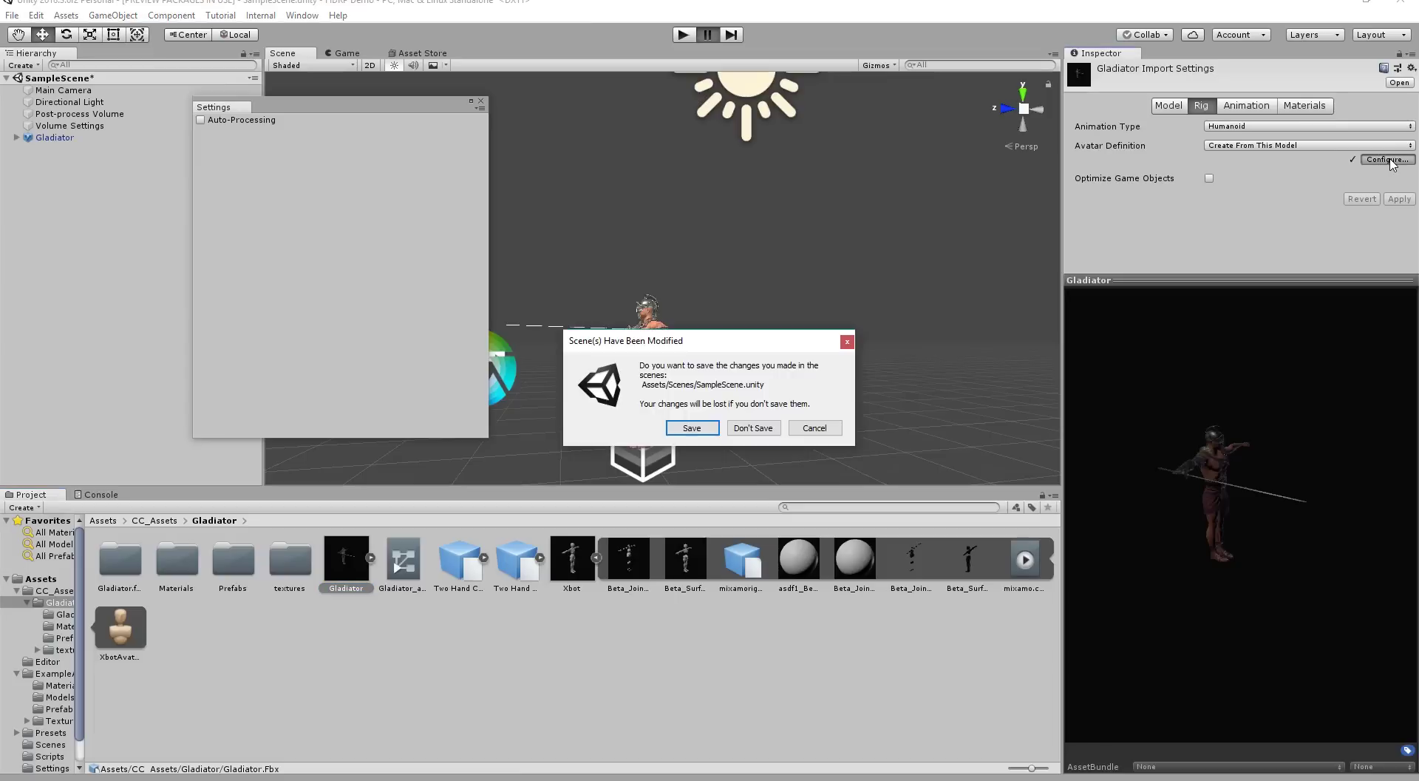
pyautogui.click(754, 427)
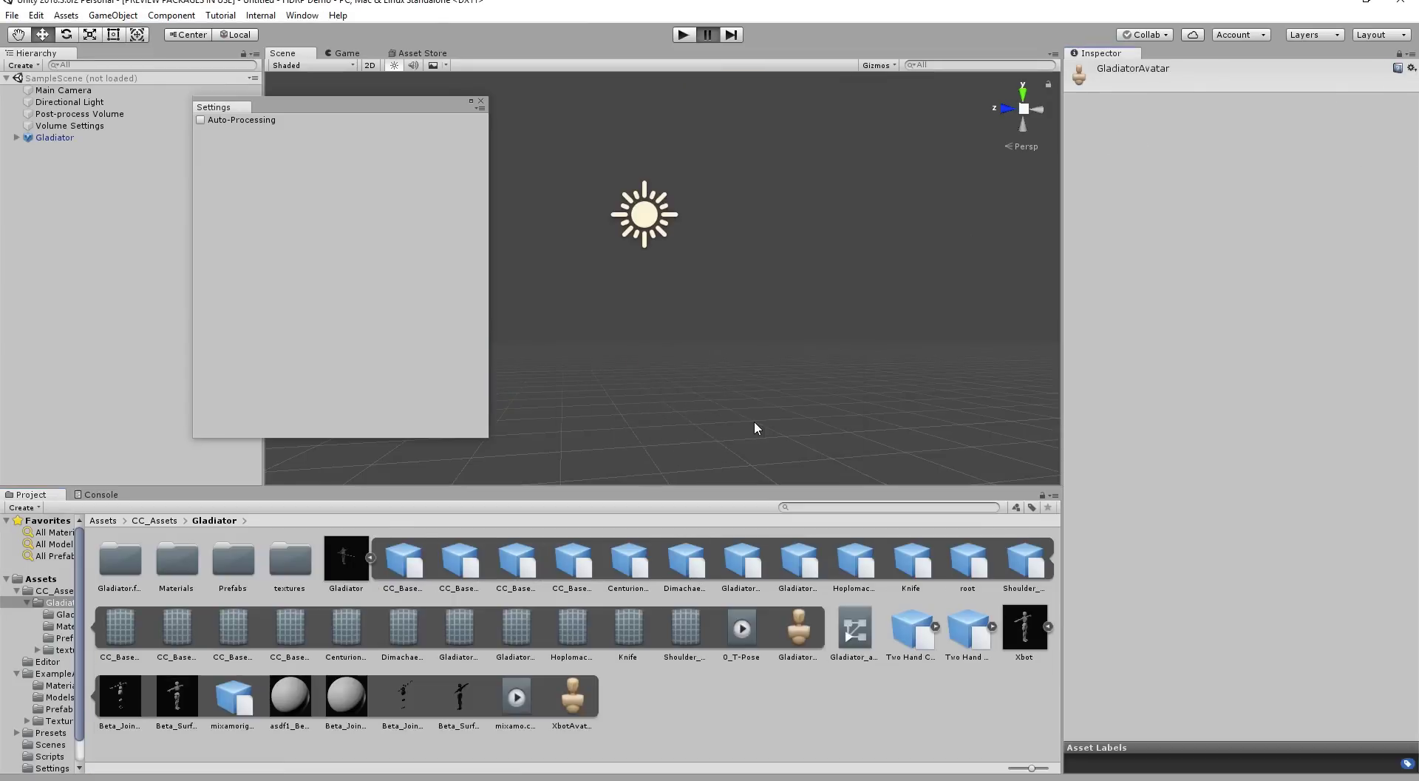
# Enforce the T-pose on the Gladiator avatar's skeleton
pyautogui.scroll(10, 683, 286)
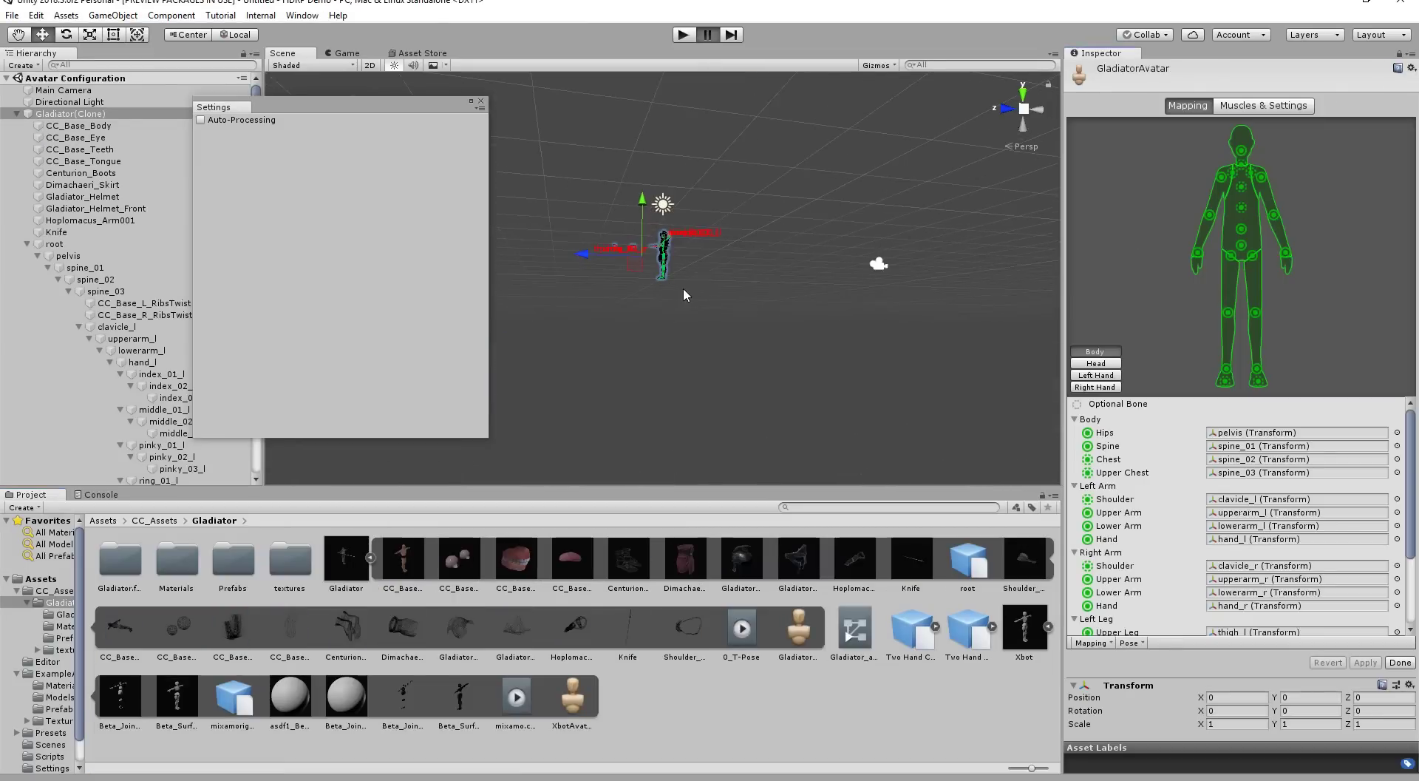
pyautogui.scroll(5, 693, 268)
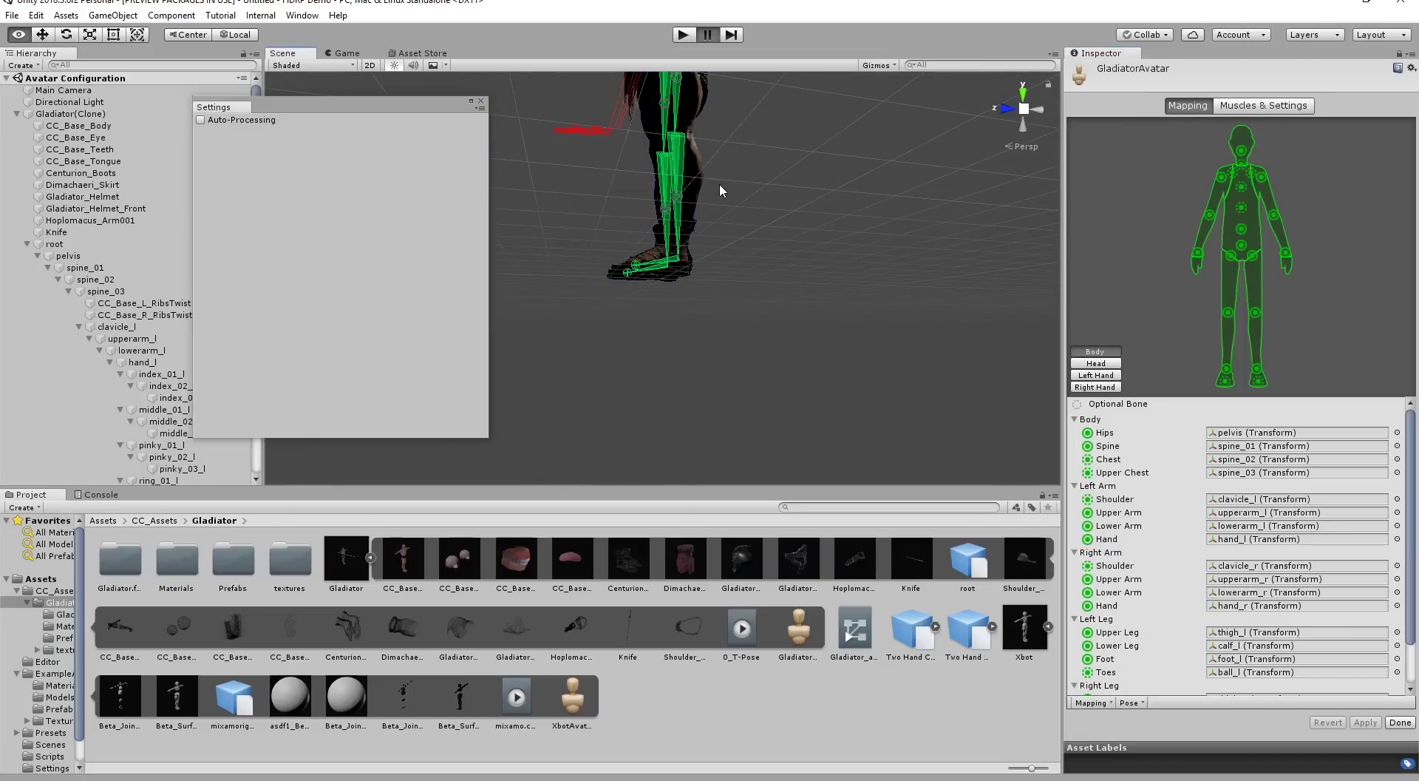
pyautogui.keyDown('alt'); pyautogui.moveTo(720, 183); pyautogui.dragTo(734, 254); pyautogui.keyUp('alt')
pyautogui.keyDown('alt'); pyautogui.moveTo(750, 125); pyautogui.dragTo(751, 389); pyautogui.keyUp('alt')
pyautogui.scroll(-5, 751, 389)
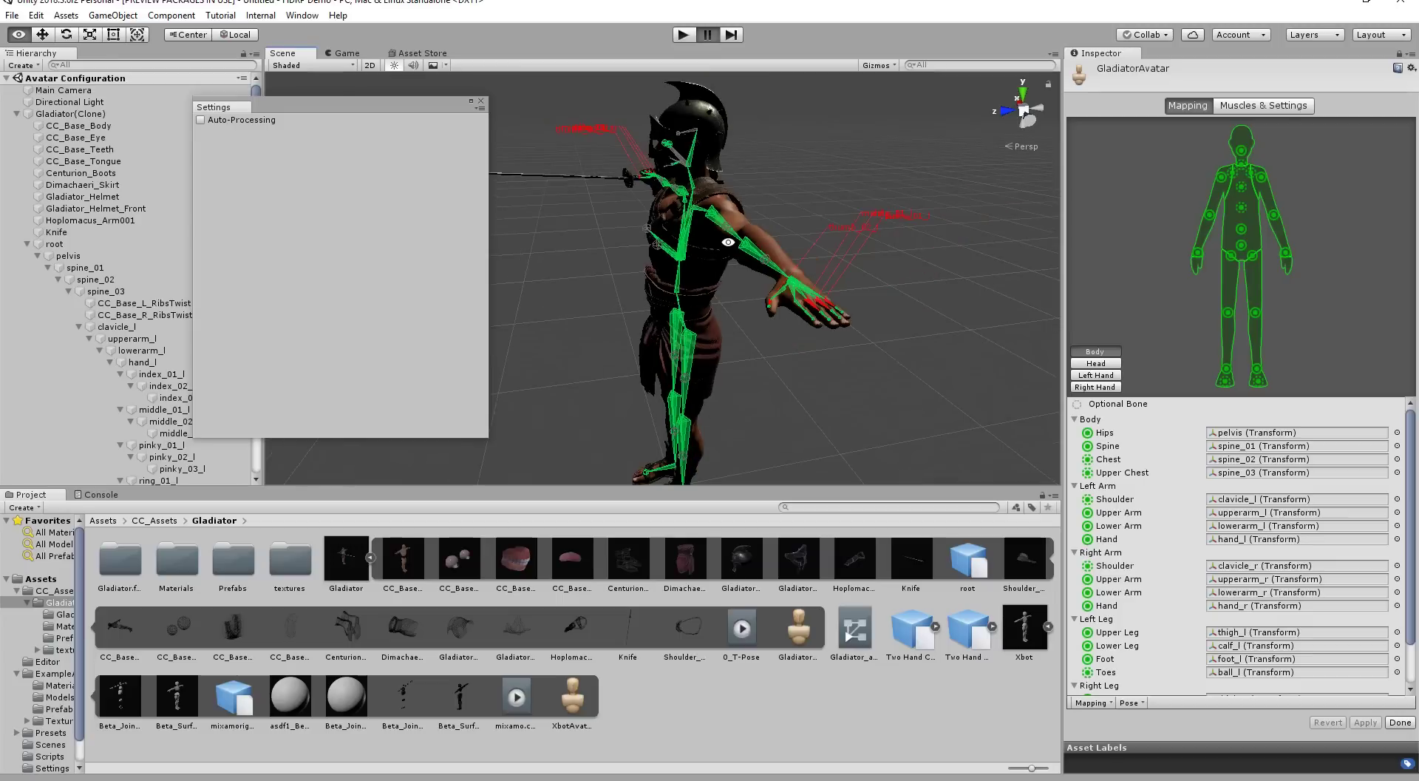
pyautogui.scroll(3, 728, 241)
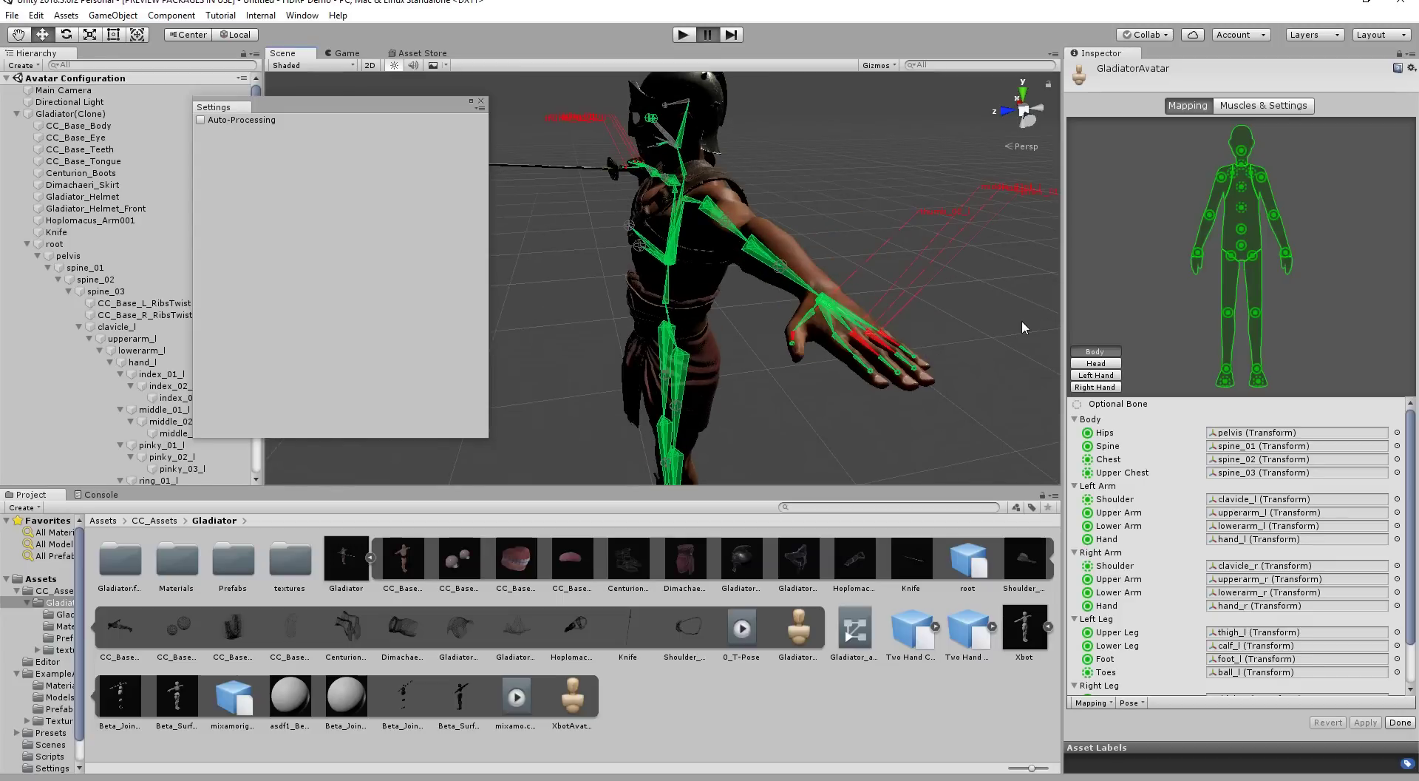
pyautogui.click(1131, 703)
pyautogui.click(1162, 752)
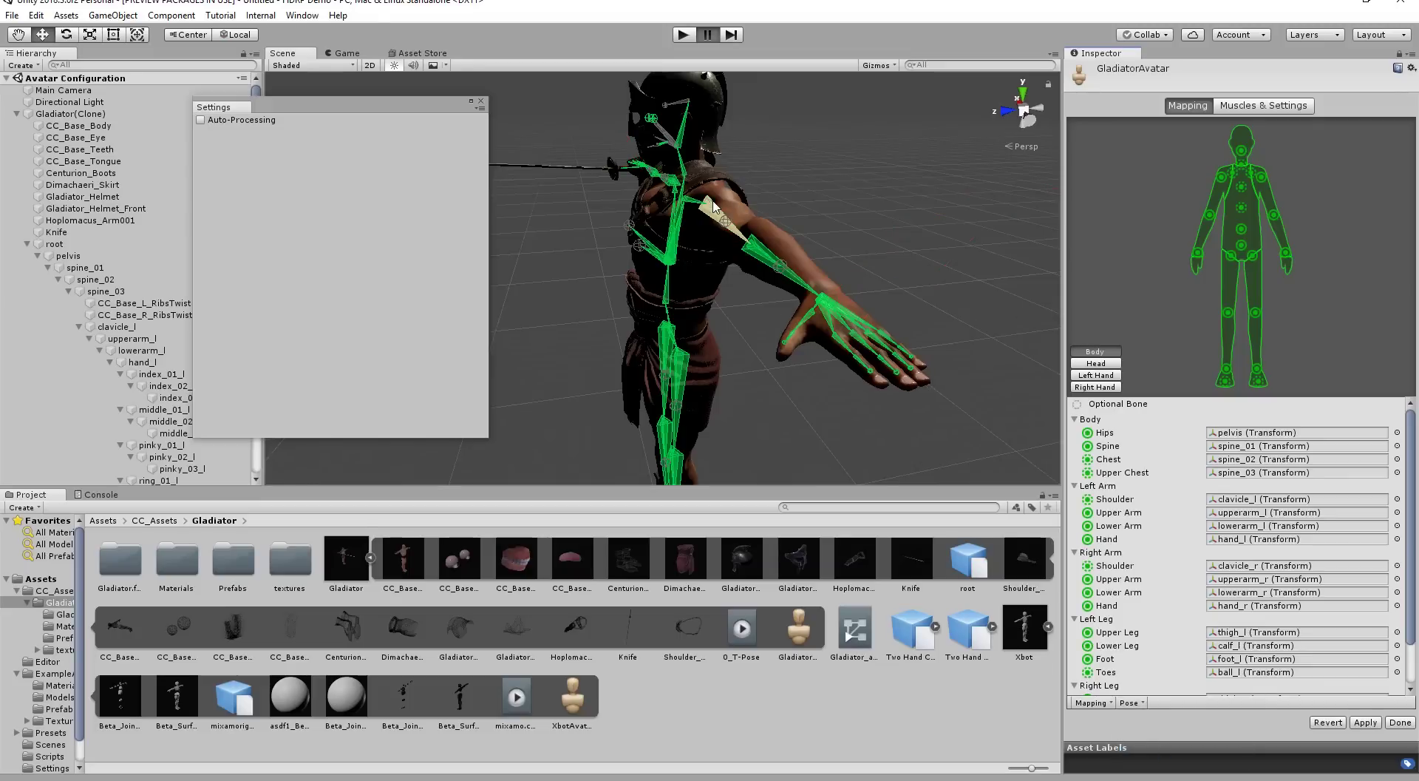
# Clear the Jaw bone assignment in the Gladiator avatar's head mapping, apply the change and finish the avatar configuration
pyautogui.keyDown('alt'); pyautogui.moveTo(731, 261); pyautogui.dragTo(706, 162); pyautogui.keyUp('alt')
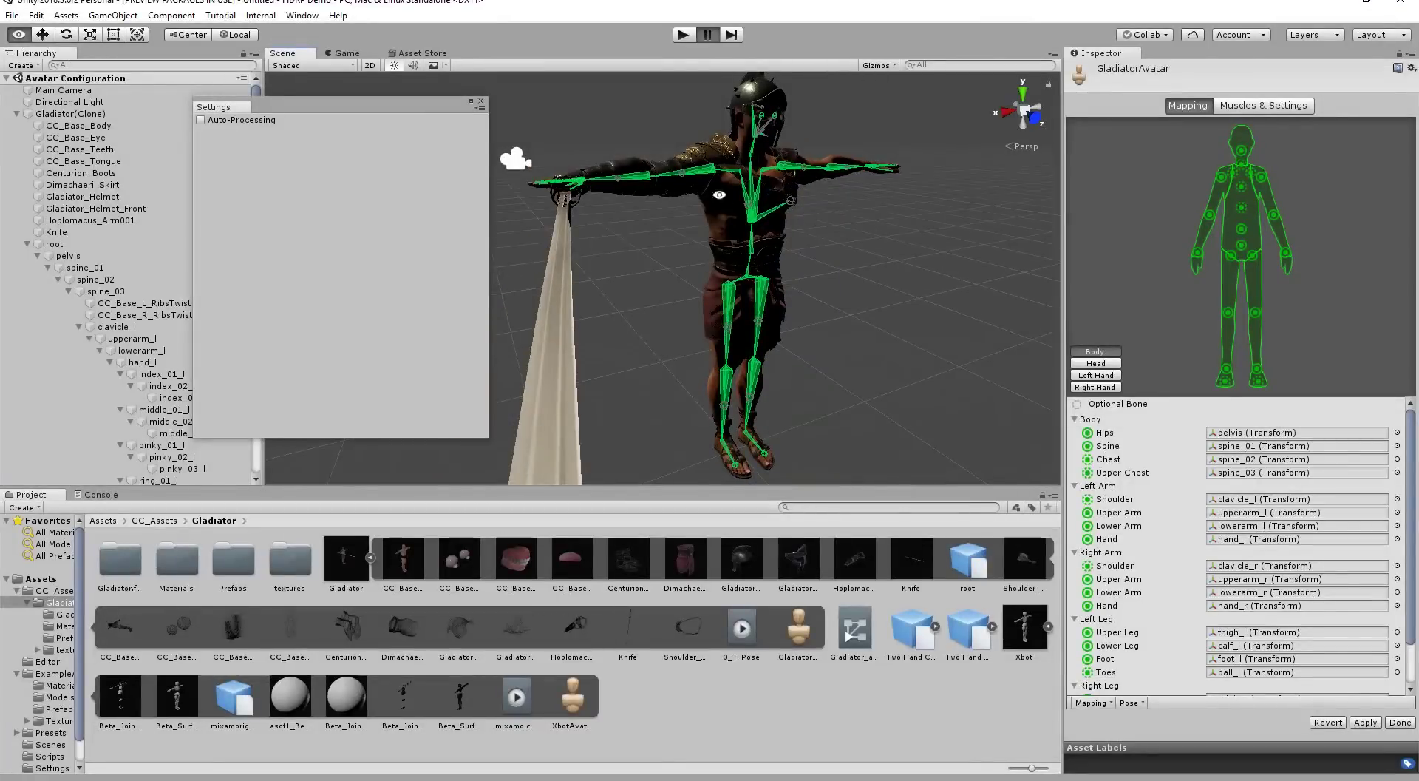
pyautogui.scroll(5, 720, 194)
pyautogui.keyDown('alt'); pyautogui.moveTo(923, 137); pyautogui.dragTo(858, 356); pyautogui.keyUp('alt')
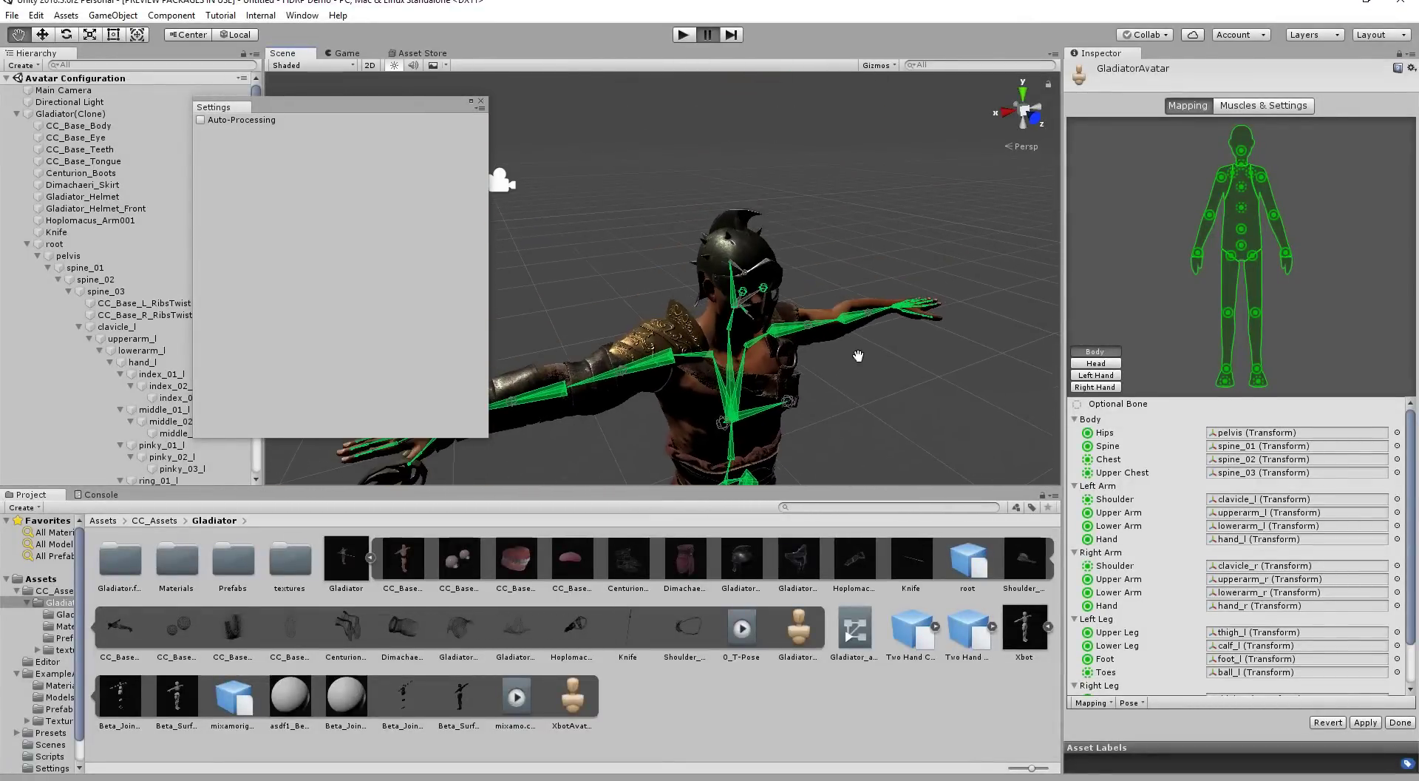
pyautogui.keyDown('alt'); pyautogui.moveTo(857, 356); pyautogui.dragTo(1346, 231, button='right'); pyautogui.keyUp('alt')
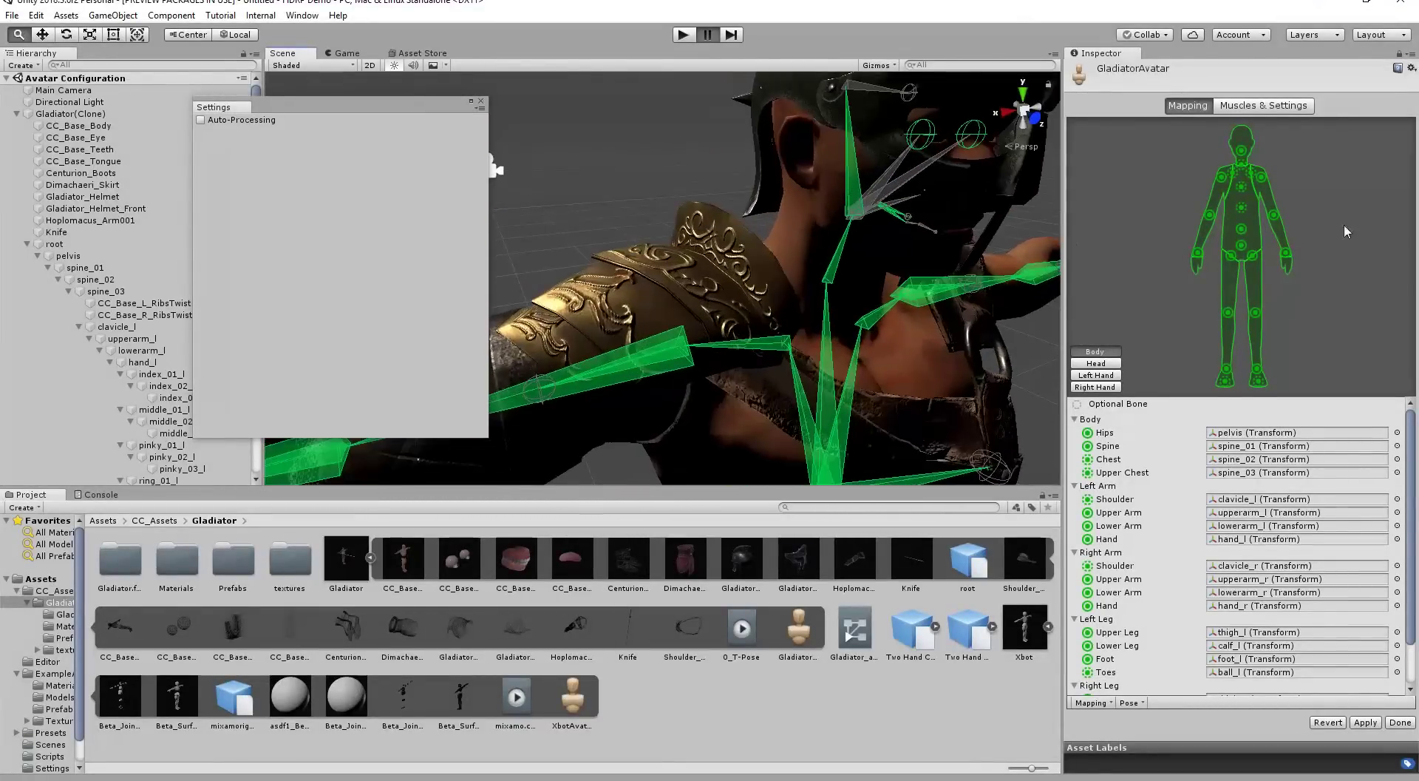
pyautogui.click(1097, 363)
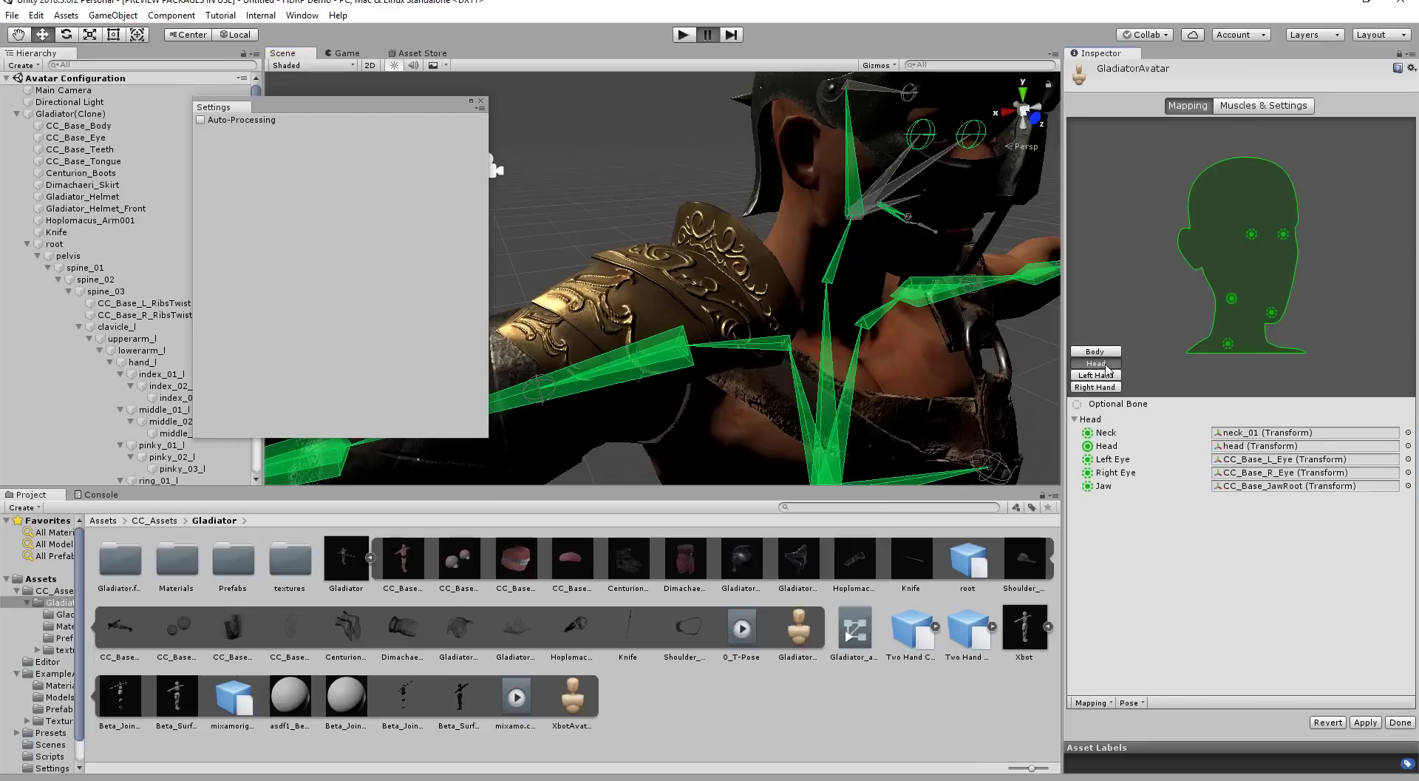
pyautogui.click(1233, 488)
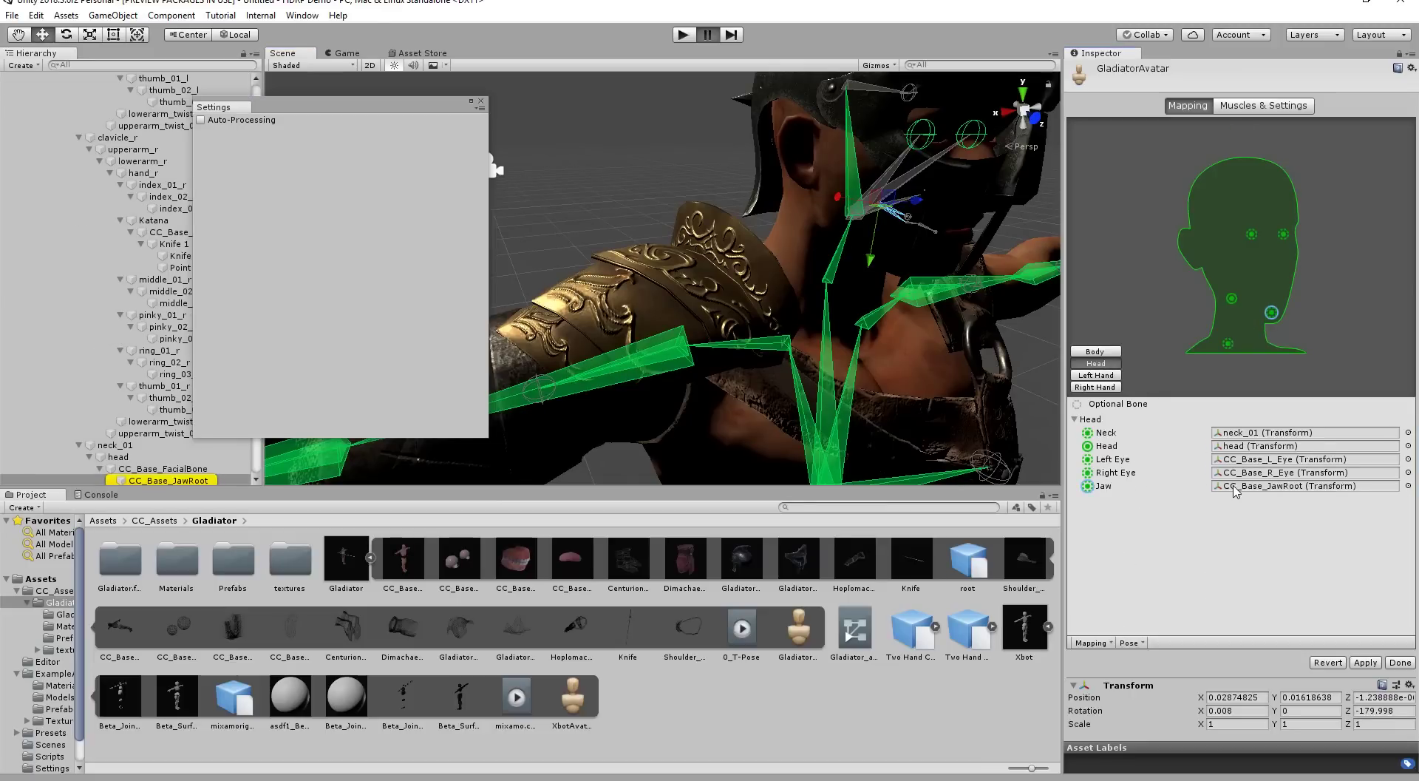
pyautogui.press('Delete')
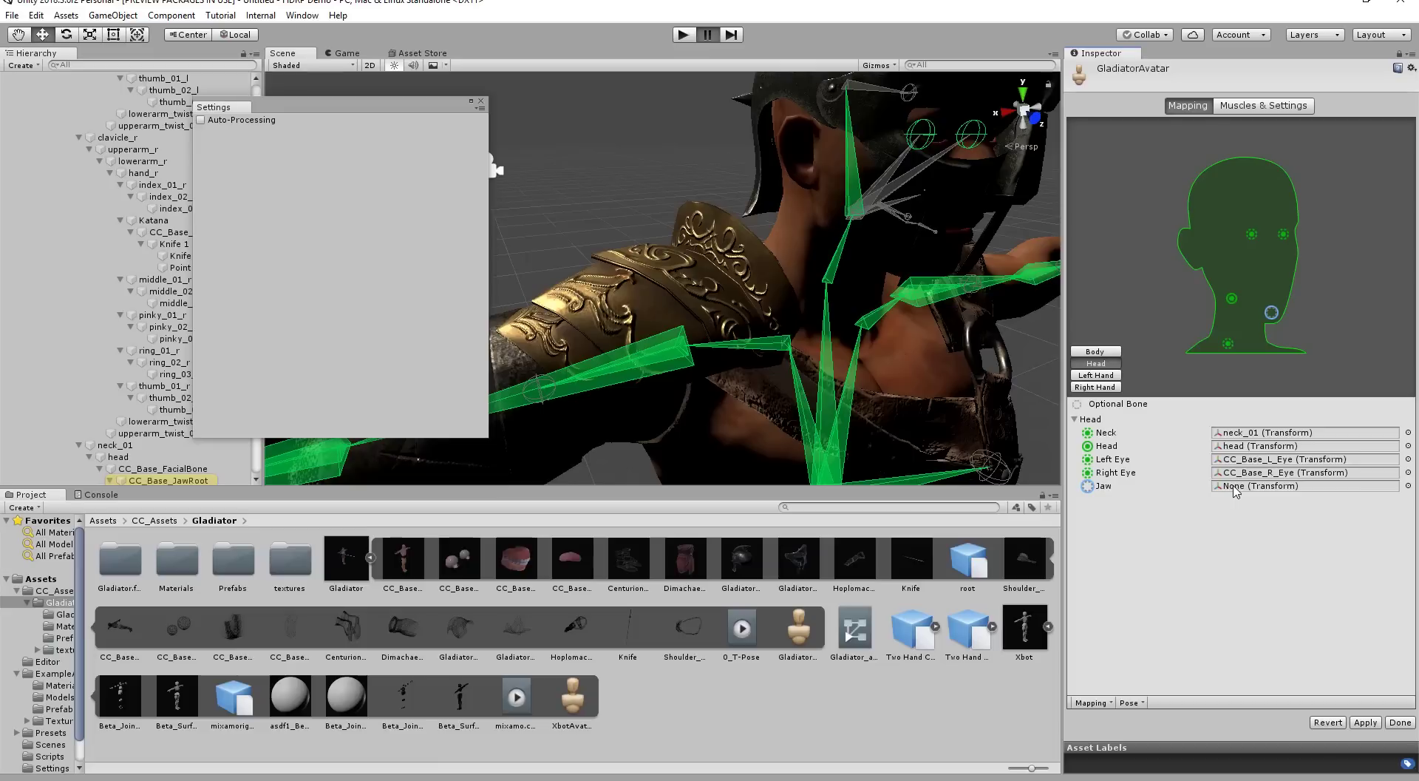
pyautogui.click(1365, 722)
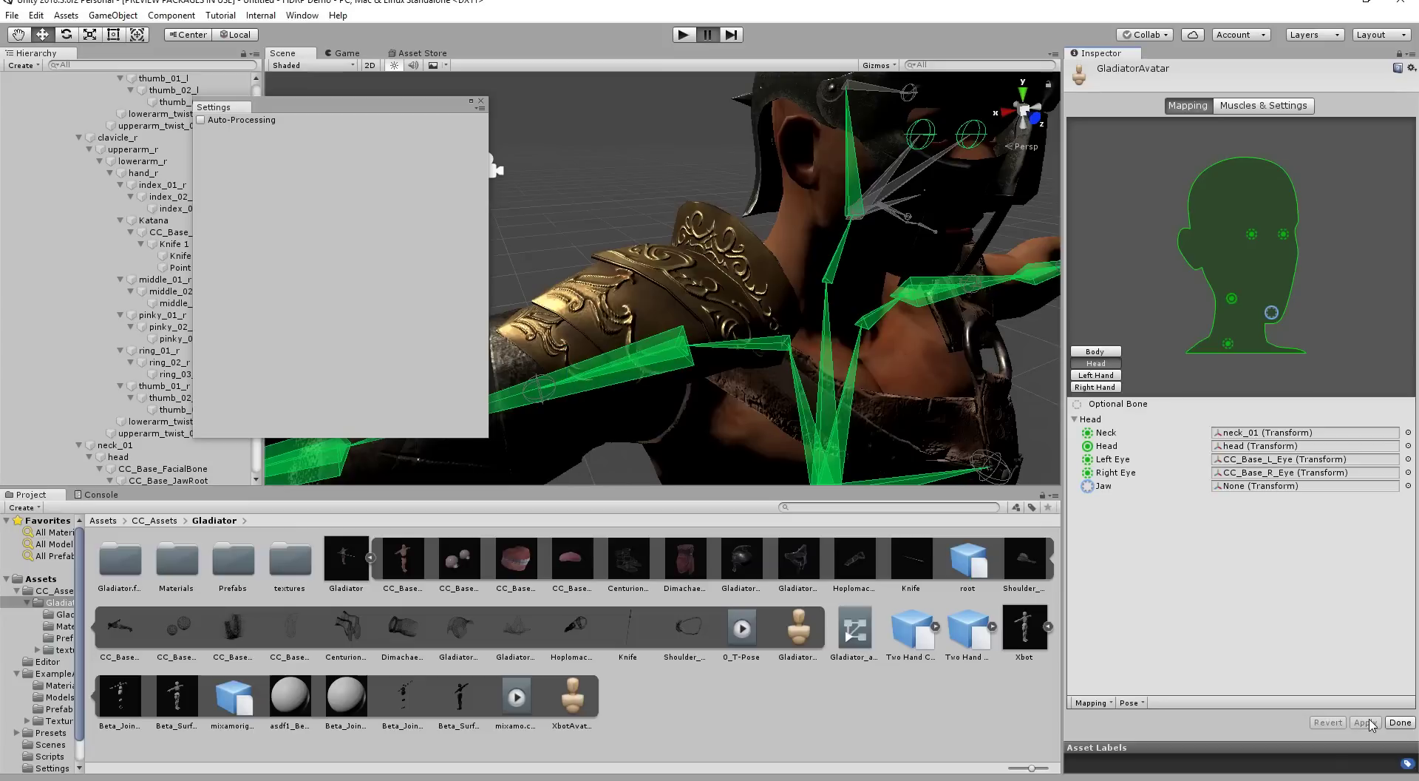
pyautogui.click(1400, 722)
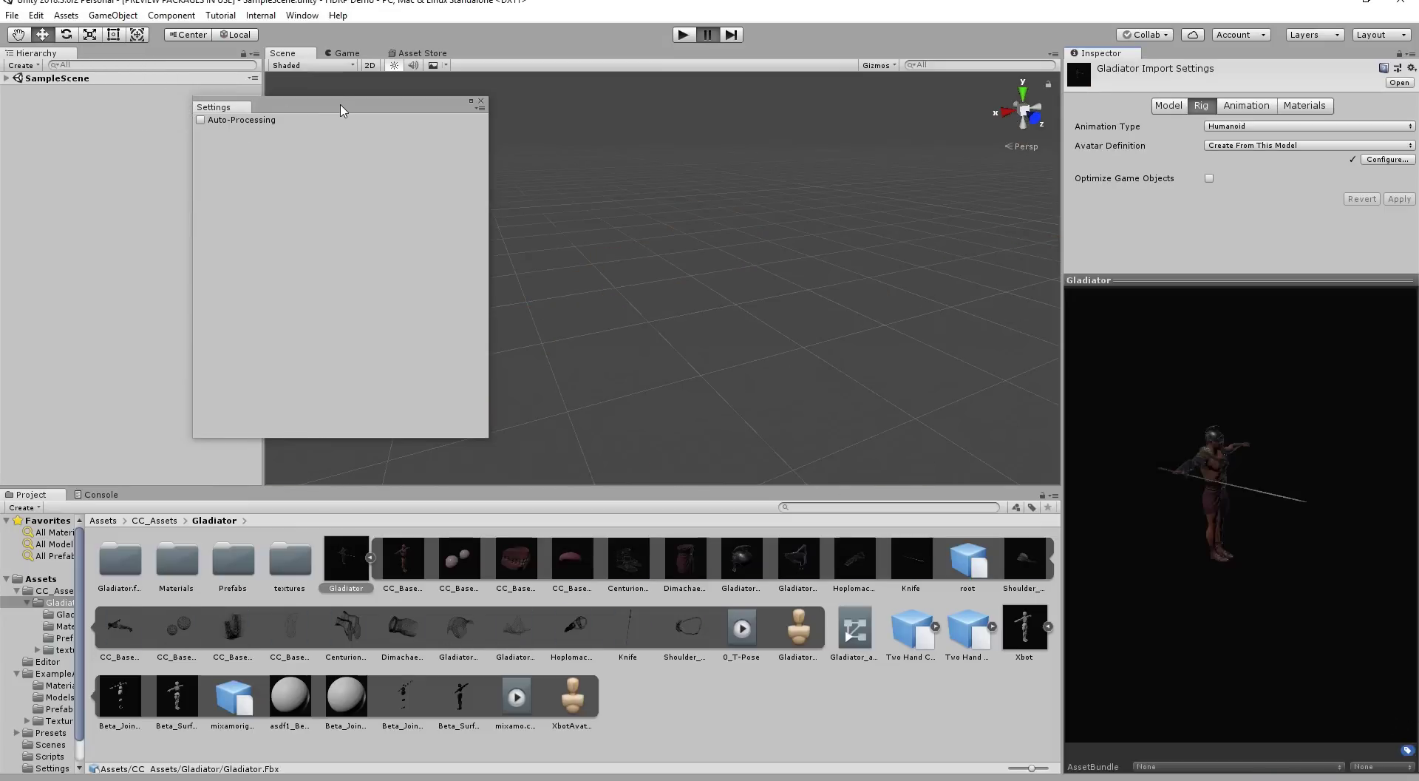
# Turn off playback pausing and add the Gladiator prefab from the Prefabs folder to SampleScene
pyautogui.moveTo(340, 111); pyautogui.dragTo(1141, 95)
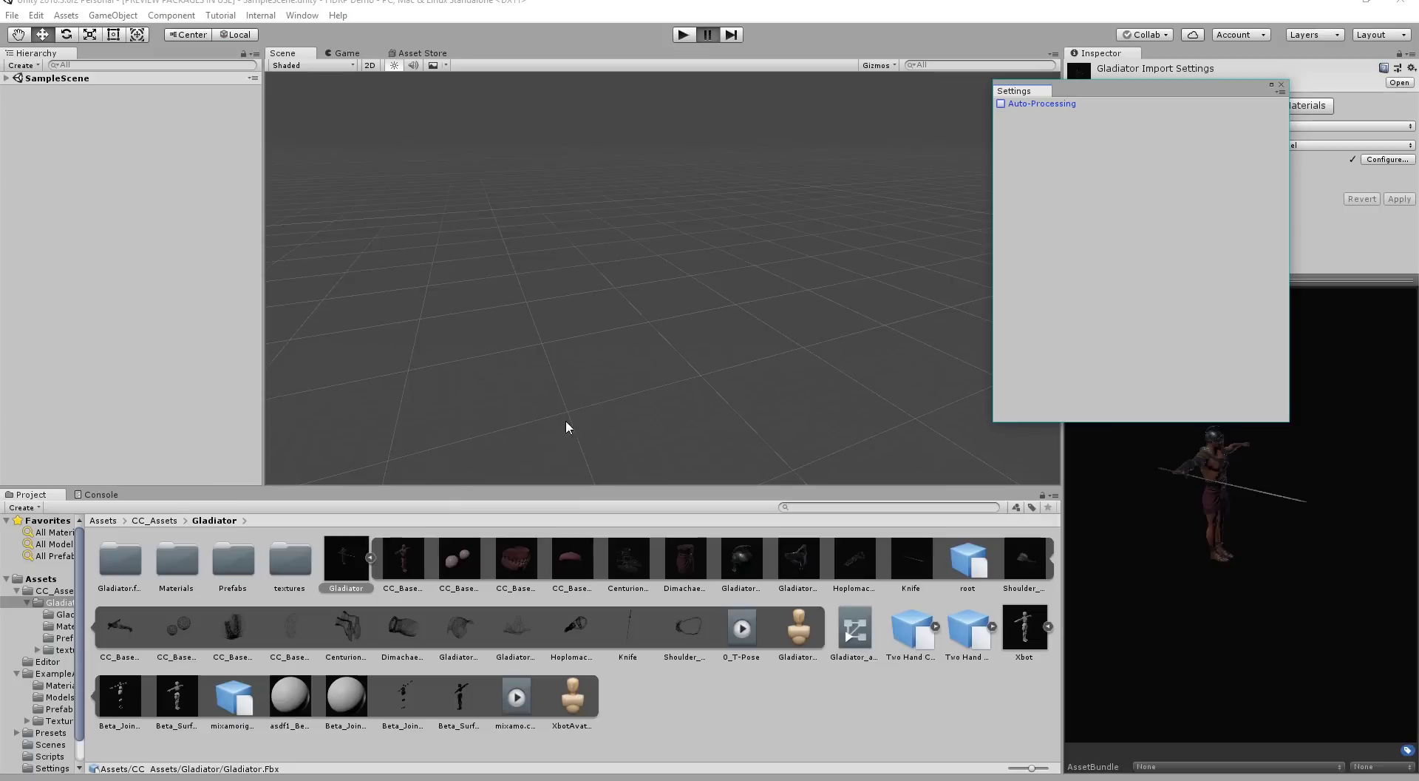
pyautogui.click(708, 41)
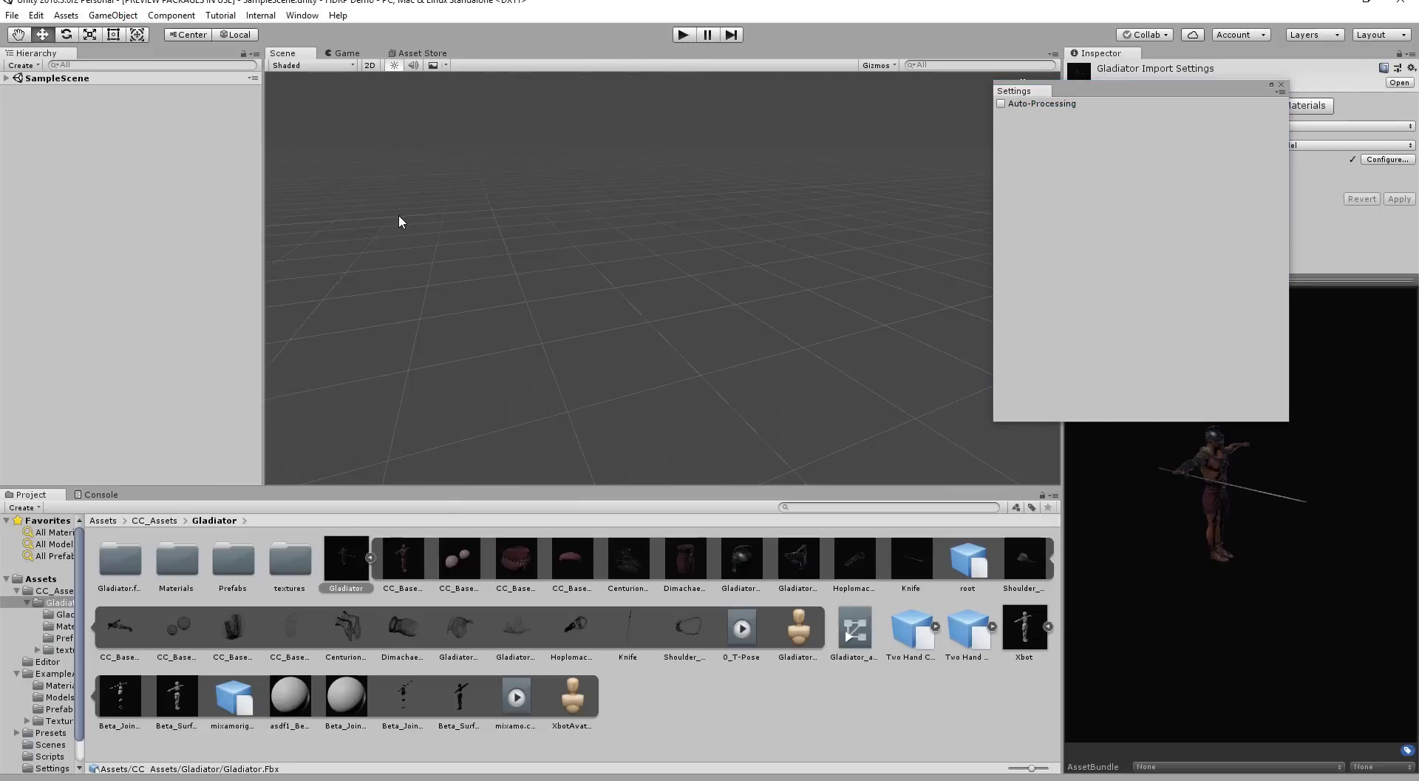
pyautogui.click(7, 78)
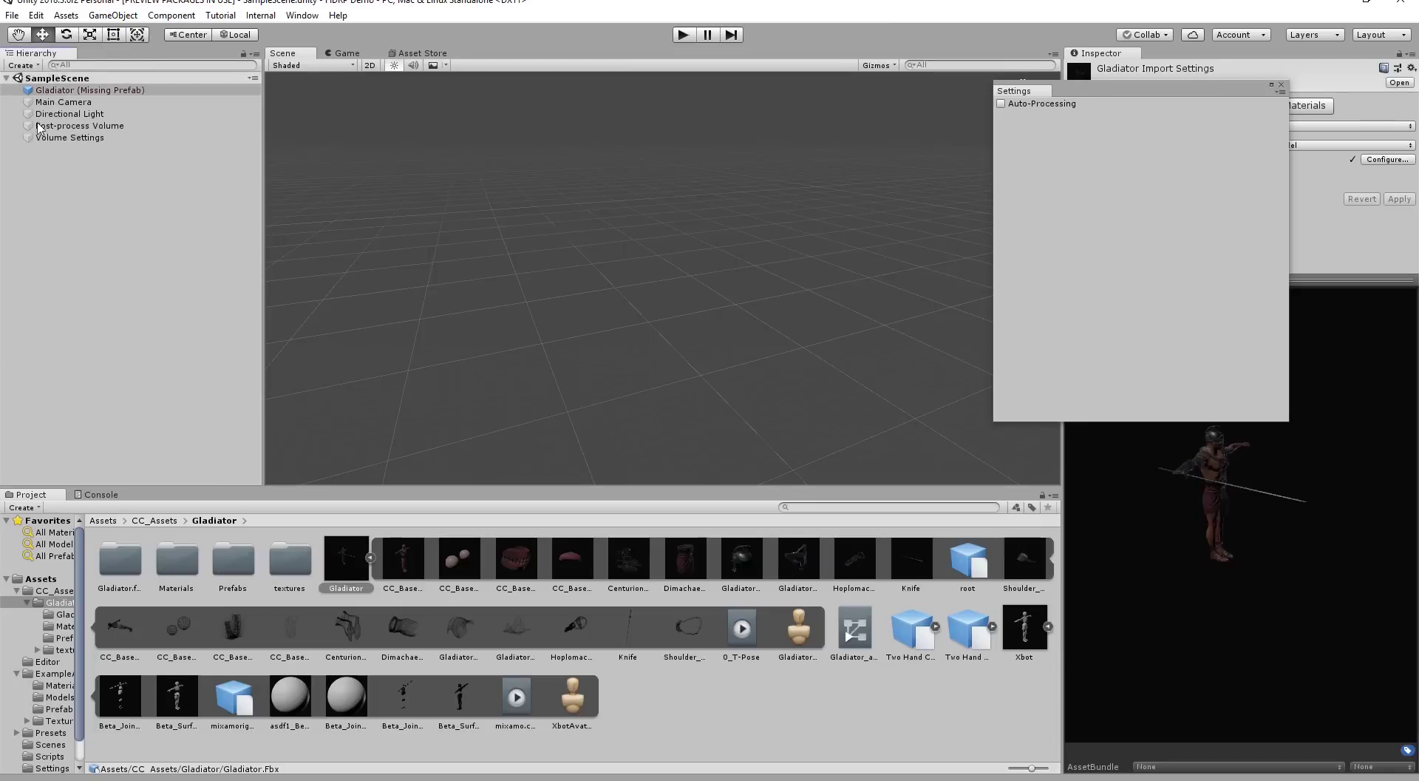
pyautogui.click(83, 91)
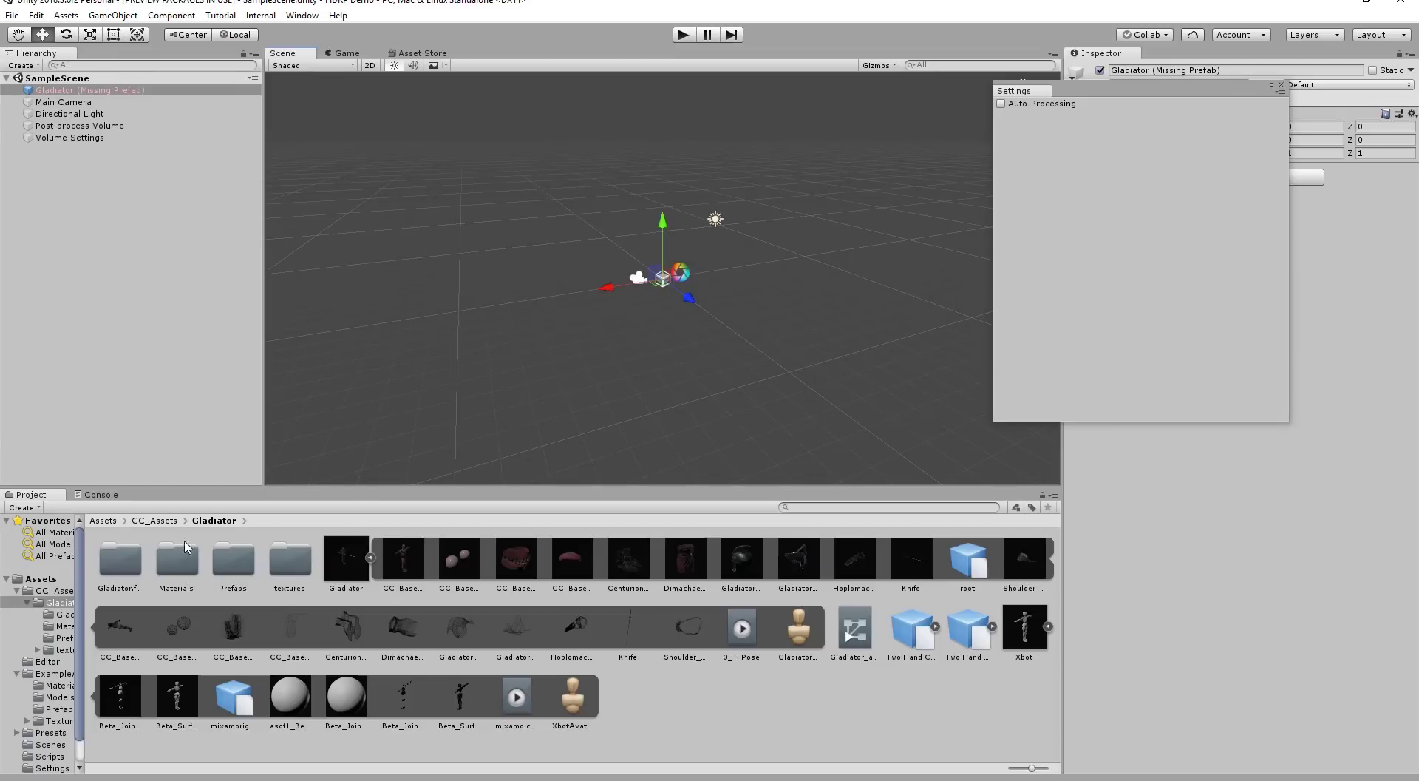
pyautogui.doubleClick(238, 569)
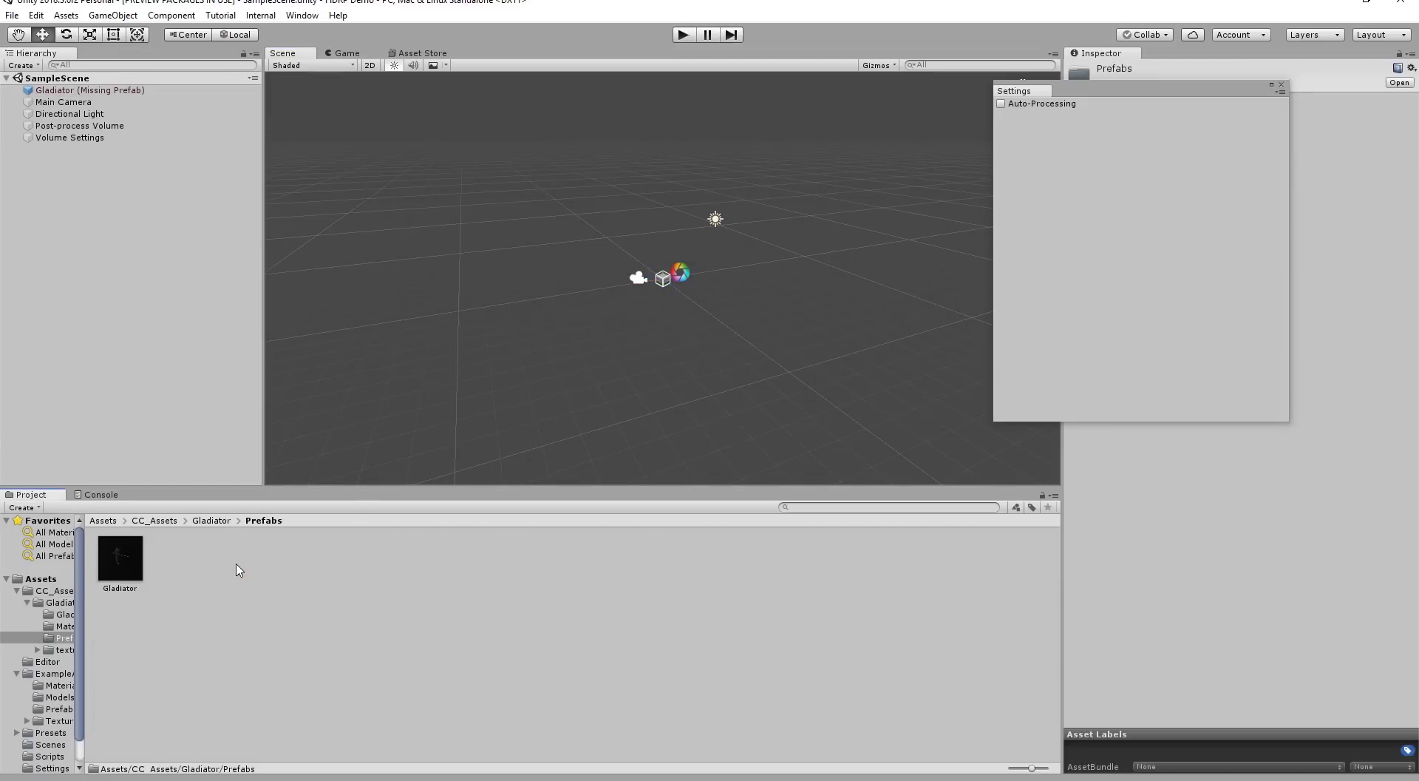
pyautogui.moveTo(137, 573); pyautogui.dragTo(100, 249)
pyautogui.press('f')
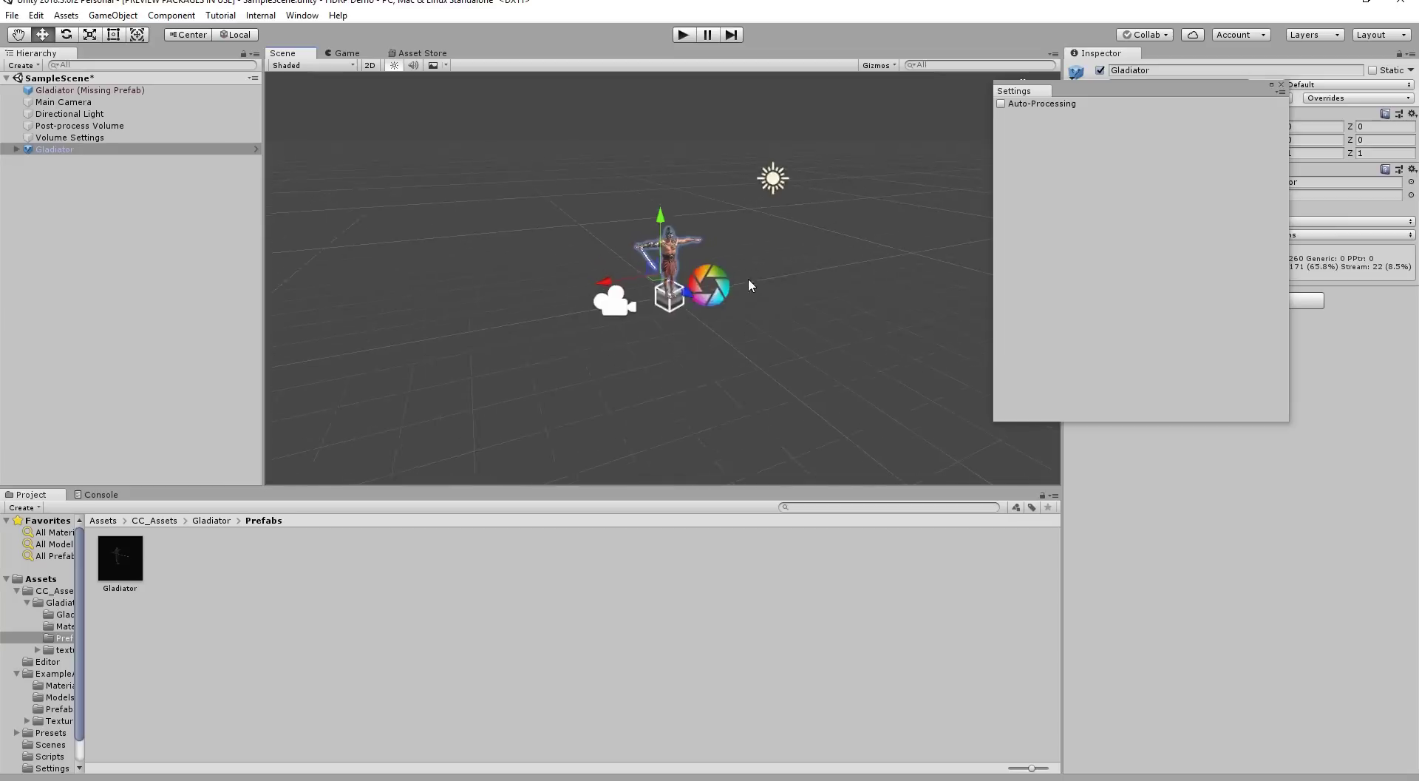
pyautogui.keyDown('alt'); pyautogui.moveTo(716, 300); pyautogui.dragTo(1157, 197, button='right'); pyautogui.keyUp('alt')
# Play the scene with the re-added gladiator and pause mid-swing to check the mouth behind the helmet
pyautogui.click(685, 35)
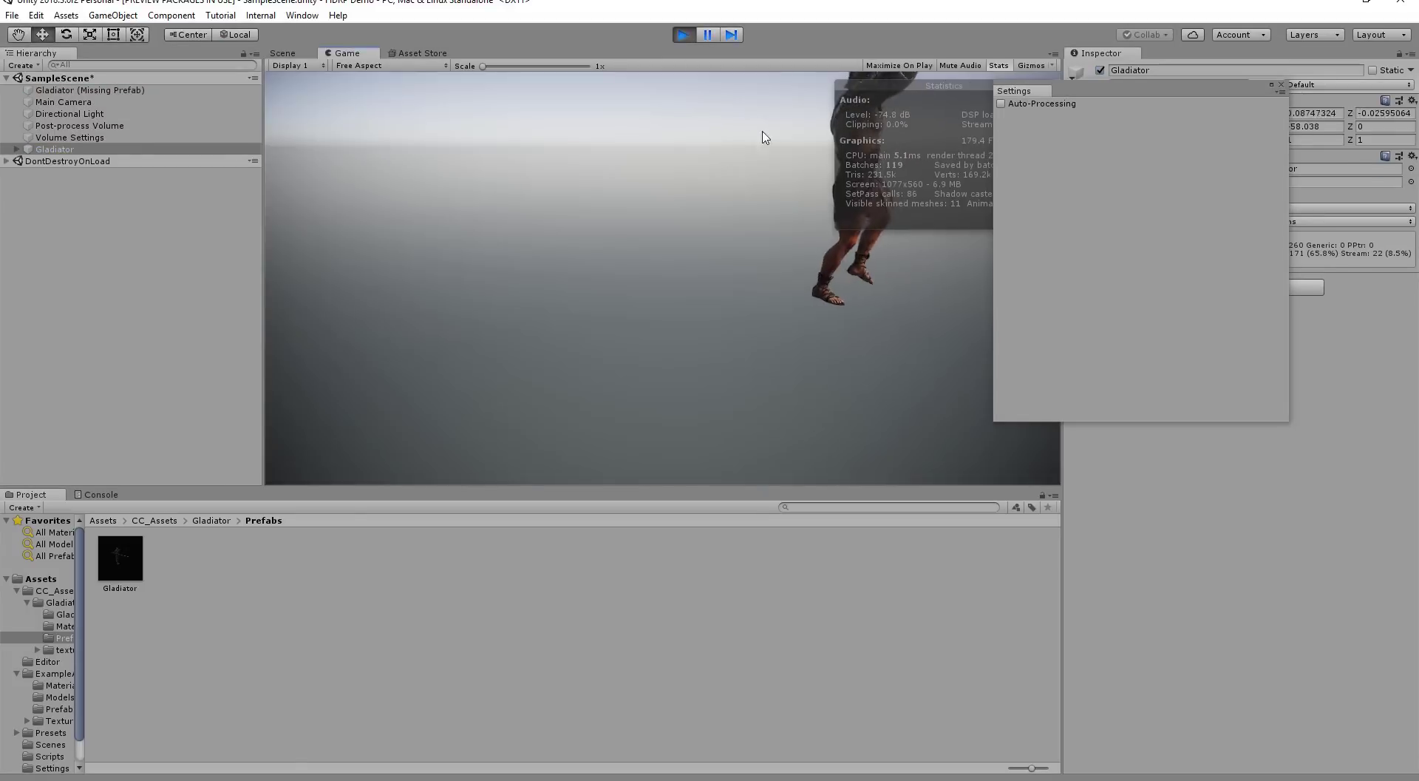
pyautogui.click(282, 52)
pyautogui.moveTo(459, 236); pyautogui.dragTo(785, 280, button='right')
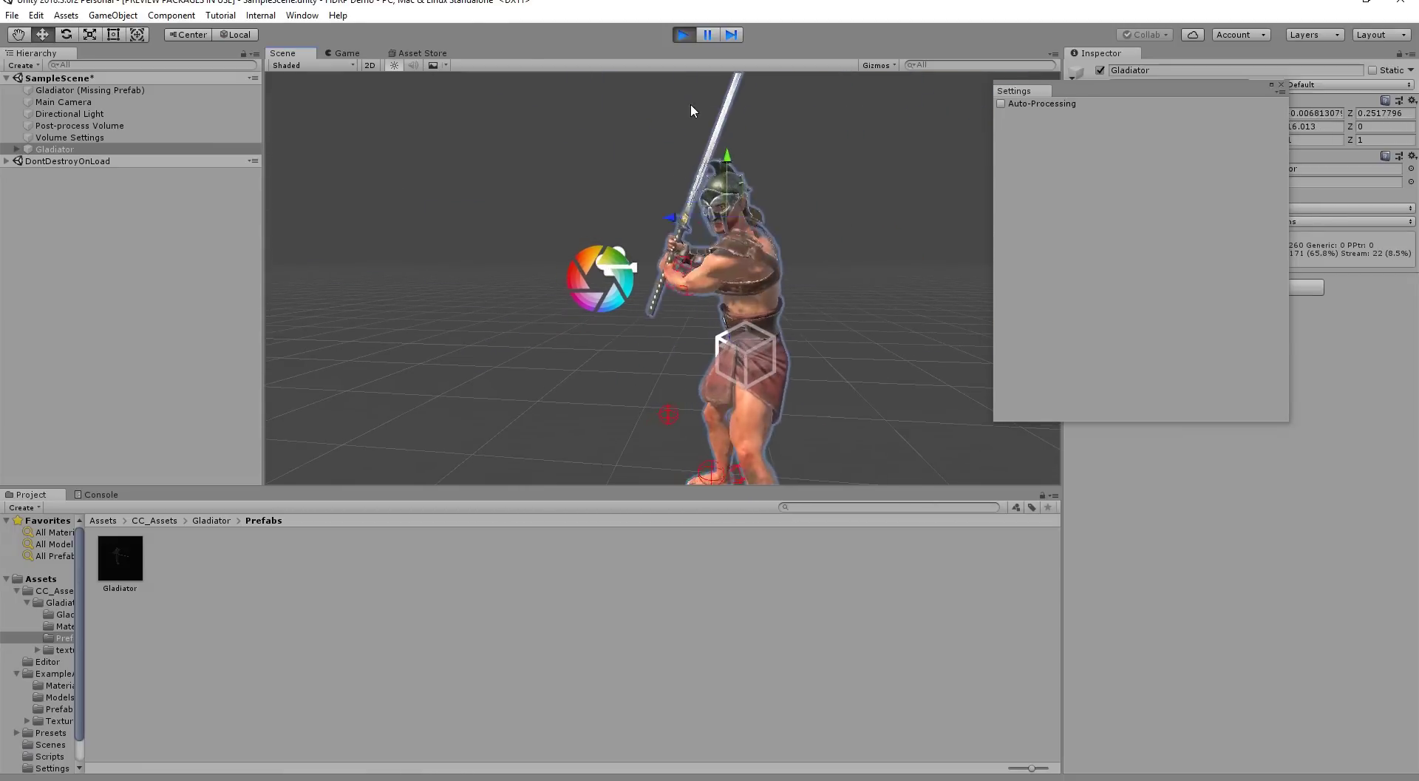
pyautogui.click(704, 37)
pyautogui.keyDown('alt'); pyautogui.moveTo(702, 244); pyautogui.dragTo(863, 262, button='right'); pyautogui.keyUp('alt')
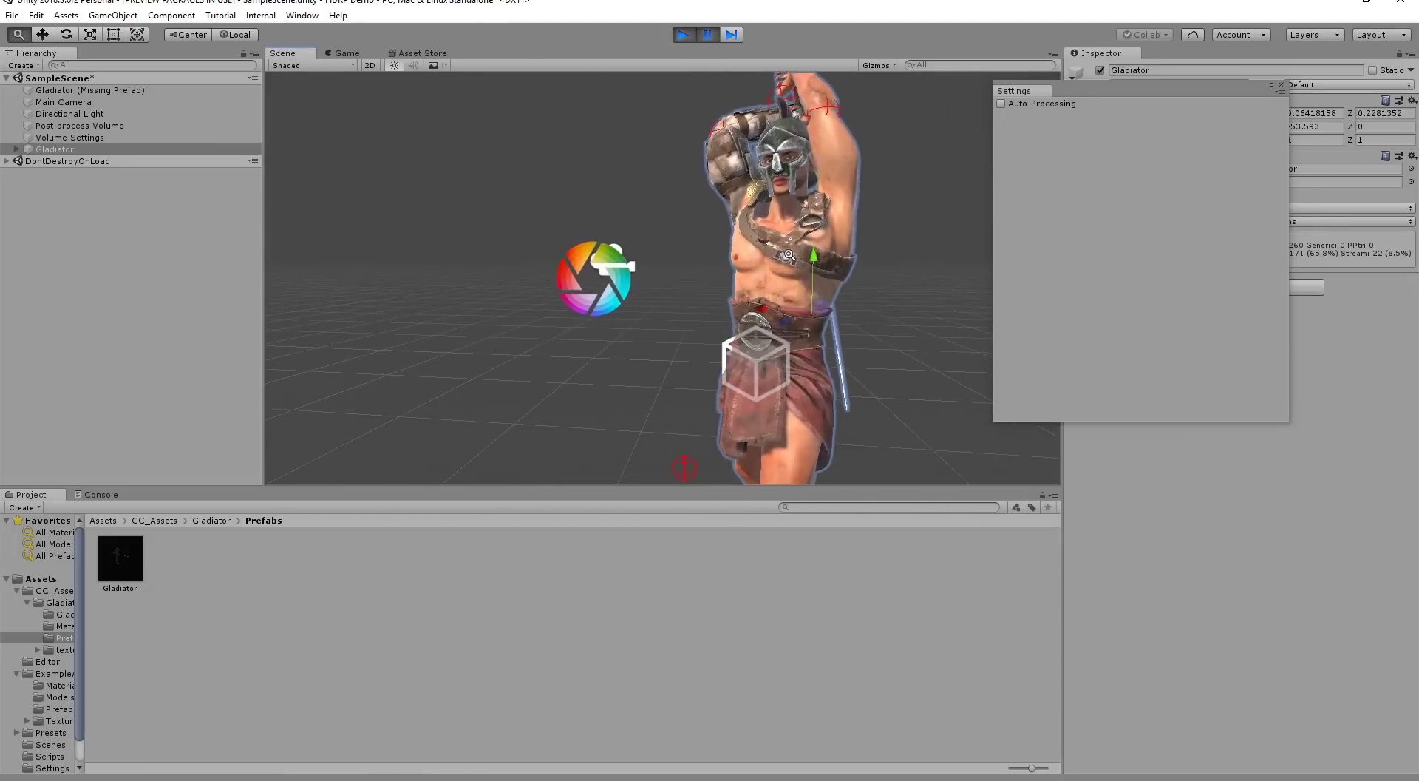
pyautogui.moveTo(903, 141); pyautogui.dragTo(894, 180, button='right')
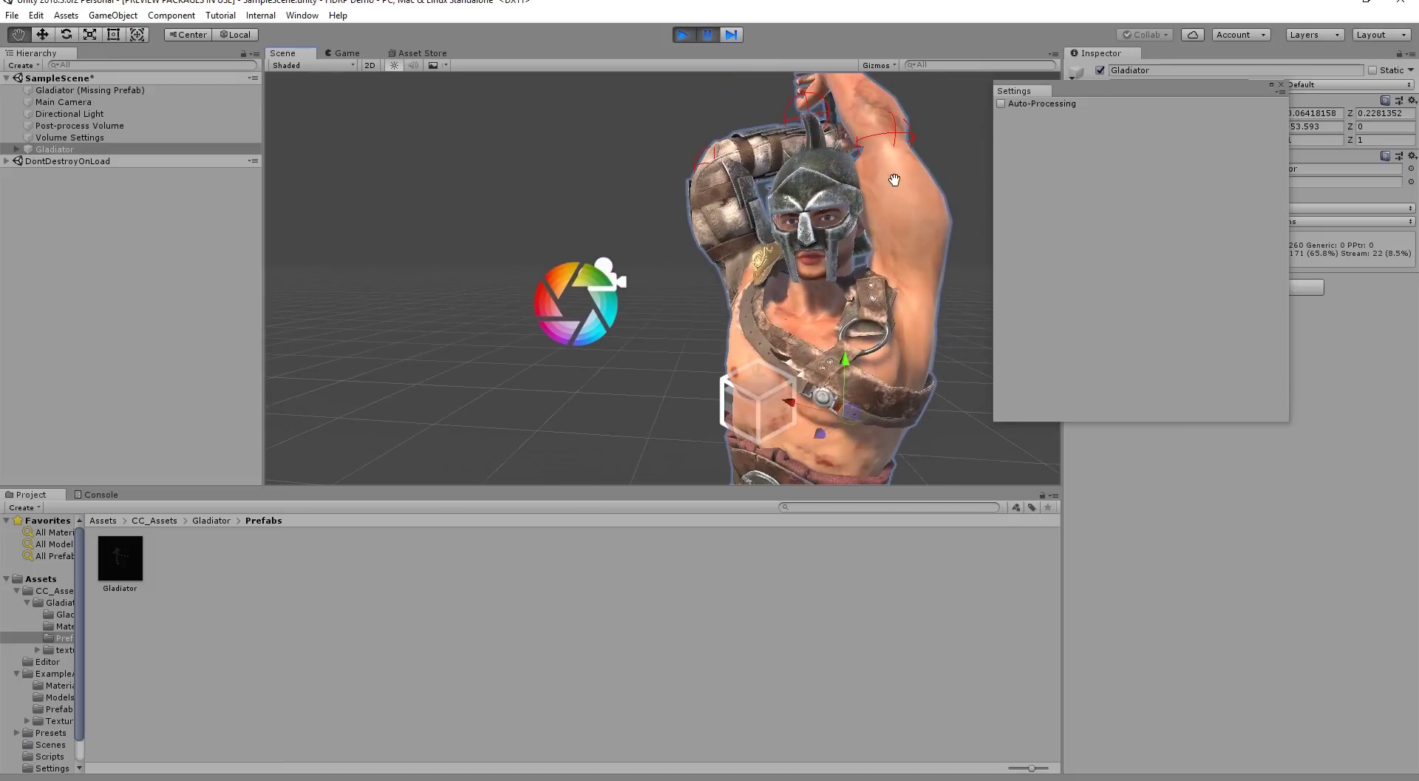
pyautogui.moveTo(895, 179); pyautogui.dragTo(875, 187, button='middle')
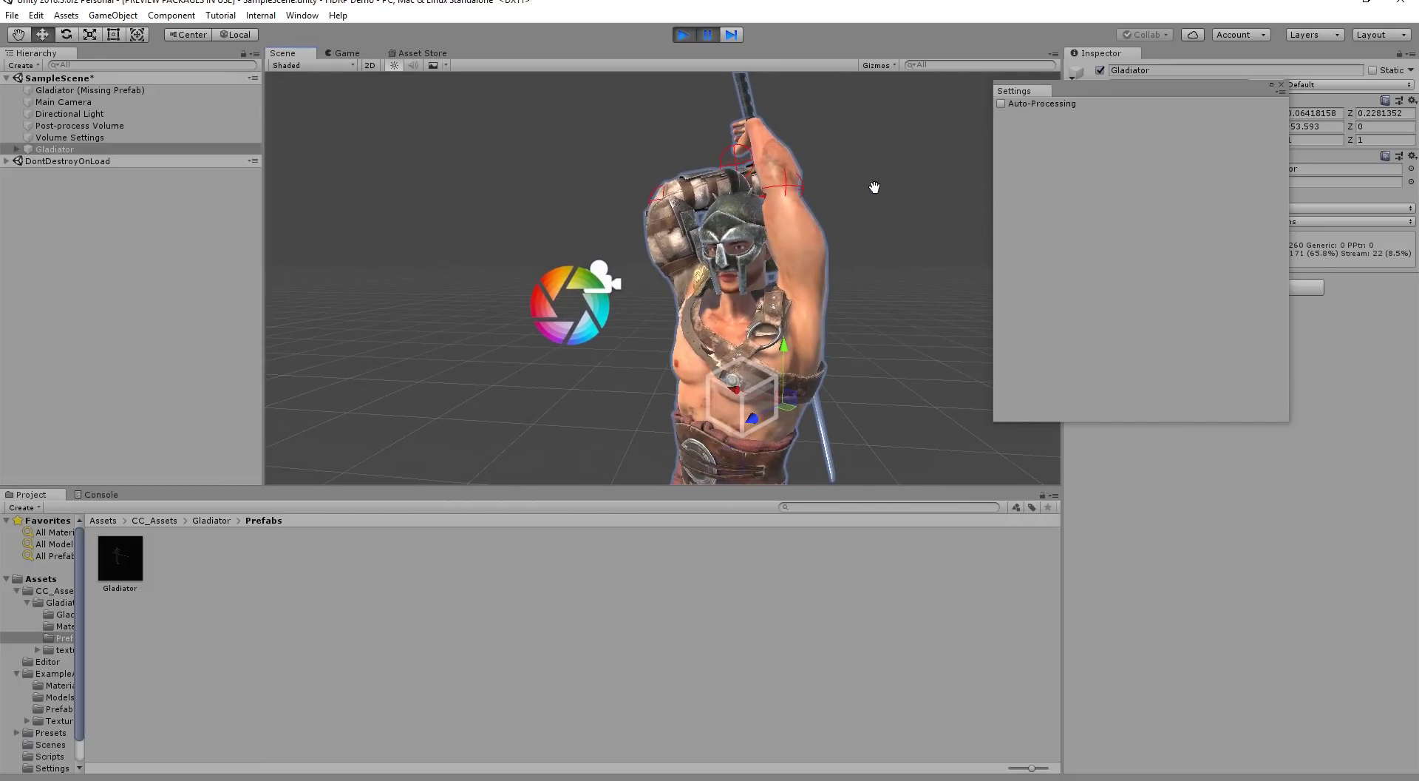